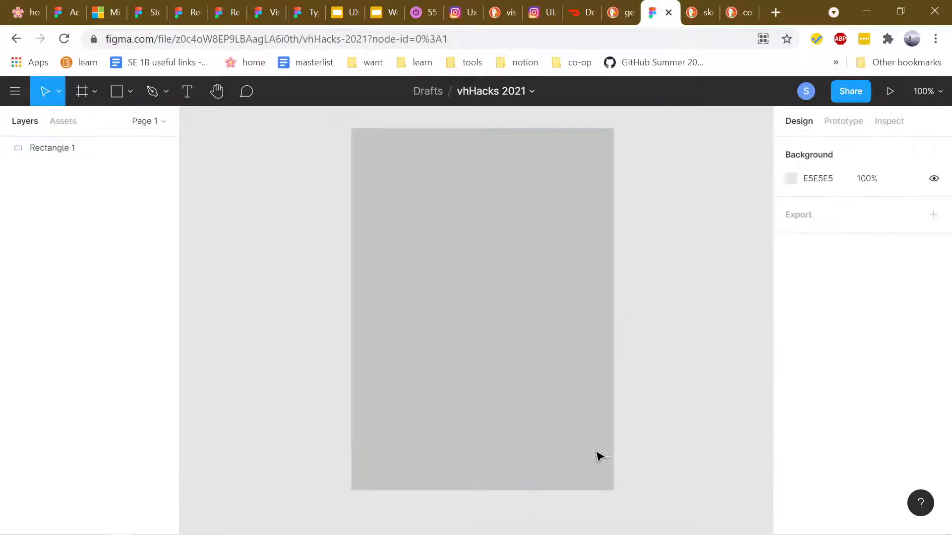
Resize the grey rectangle to a landscape shape of about 657 × 408 and center it in the visible canvas area
{"action": "left_click", "coordinate": [597, 454]}
{"action": "left_click_drag", "start_coordinate": [615, 491], "coordinate": [679, 434]}
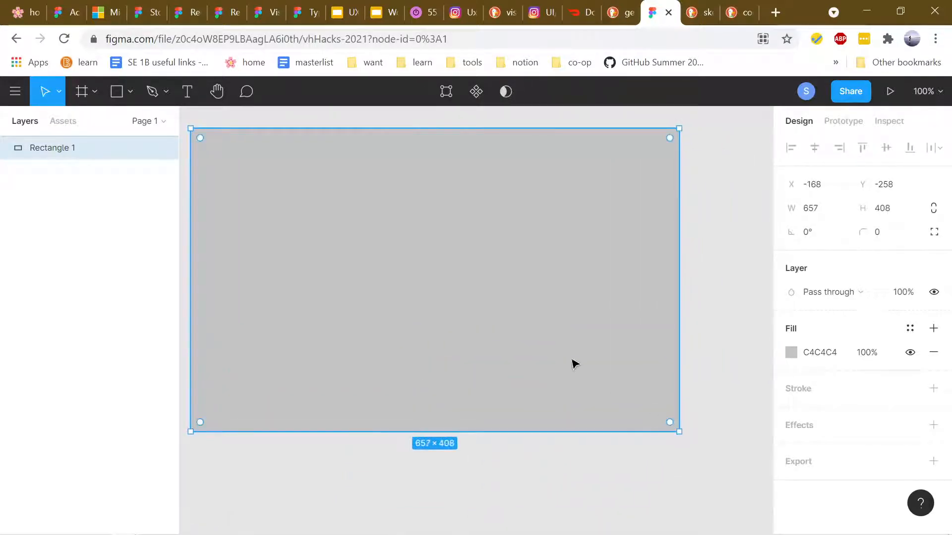
{"action": "left_click_drag", "start_coordinate": [555, 358], "coordinate": [600, 394]}
{"action": "left_click", "coordinate": [529, 150]}
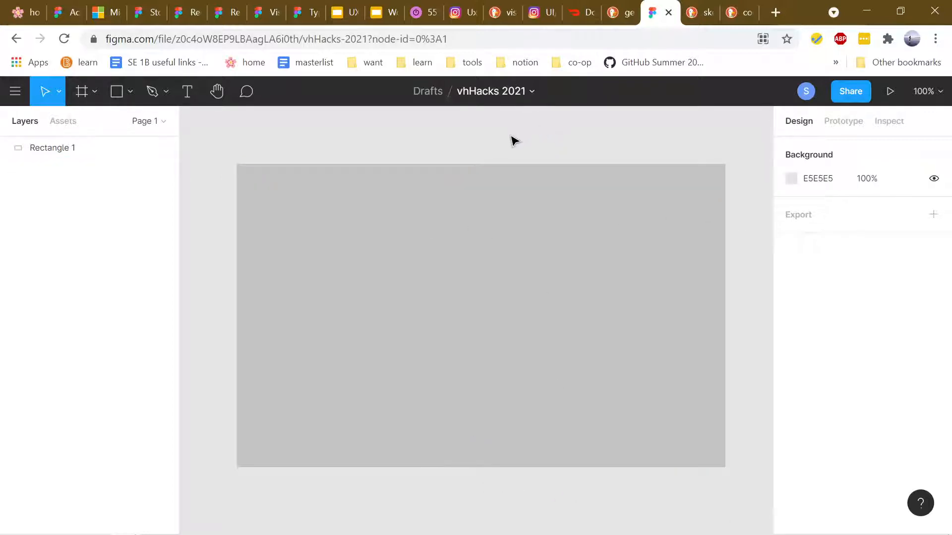
Draw a full-width header bar rectangle of about 657 × 33 along the upper edge of the grey rectangle
{"action": "left_click", "coordinate": [127, 98]}
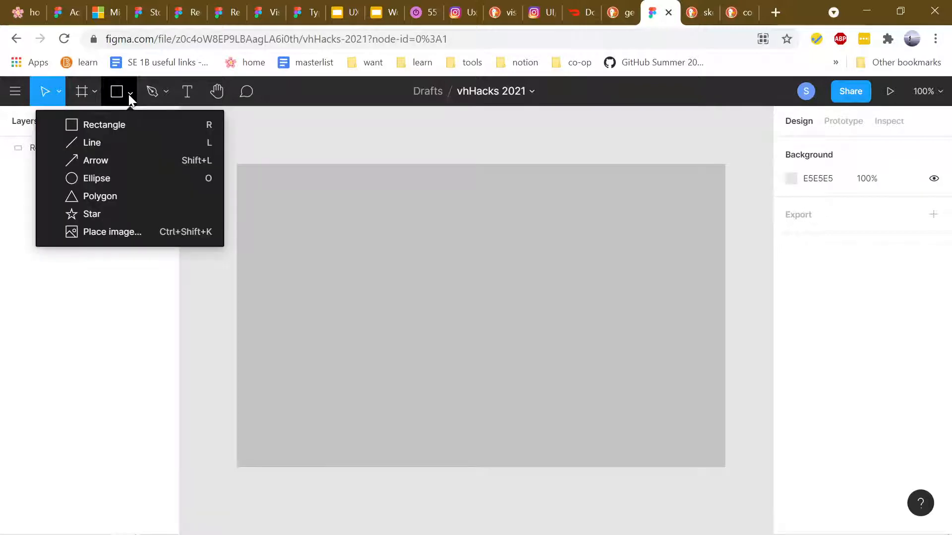
{"action": "left_click", "coordinate": [130, 98]}
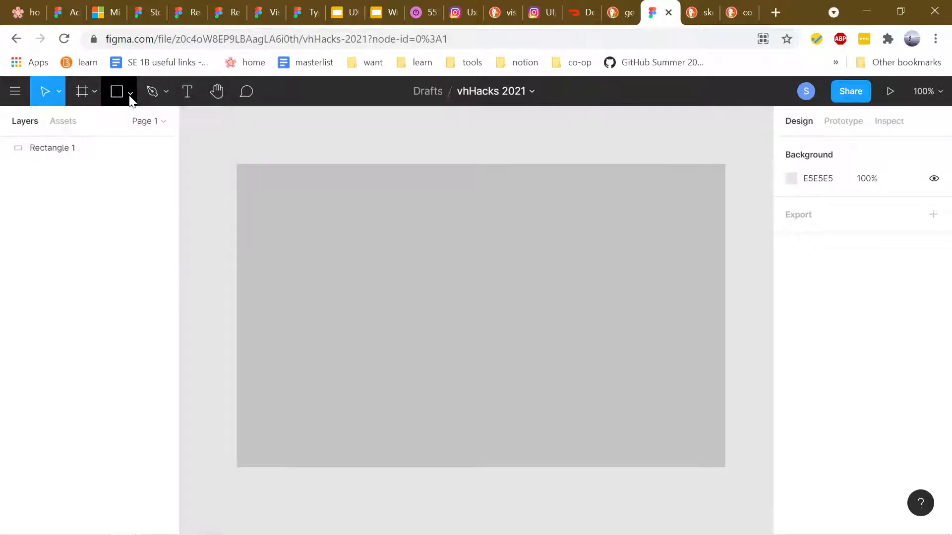
{"action": "left_click", "coordinate": [130, 96]}
{"action": "left_click", "coordinate": [133, 127]}
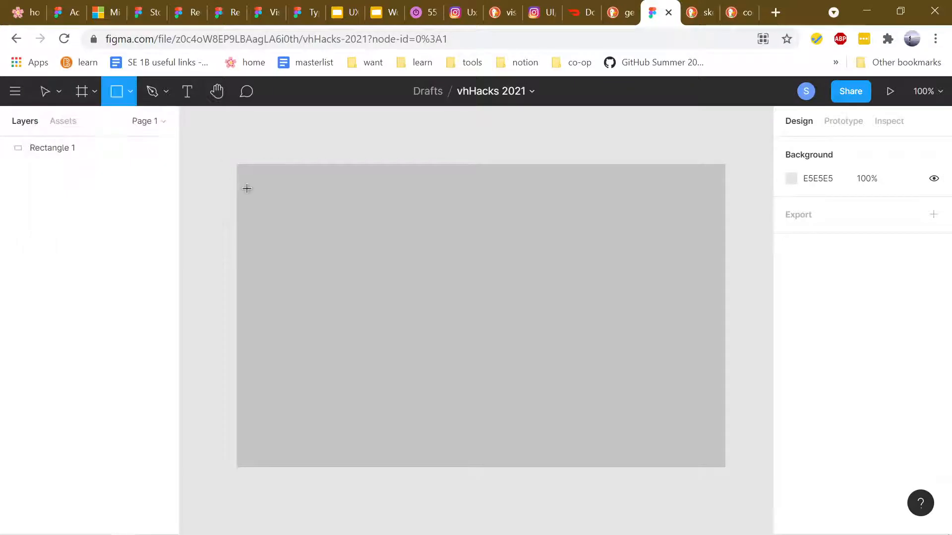
{"action": "mouse_move", "coordinate": [237, 164]}
{"action": "left_mouse_down"}
{"action": "mouse_move", "coordinate": [348, 191]}
{"action": "mouse_move", "coordinate": [754, 193]}
{"action": "mouse_move", "coordinate": [726, 189]}
{"action": "left_mouse_up"}
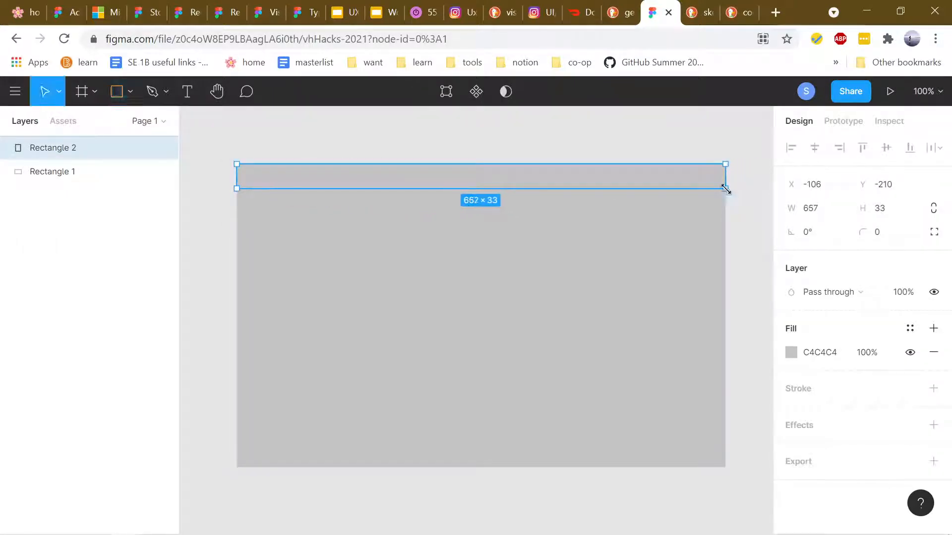
Change the header bar's fill color to purple, A364F4
{"action": "left_click", "coordinate": [791, 353]}
{"action": "left_click", "coordinate": [727, 362]}
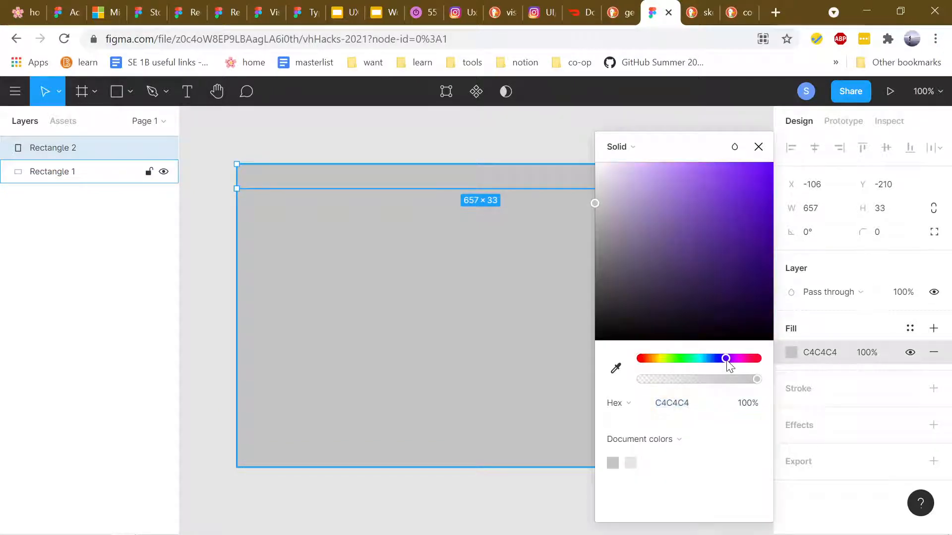
{"action": "left_click", "coordinate": [697, 169]}
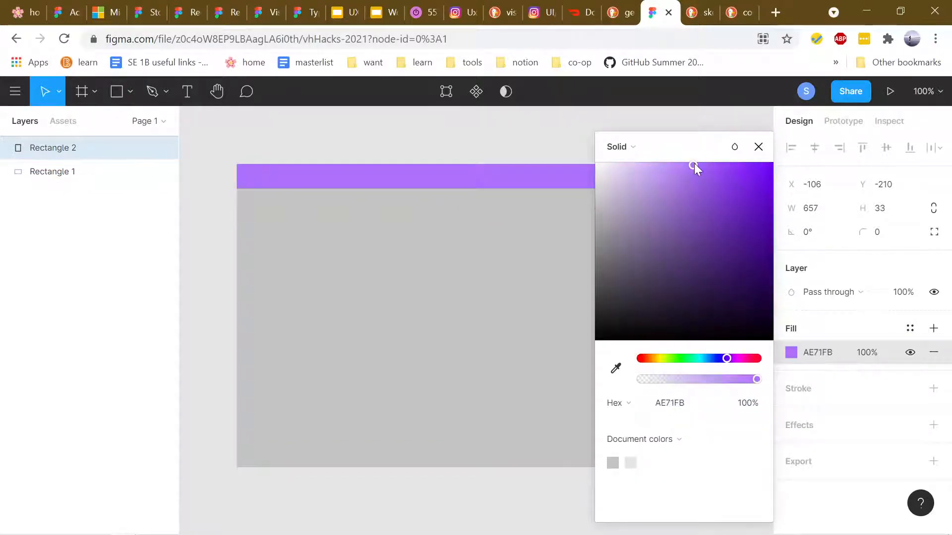
{"action": "mouse_move", "coordinate": [694, 163]}
{"action": "left_mouse_down"}
{"action": "mouse_move", "coordinate": [699, 177]}
{"action": "mouse_move", "coordinate": [712, 164]}
{"action": "mouse_move", "coordinate": [794, 171]}
{"action": "mouse_move", "coordinate": [792, 148]}
{"action": "mouse_move", "coordinate": [725, 177]}
{"action": "mouse_move", "coordinate": [704, 170]}
{"action": "left_mouse_up"}
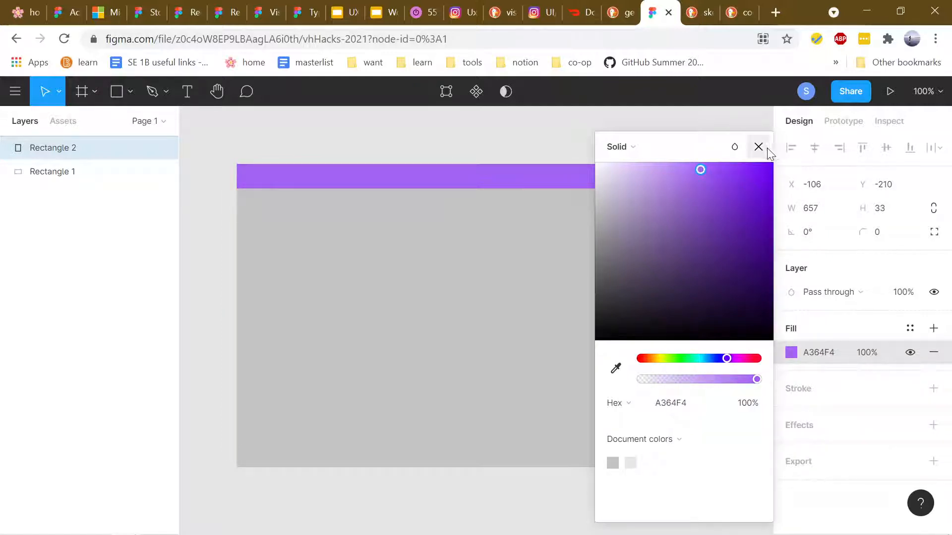
{"action": "left_click", "coordinate": [758, 146]}
{"action": "left_click", "coordinate": [684, 312]}
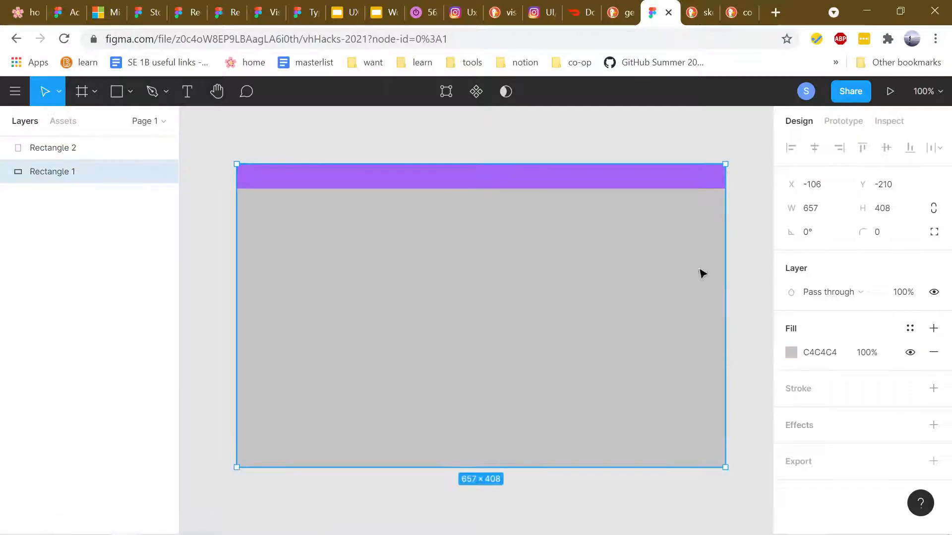
Open unsplash.com in a new browser tab and search its photos for "donut"
{"action": "left_click", "coordinate": [774, 12]}
{"action": "type", "text": "unspl"}
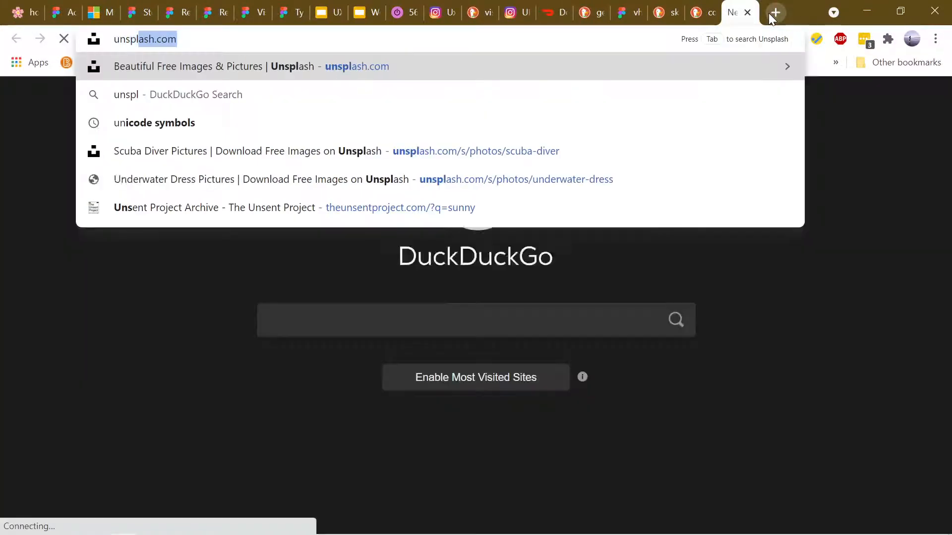
{"action": "key", "text": "Return"}
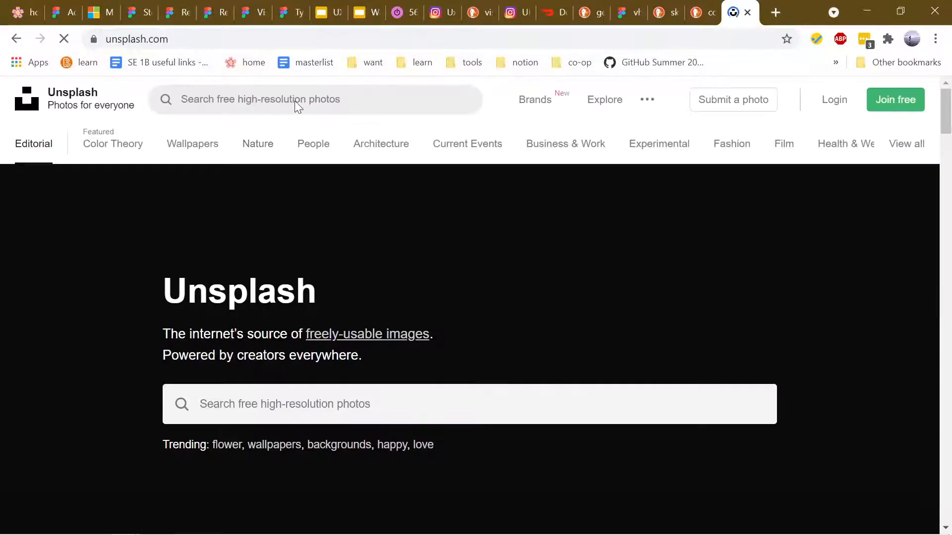
{"action": "left_click", "coordinate": [295, 100]}
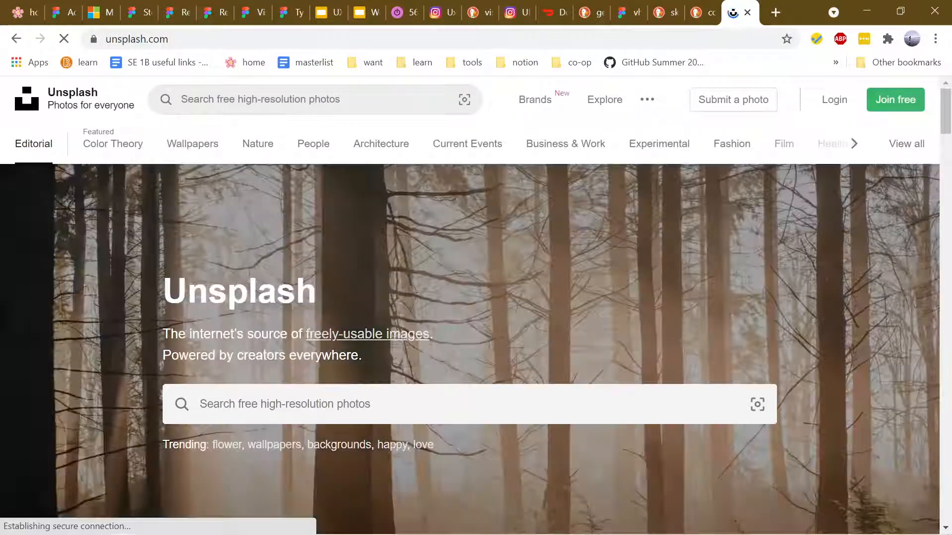
{"action": "type", "text": "donut"}
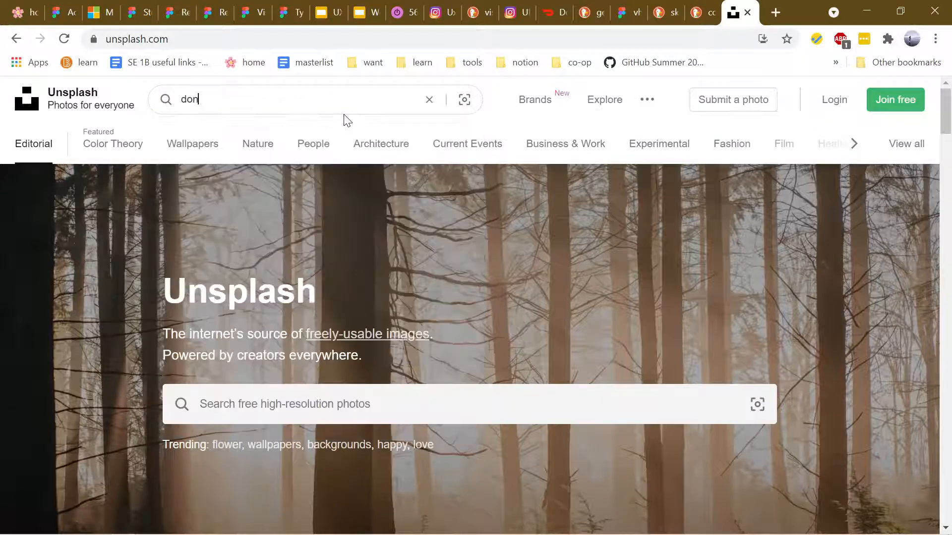
{"action": "key", "text": "Return"}
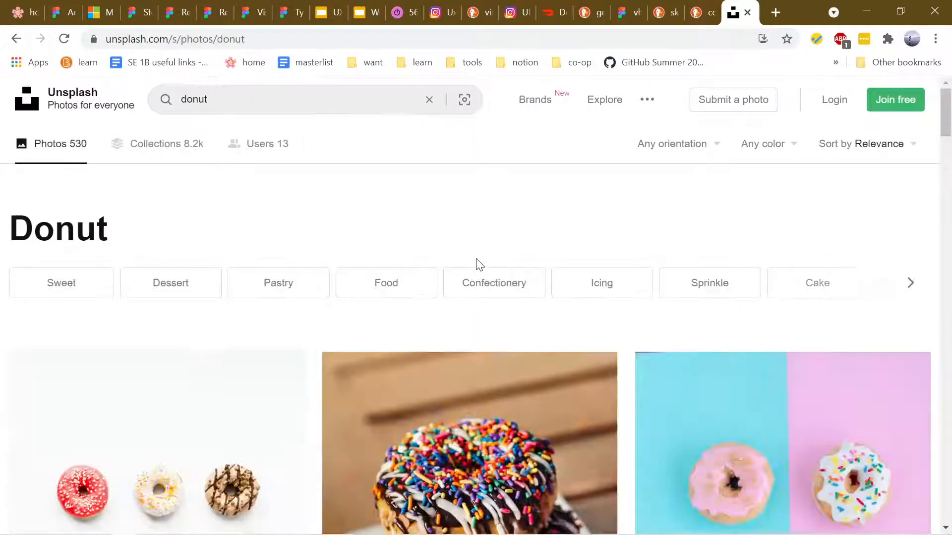
Look through the donut photo results for an image suited to the page's main picture
{"action": "scroll", "coordinate": [473, 268], "scroll_direction": "down", "scroll_amount": 5}
{"action": "scroll", "coordinate": [609, 270], "scroll_direction": "down", "scroll_amount": 2}
{"action": "scroll", "coordinate": [610, 271], "scroll_direction": "down", "scroll_amount": 10}
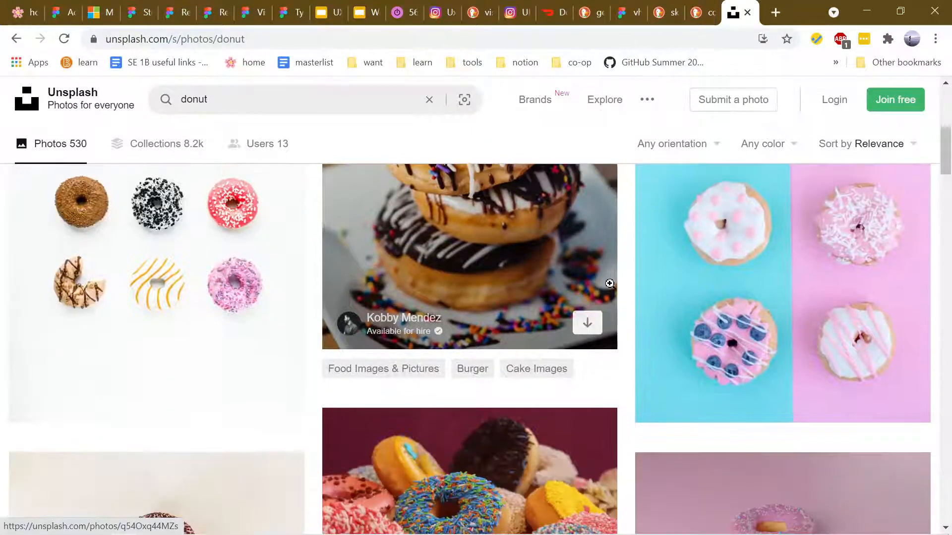
{"action": "scroll", "coordinate": [629, 332], "scroll_direction": "down", "scroll_amount": 14}
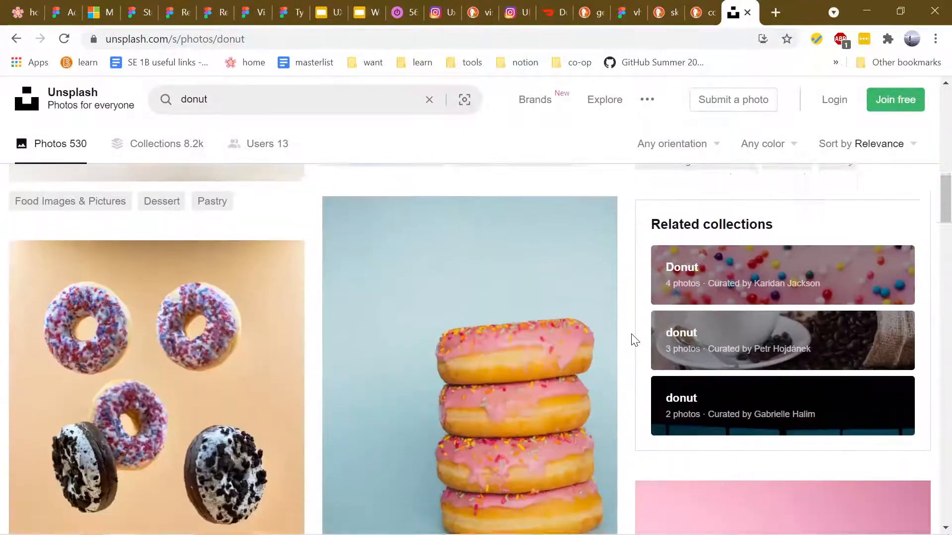
{"action": "scroll", "coordinate": [632, 334], "scroll_direction": "down", "scroll_amount": 1}
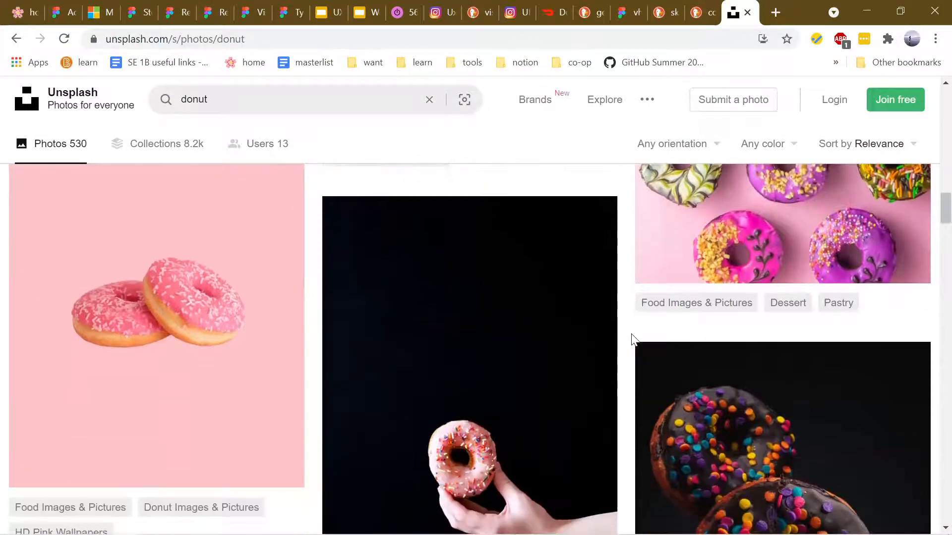
{"action": "scroll", "coordinate": [632, 334], "scroll_direction": "up", "scroll_amount": 5}
{"action": "scroll", "coordinate": [632, 334], "scroll_direction": "down", "scroll_amount": 5}
{"action": "scroll", "coordinate": [632, 337], "scroll_direction": "down", "scroll_amount": 20}
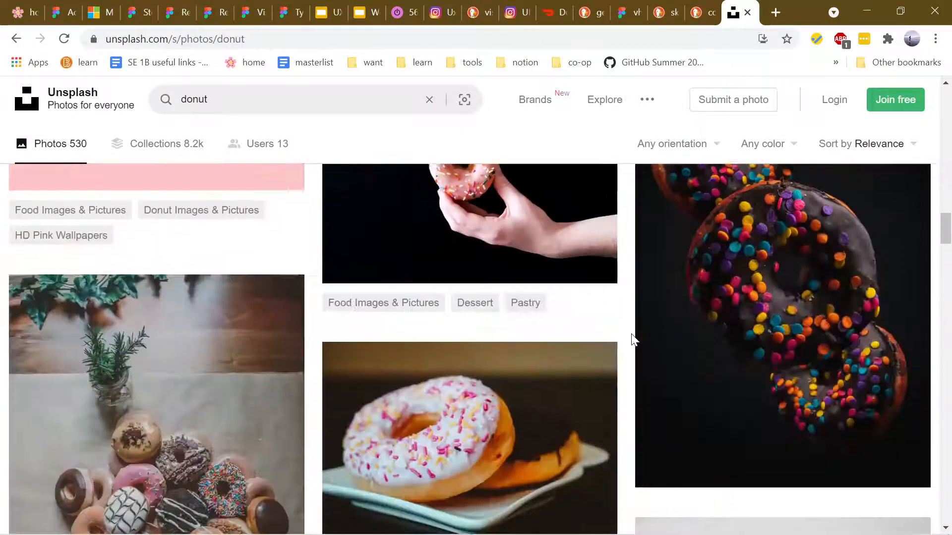
{"action": "scroll", "coordinate": [631, 334], "scroll_direction": "down", "scroll_amount": 6}
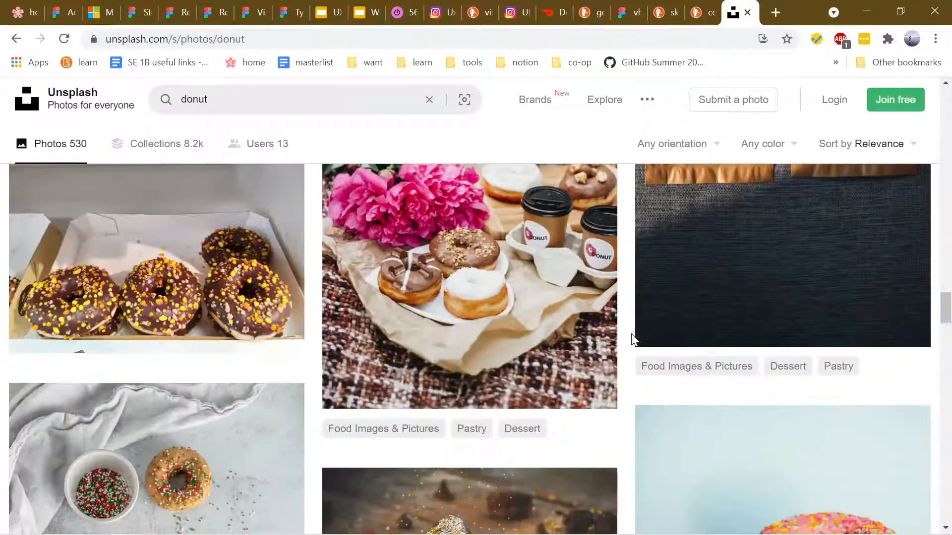
{"action": "scroll", "coordinate": [631, 335], "scroll_direction": "up", "scroll_amount": 1}
{"action": "scroll", "coordinate": [632, 334], "scroll_direction": "down", "scroll_amount": 8}
{"action": "scroll", "coordinate": [632, 334], "scroll_direction": "up", "scroll_amount": 20}
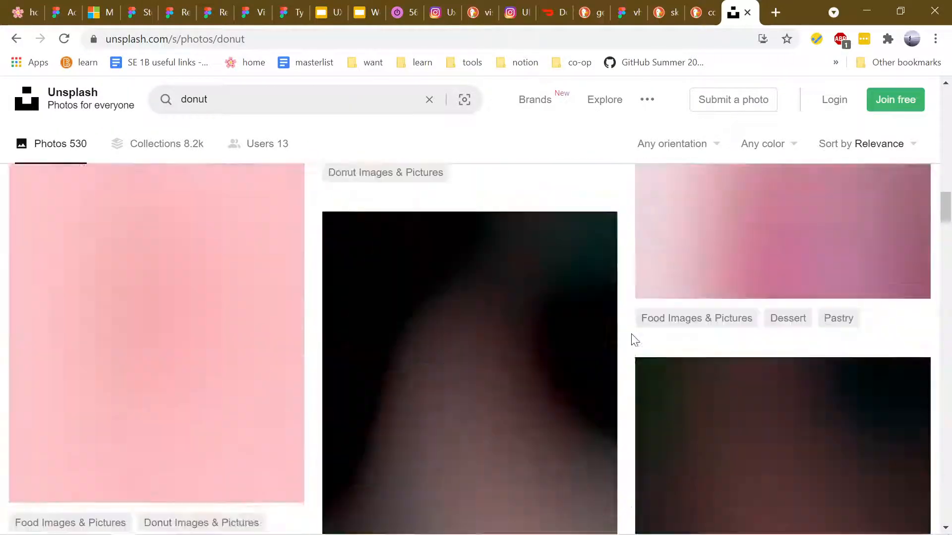
{"action": "scroll", "coordinate": [198, 307], "scroll_direction": "down", "scroll_amount": 8}
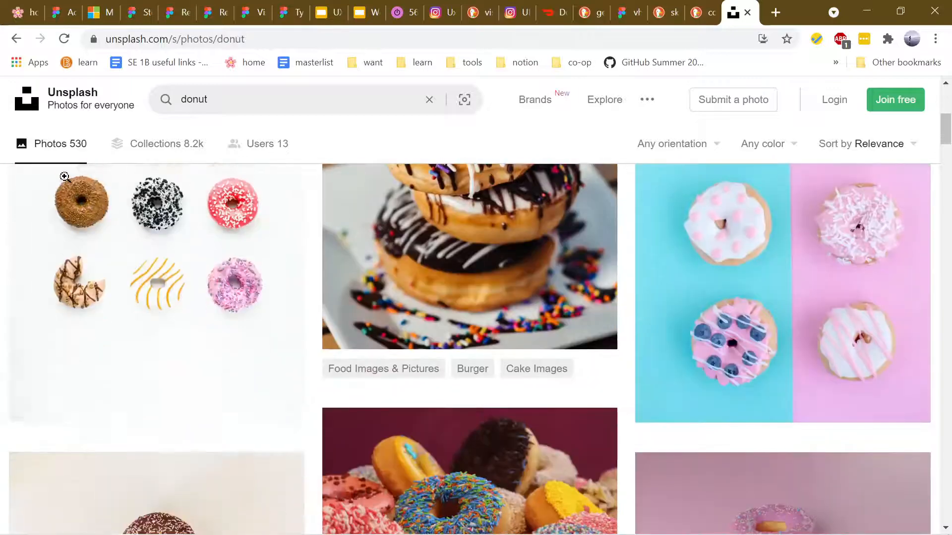
{"action": "scroll", "coordinate": [202, 299], "scroll_direction": "up", "scroll_amount": 6}
Copy the photo of nine donuts on white and paste it into the vhHacks 2021 file in Figma
{"action": "left_click", "coordinate": [113, 318]}
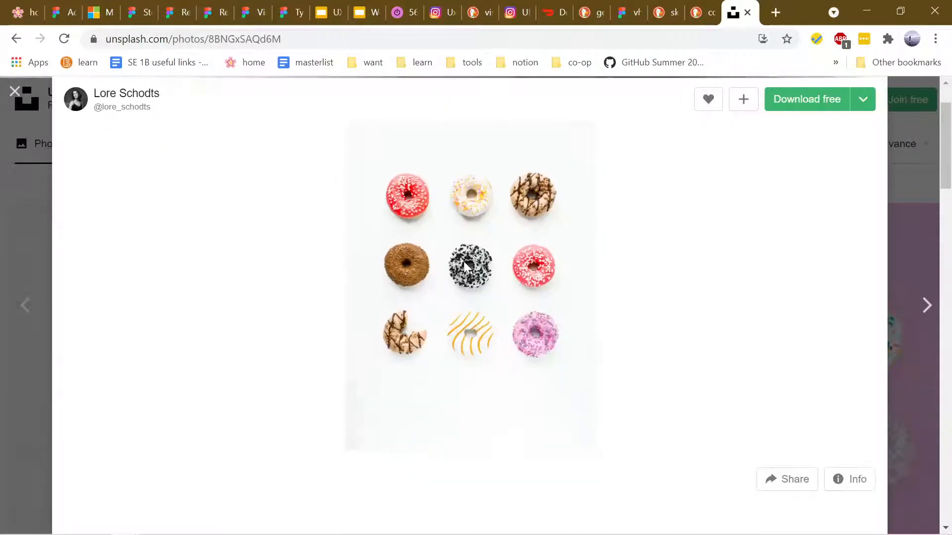
{"action": "right_click", "coordinate": [464, 262]}
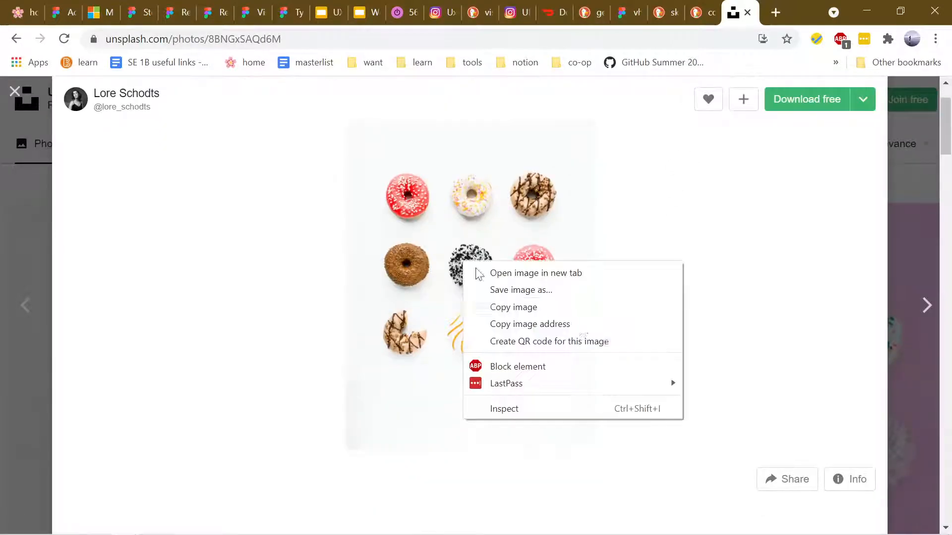
{"action": "left_click", "coordinate": [603, 307]}
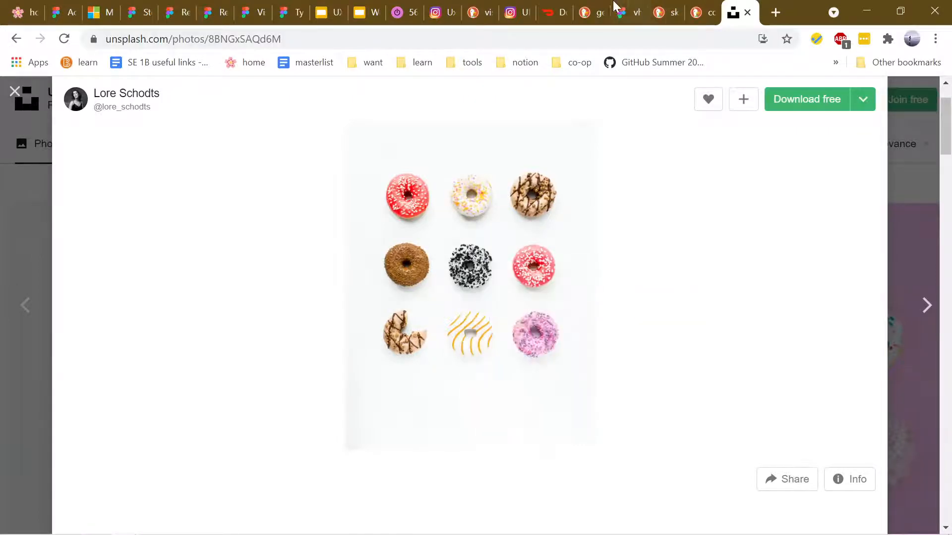
{"action": "left_click", "coordinate": [625, 13]}
{"action": "left_click", "coordinate": [657, 144]}
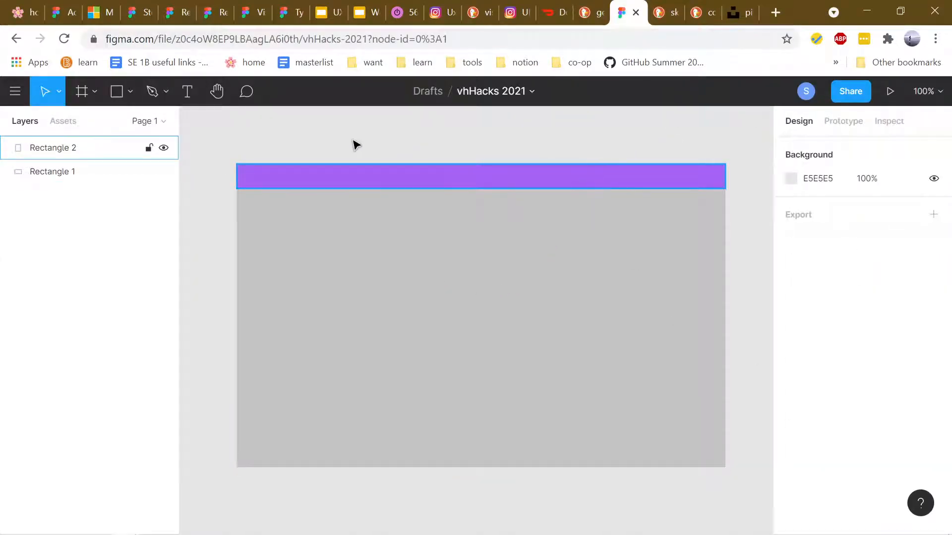
{"action": "key", "text": "ctrl+v"}
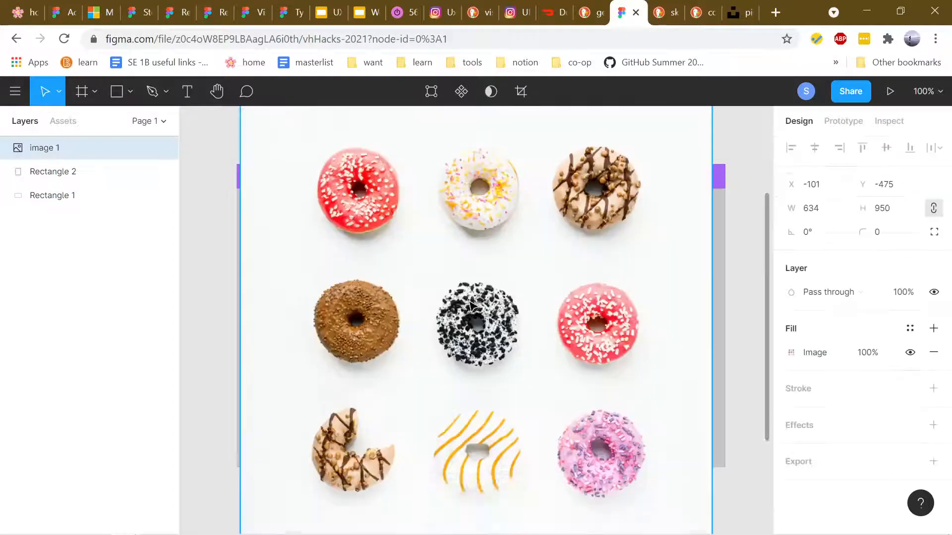
Rotate the pasted donut image to -90° so that it lies in landscape orientation
{"action": "scroll", "coordinate": [471, 304], "scroll_direction": "up", "scroll_amount": 9}
{"action": "scroll", "coordinate": [483, 280], "scroll_direction": "down", "scroll_amount": 3}
{"action": "scroll", "coordinate": [483, 280], "scroll_direction": "down", "scroll_amount": 12}
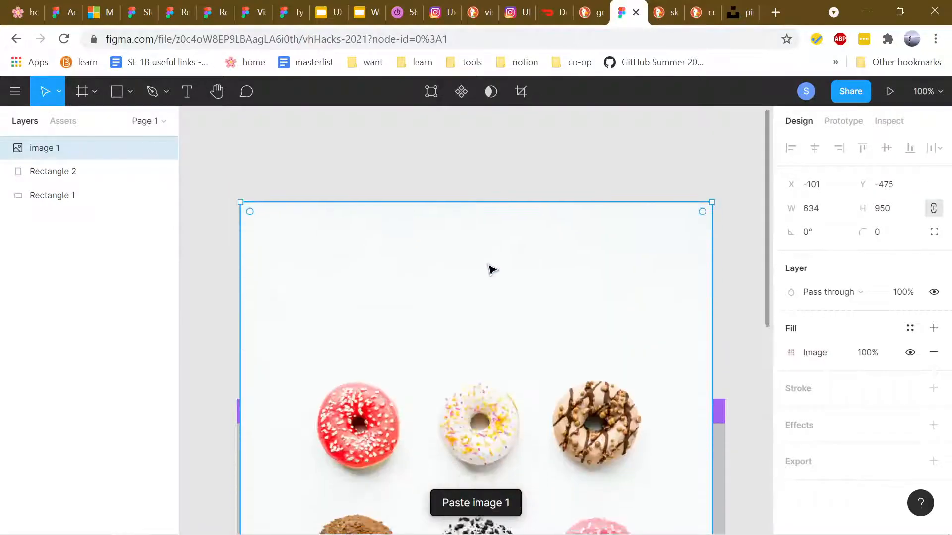
{"action": "scroll", "coordinate": [617, 291], "scroll_direction": "up", "scroll_amount": 3}
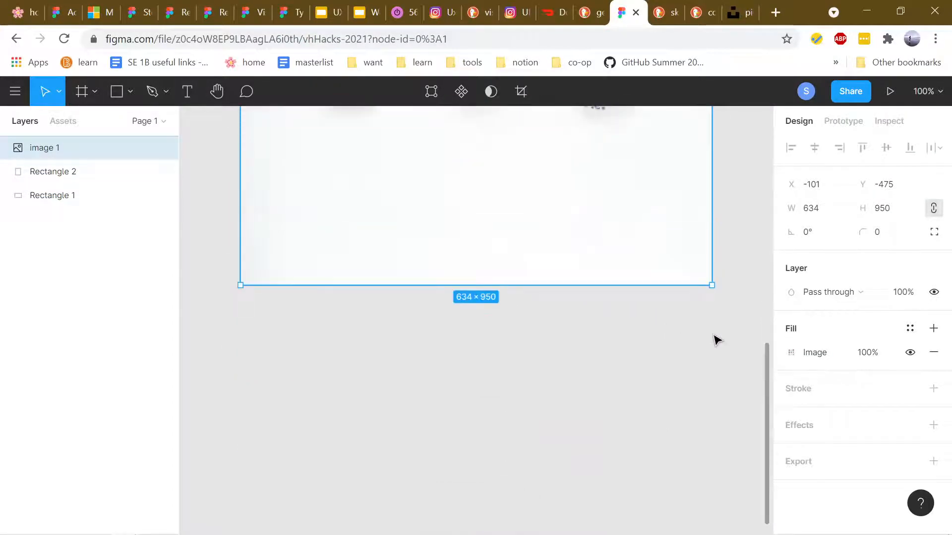
{"action": "scroll", "coordinate": [715, 339], "scroll_direction": "up", "scroll_amount": 13}
{"action": "scroll", "coordinate": [723, 321], "scroll_direction": "down", "scroll_amount": 6}
{"action": "scroll", "coordinate": [719, 322], "scroll_direction": "down", "scroll_amount": 10}
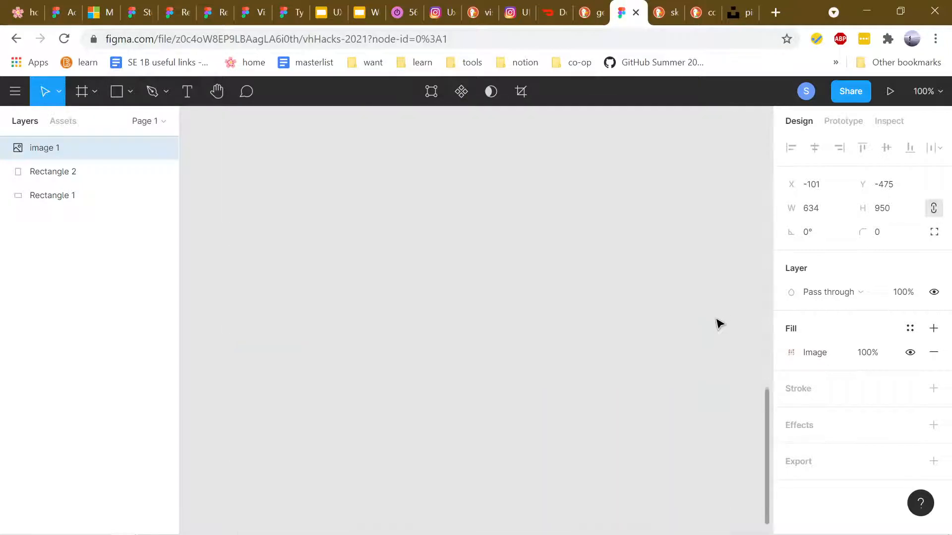
{"action": "scroll", "coordinate": [716, 323], "scroll_direction": "up", "scroll_amount": 6}
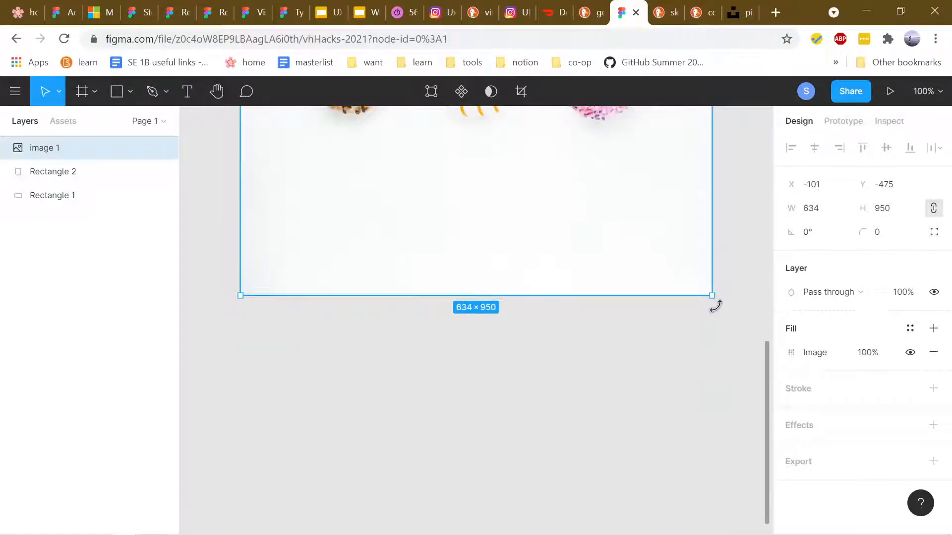
{"action": "left_click_drag", "start_coordinate": [705, 307], "coordinate": [191, 159]}
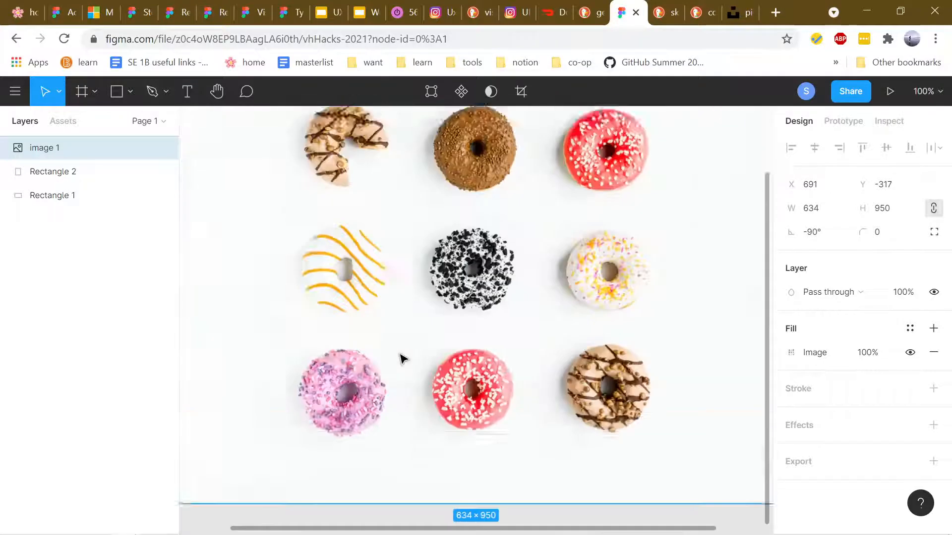
Scale the donut image down to about 385 × 577 and align its upper-left corner with the header bar's corner
{"action": "scroll", "coordinate": [401, 354], "scroll_direction": "up", "scroll_amount": 2}
{"action": "left_click_drag", "start_coordinate": [352, 268], "coordinate": [458, 274]}
{"action": "left_click_drag", "start_coordinate": [226, 132], "coordinate": [506, 320]}
{"action": "left_click_drag", "start_coordinate": [504, 378], "coordinate": [393, 331]}
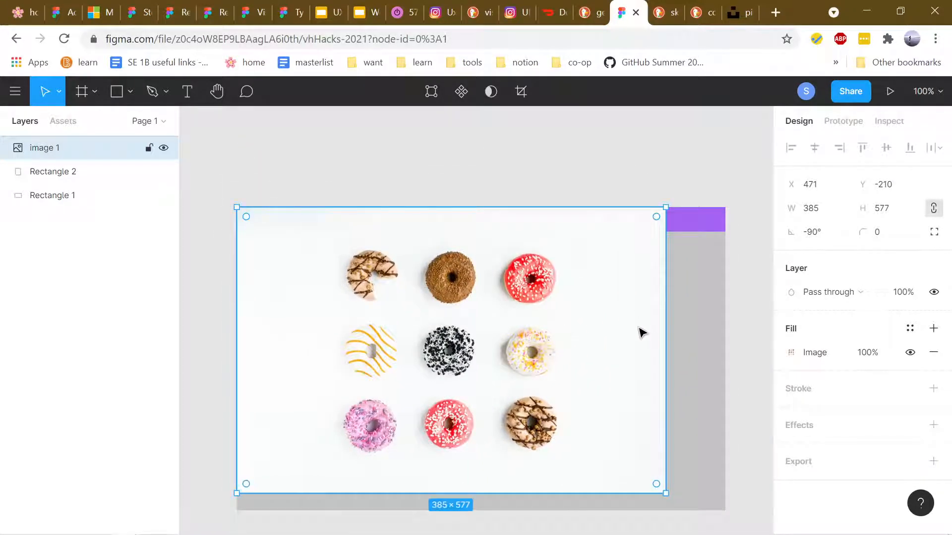
Try sending the donut image behind both rectangles, and return it to the front
{"action": "key", "text": "bracketleft"}
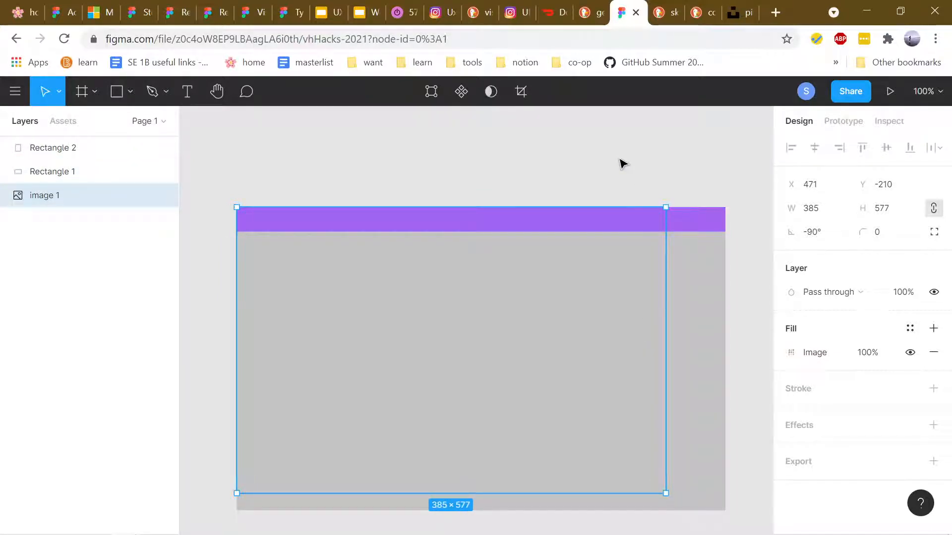
{"action": "key", "text": "bracketright"}
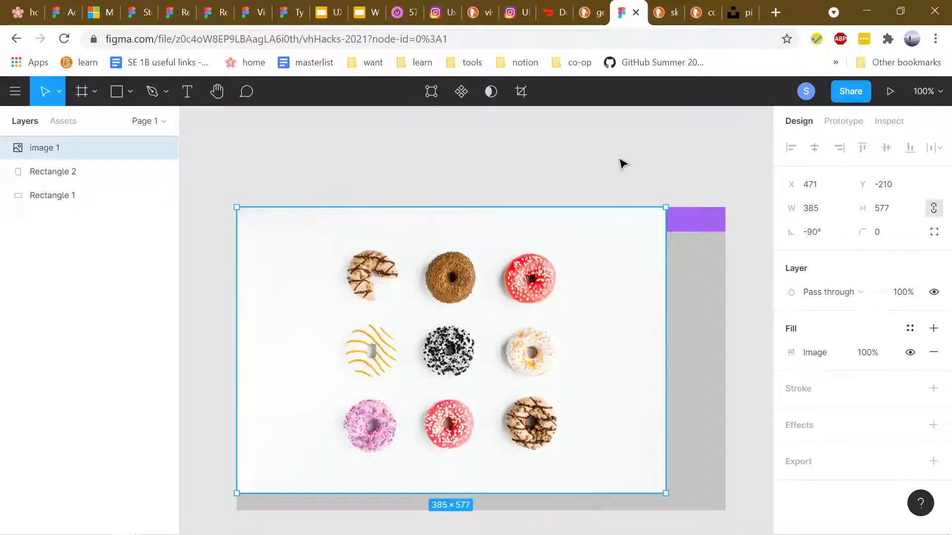
Send the nine-donut image behind the purple header bar and enlarge it to cover the whole grey page rectangle
{"action": "key", "text": "ctrl+bracketleft"}
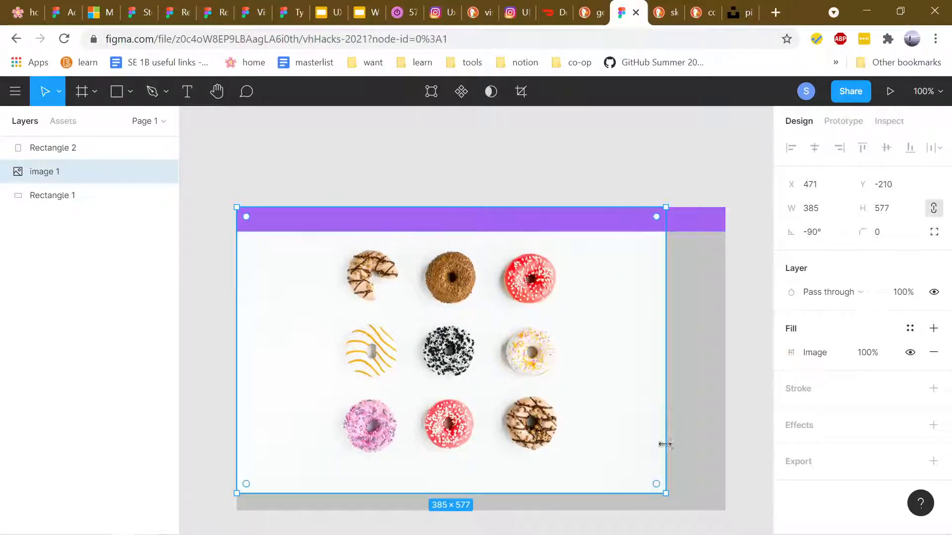
{"action": "left_click_drag", "start_coordinate": [665, 491], "coordinate": [726, 516]}
{"action": "left_click", "coordinate": [753, 411]}
{"action": "scroll", "coordinate": [744, 342], "scroll_direction": "down", "scroll_amount": 2}
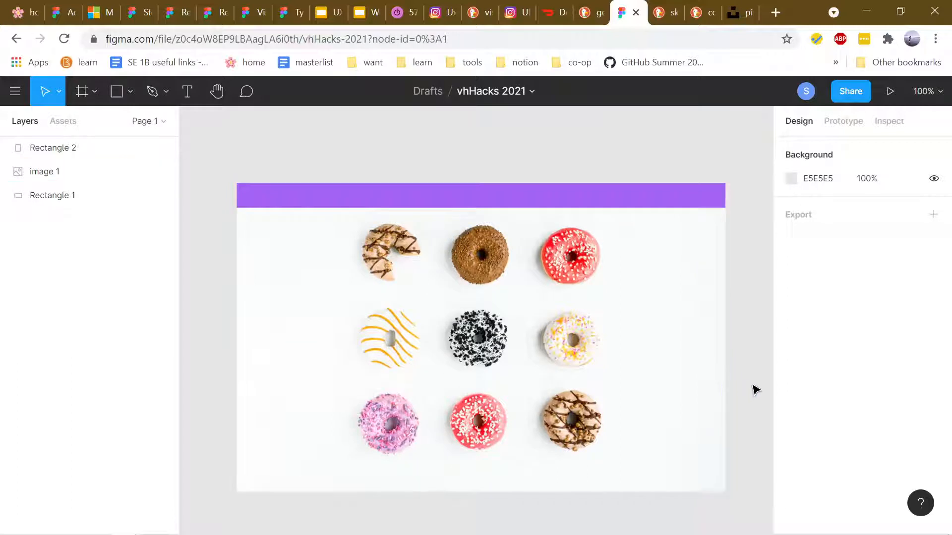
{"action": "scroll", "coordinate": [754, 388], "scroll_direction": "up", "scroll_amount": 3}
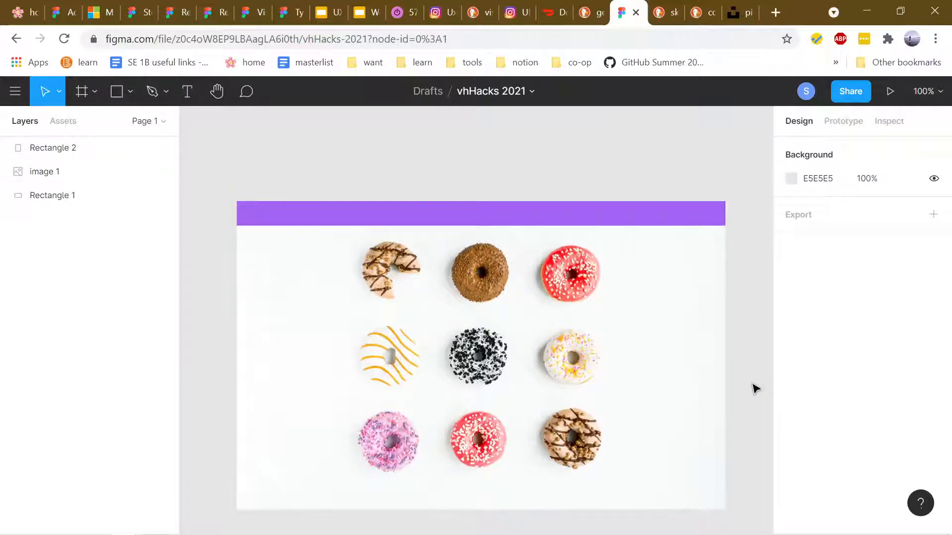
{"action": "scroll", "coordinate": [754, 389], "scroll_direction": "down", "scroll_amount": 5}
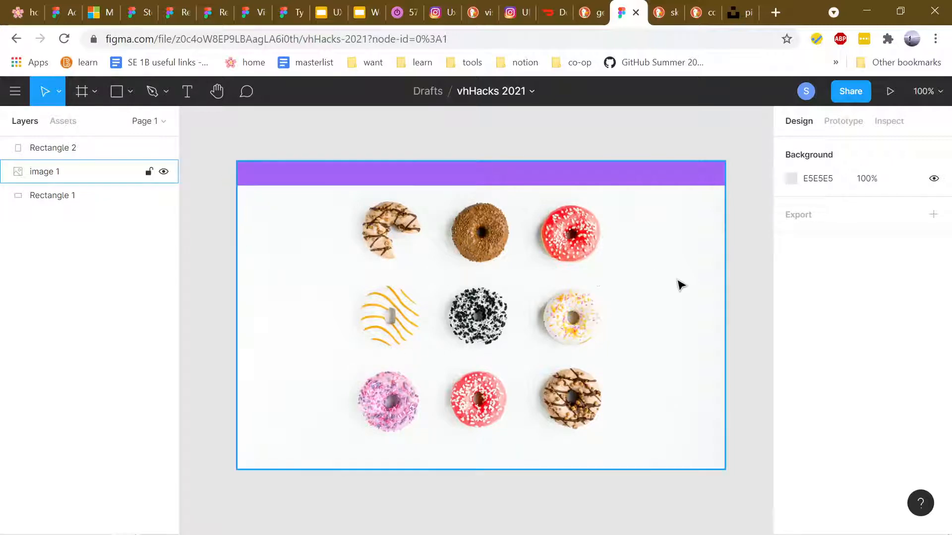
Delete the nine-donut image from the page and return to the donut search results on Unsplash
{"action": "left_click", "coordinate": [682, 311]}
{"action": "key", "text": "Delete"}
{"action": "left_click", "coordinate": [734, 9]}
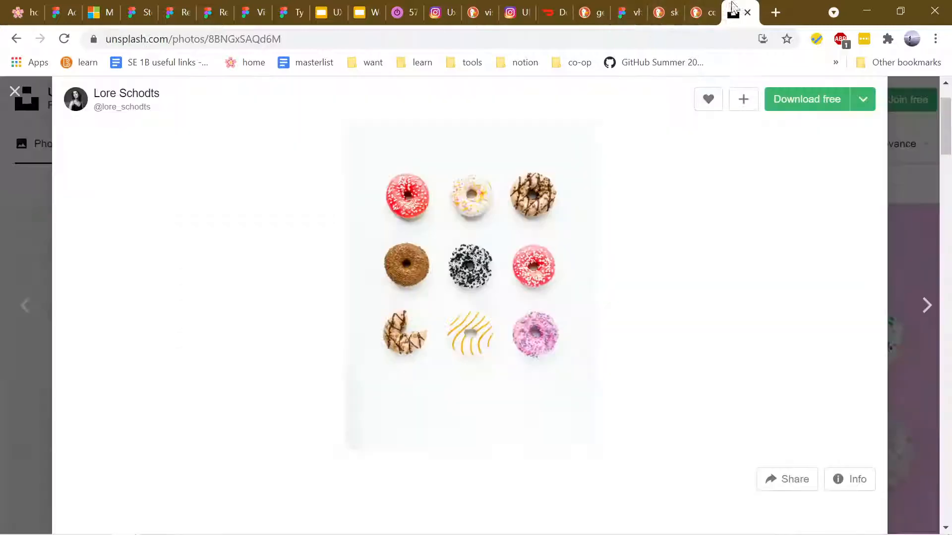
{"action": "scroll", "coordinate": [912, 196], "scroll_direction": "up", "scroll_amount": 1}
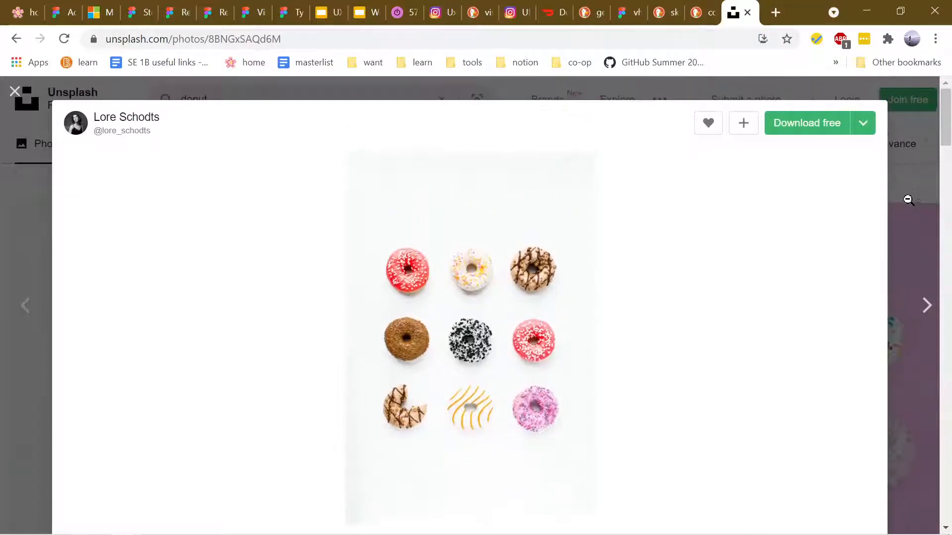
{"action": "left_click", "coordinate": [28, 97]}
Find the photo of two pink sprinkled donuts on a pink background in the results and copy the image
{"action": "scroll", "coordinate": [882, 272], "scroll_direction": "down", "scroll_amount": 10}
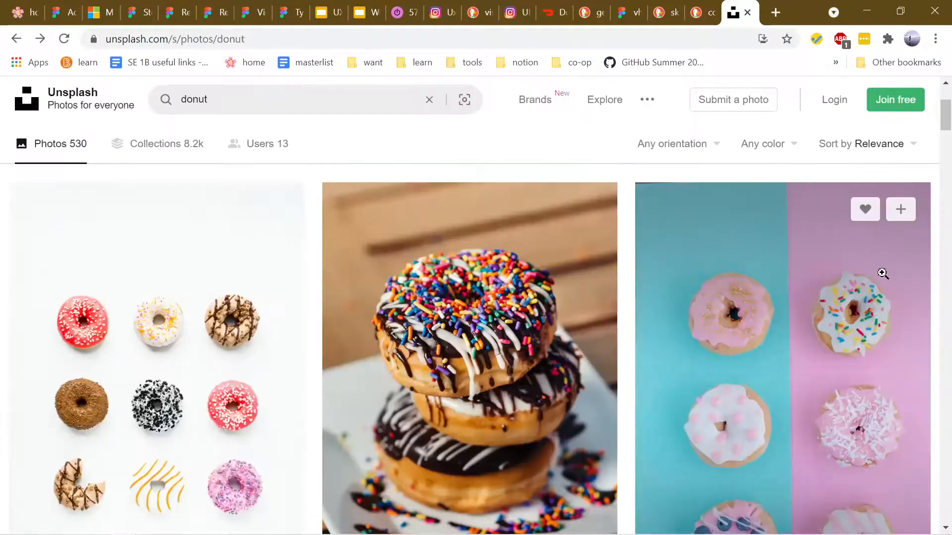
{"action": "scroll", "coordinate": [872, 273], "scroll_direction": "down", "scroll_amount": 10}
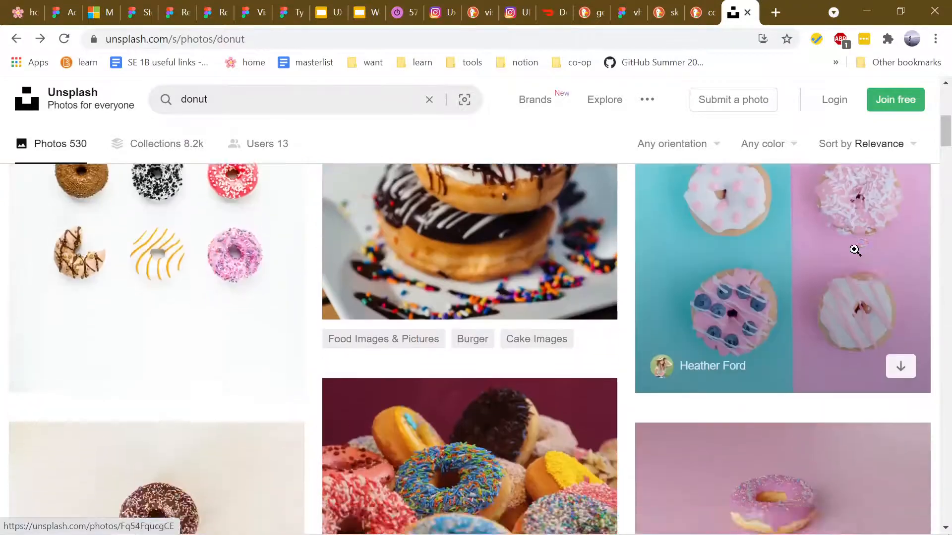
{"action": "scroll", "coordinate": [854, 249], "scroll_direction": "up", "scroll_amount": 4}
{"action": "scroll", "coordinate": [855, 250], "scroll_direction": "down", "scroll_amount": 6}
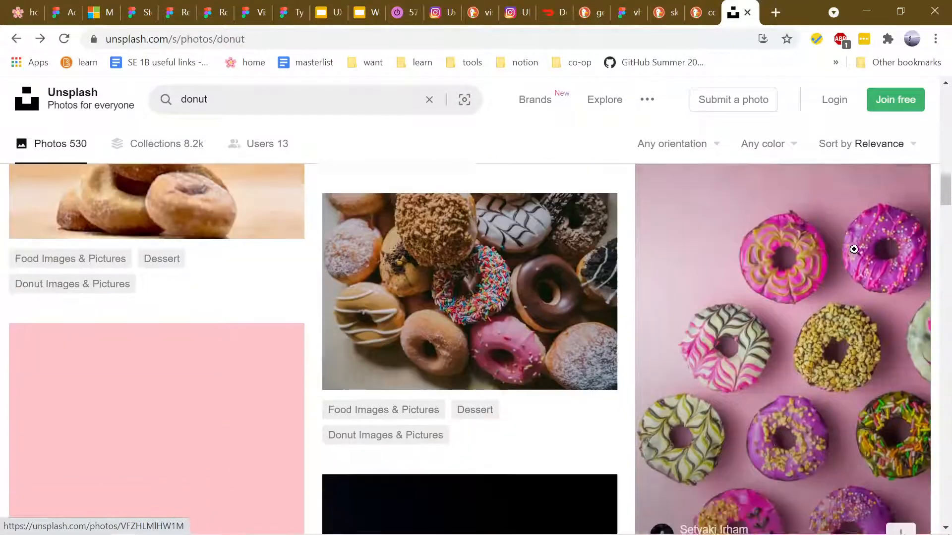
{"action": "left_click", "coordinate": [204, 314]}
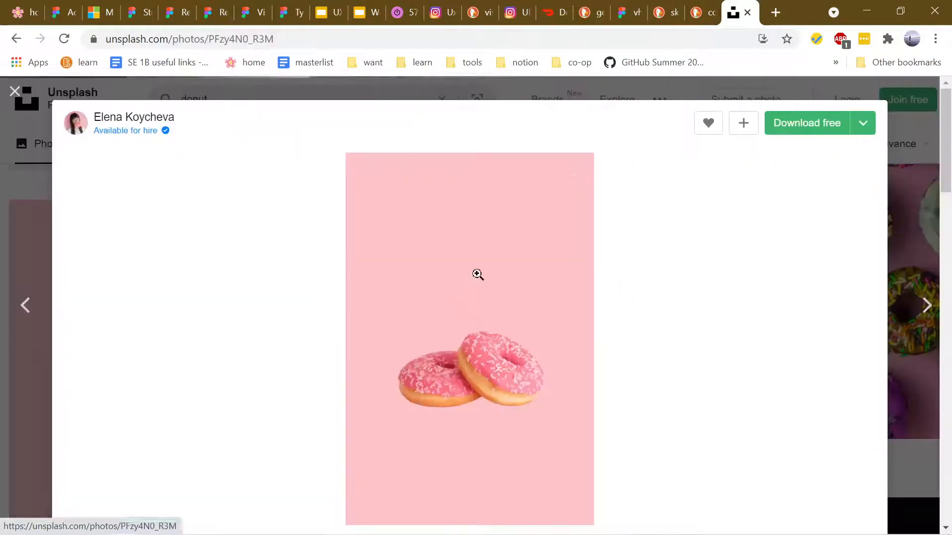
{"action": "right_click", "coordinate": [475, 298]}
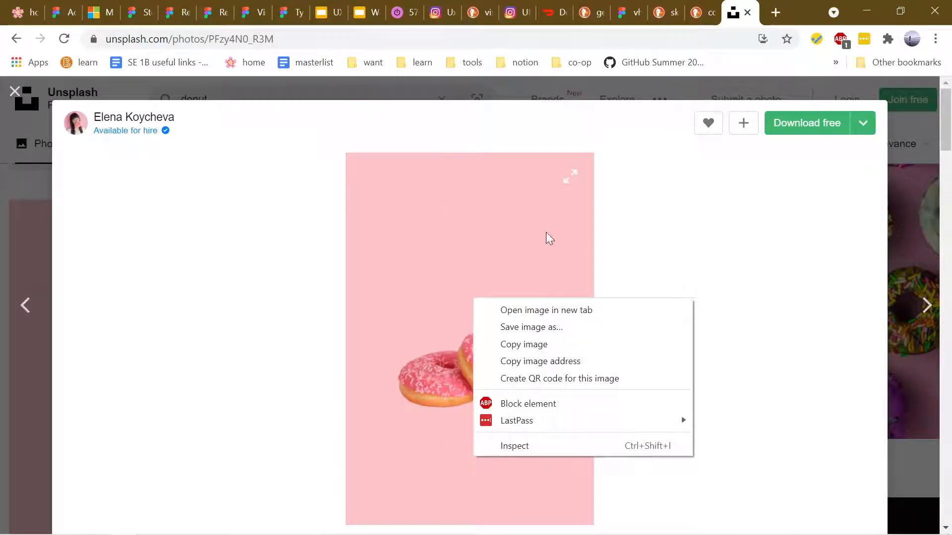
{"action": "left_click", "coordinate": [589, 349]}
Paste the pink donut photo into the vhHacks 2021 file in Figma and align its left edge with the header bar's
{"action": "left_click", "coordinate": [626, 12]}
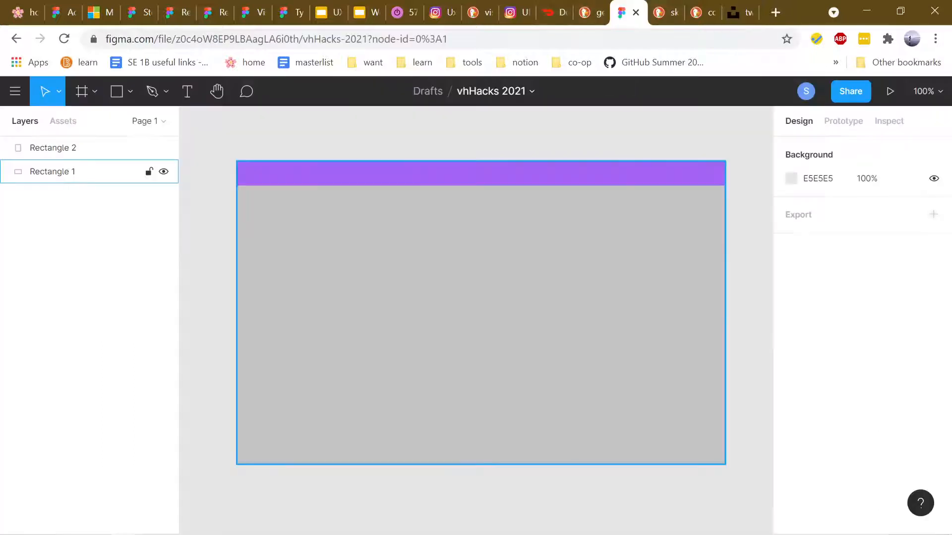
{"action": "left_click", "coordinate": [583, 233]}
{"action": "key", "text": "ctrl+v"}
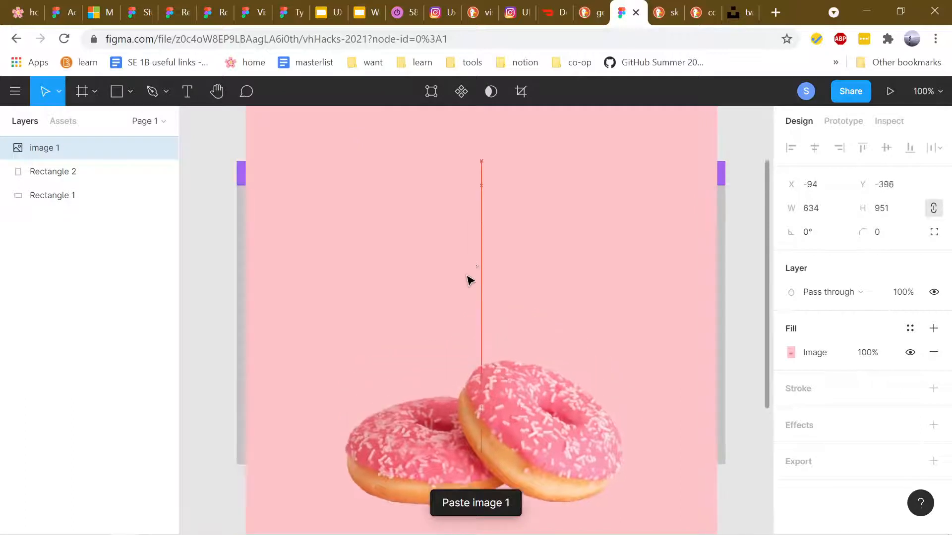
{"action": "left_click_drag", "start_coordinate": [468, 276], "coordinate": [463, 219]}
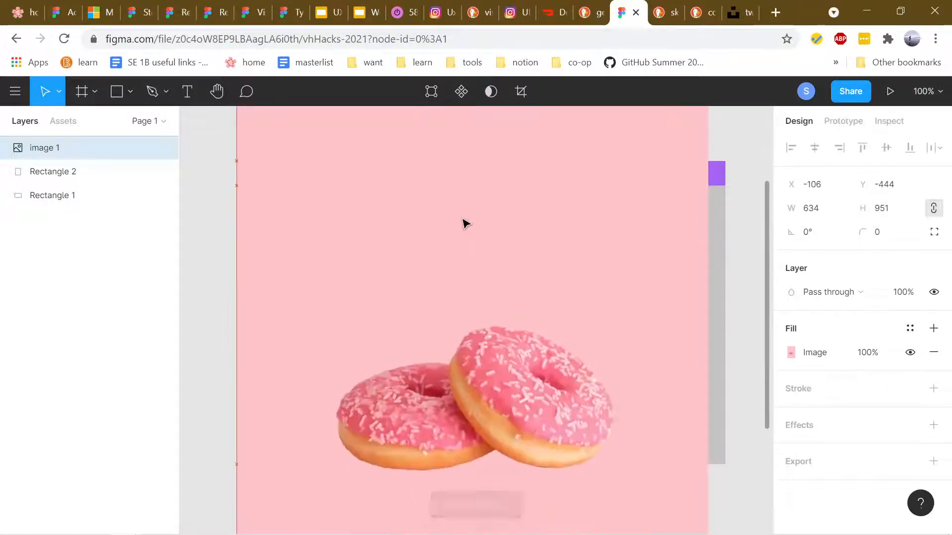
{"action": "scroll", "coordinate": [696, 235], "scroll_direction": "up", "scroll_amount": 3}
{"action": "double_click", "coordinate": [646, 191]}
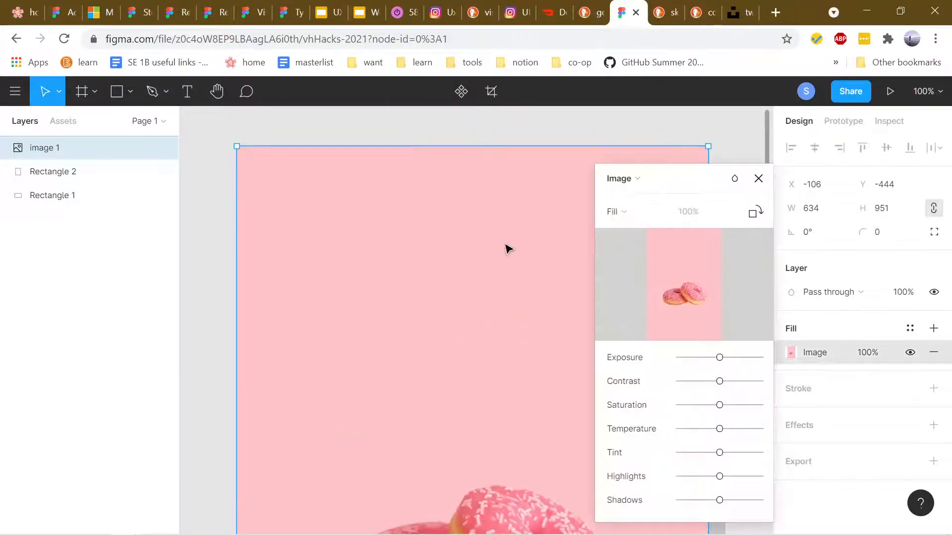
{"action": "key", "text": "Escape"}
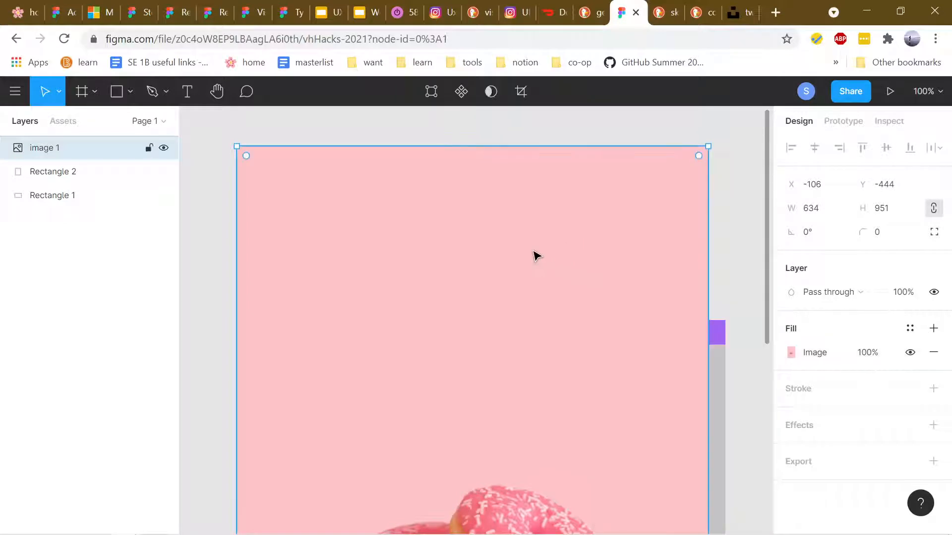
{"action": "right_click", "coordinate": [533, 250]}
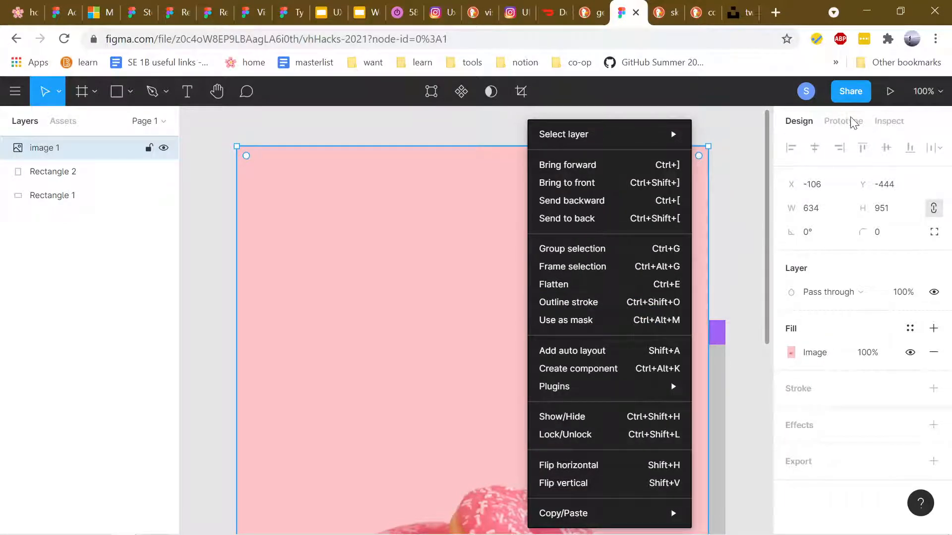
{"action": "left_click", "coordinate": [739, 272]}
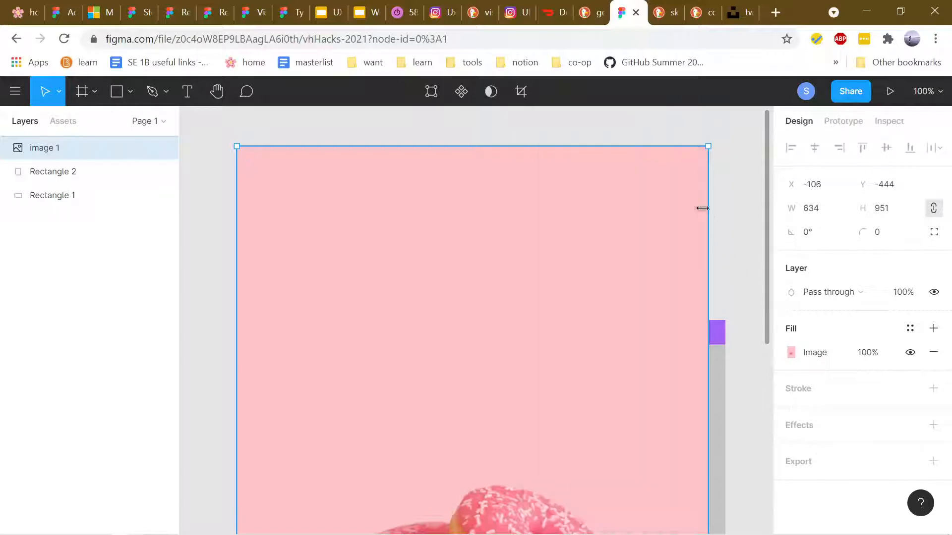
Resize the pink donut image to 657 × 642, matching its bottom and right edges to the grey page rectangle
{"action": "scroll", "coordinate": [664, 214], "scroll_direction": "down", "scroll_amount": 10}
{"action": "scroll", "coordinate": [488, 143], "scroll_direction": "up", "scroll_amount": 1}
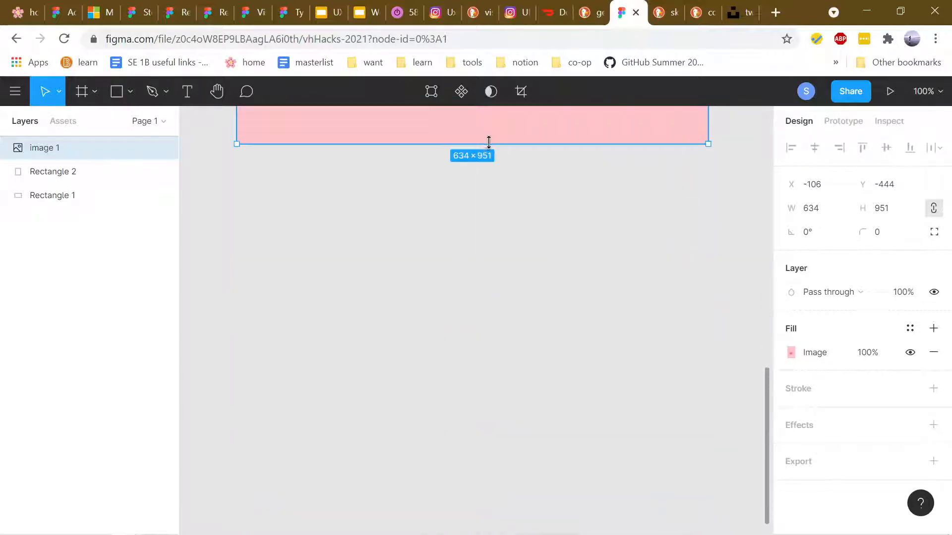
{"action": "left_click_drag", "start_coordinate": [503, 113], "coordinate": [510, 5]}
{"action": "scroll", "coordinate": [520, 233], "scroll_direction": "up", "scroll_amount": 10}
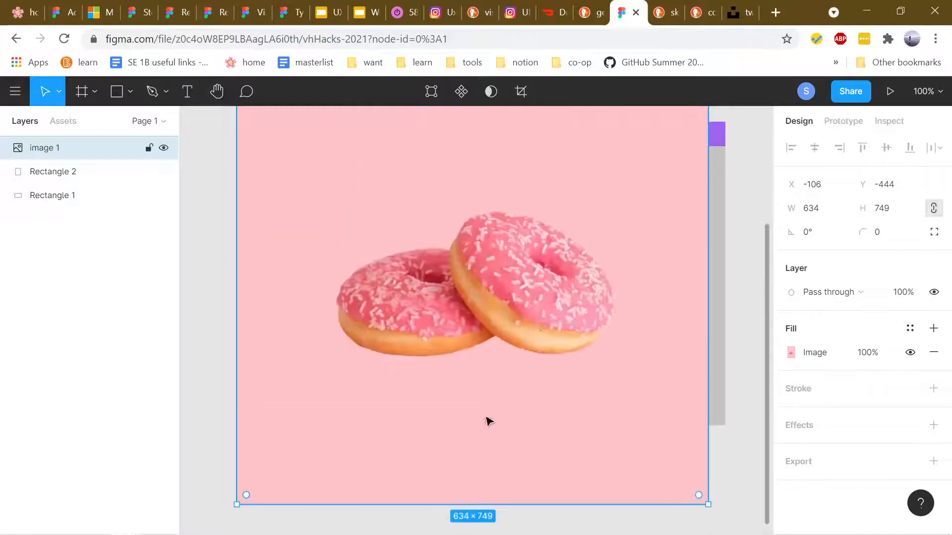
{"action": "left_click_drag", "start_coordinate": [463, 504], "coordinate": [495, 424]}
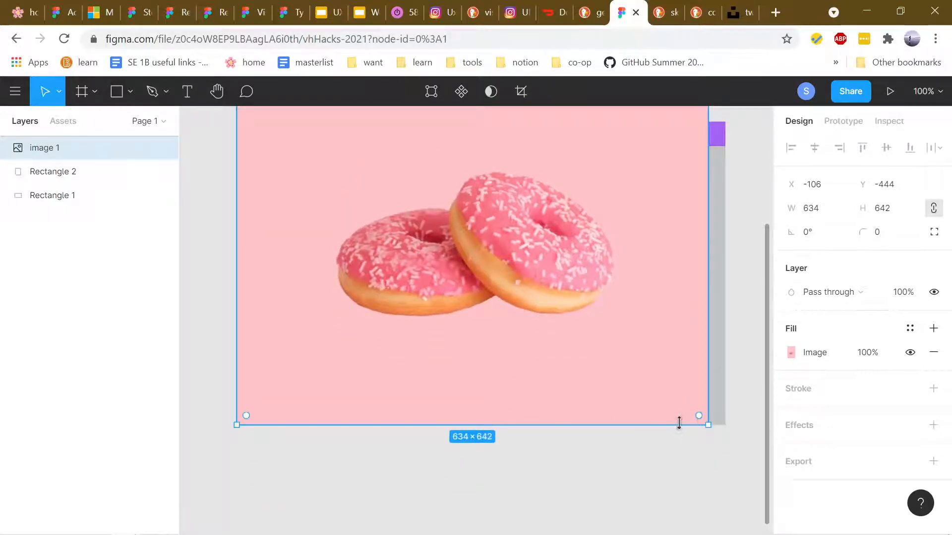
{"action": "left_click_drag", "start_coordinate": [709, 416], "coordinate": [724, 413]}
Crop the upper part of the pink donut image to 657 × 408 so its top aligns with the header bar at Y -210
{"action": "scroll", "coordinate": [548, 374], "scroll_direction": "up", "scroll_amount": 10}
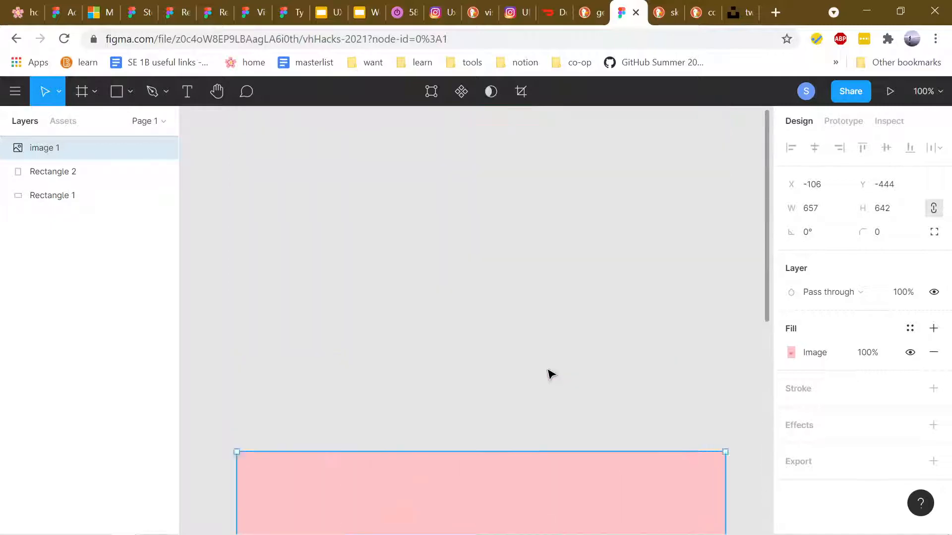
{"action": "scroll", "coordinate": [557, 319], "scroll_direction": "down", "scroll_amount": 12}
{"action": "scroll", "coordinate": [564, 308], "scroll_direction": "up", "scroll_amount": 5}
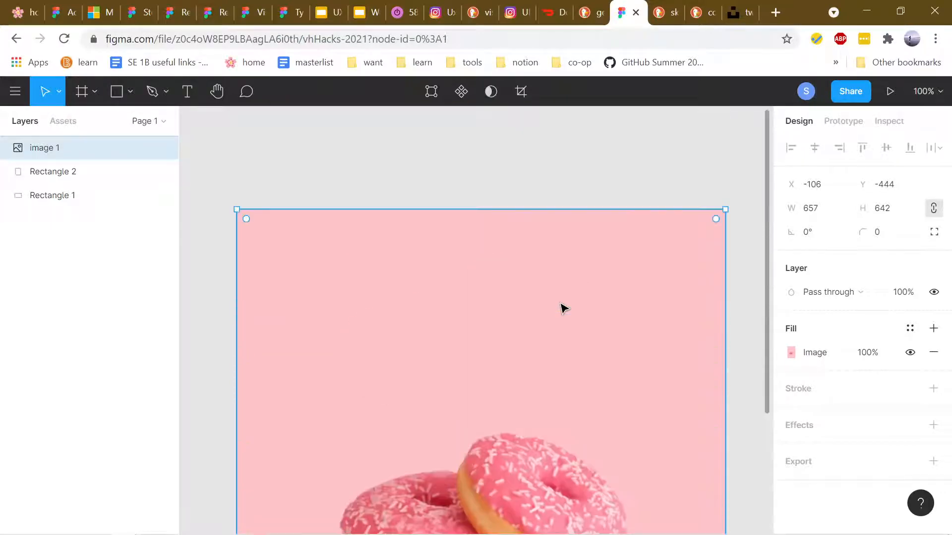
{"action": "left_click", "coordinate": [520, 91]}
{"action": "left_click_drag", "start_coordinate": [484, 212], "coordinate": [484, 383]}
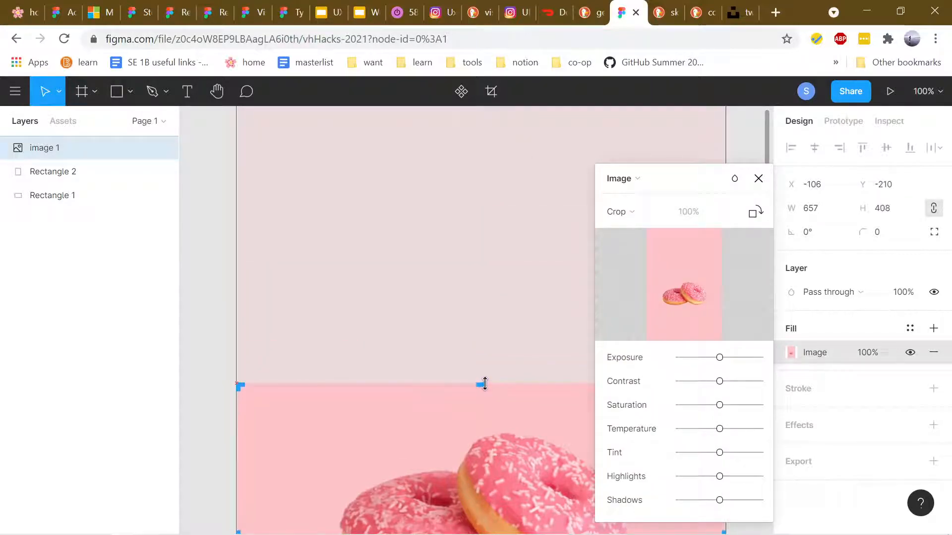
{"action": "left_click", "coordinate": [758, 179]}
{"action": "scroll", "coordinate": [729, 273], "scroll_direction": "down", "scroll_amount": 4}
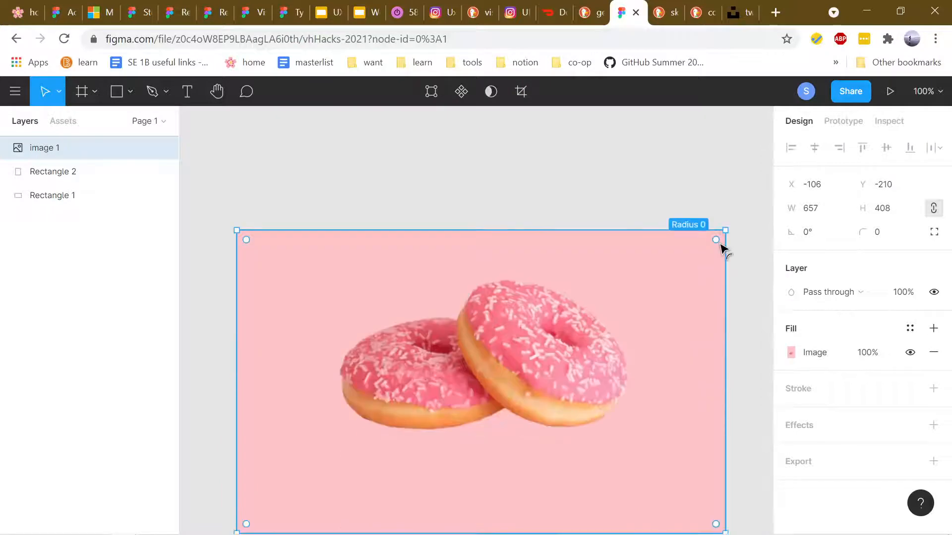
{"action": "scroll", "coordinate": [739, 231], "scroll_direction": "up", "scroll_amount": 1}
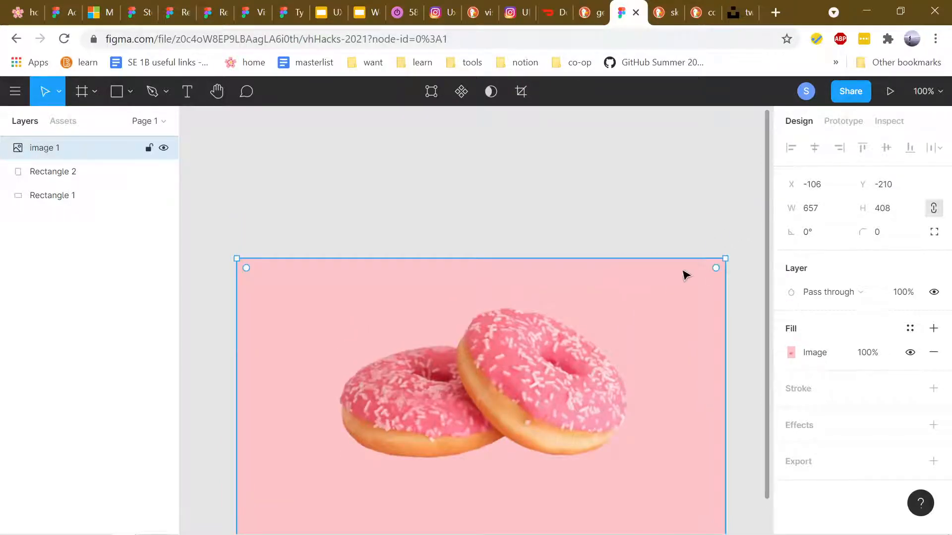
Shift the photo down inside its crop frame so the two donuts sit at the frame's lower edge
{"action": "double_click", "coordinate": [692, 261]}
{"action": "left_click", "coordinate": [756, 179]}
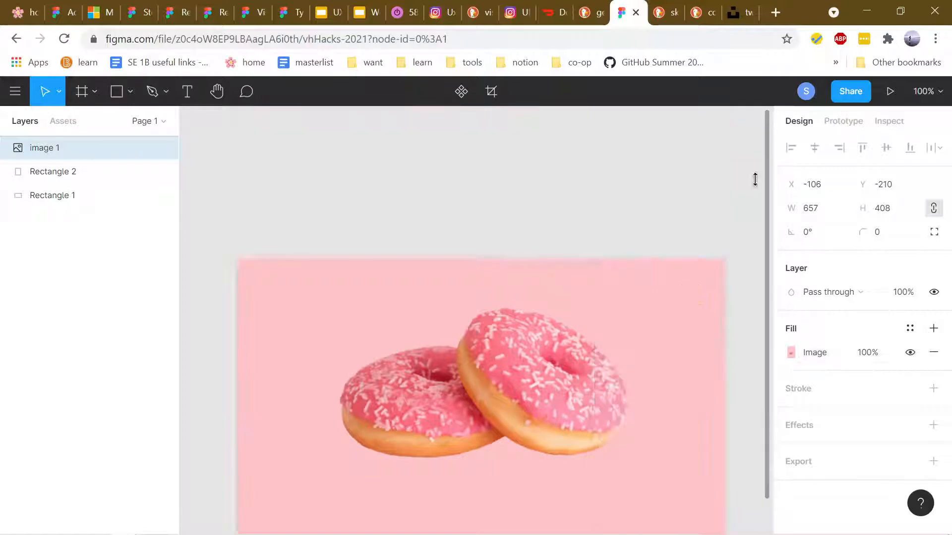
{"action": "double_click", "coordinate": [696, 263]}
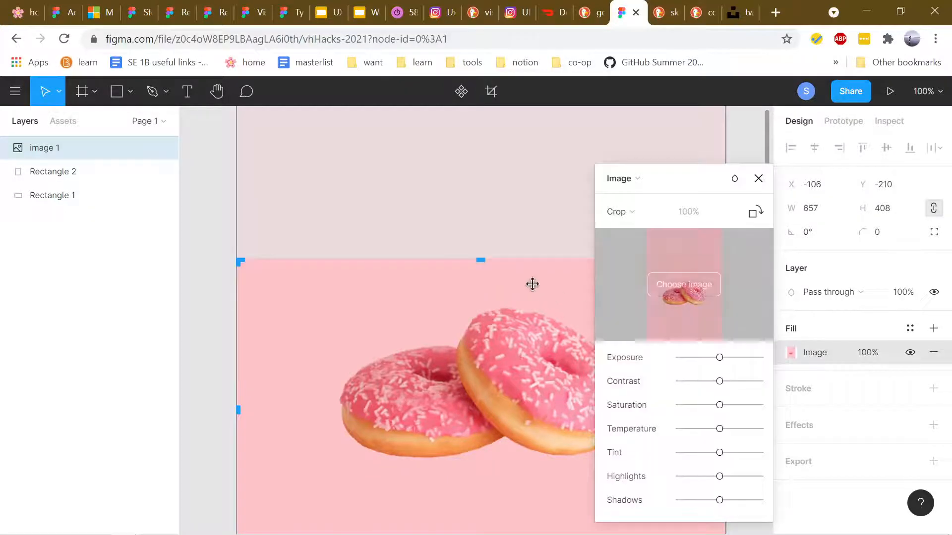
{"action": "left_click_drag", "start_coordinate": [493, 253], "coordinate": [486, 388]}
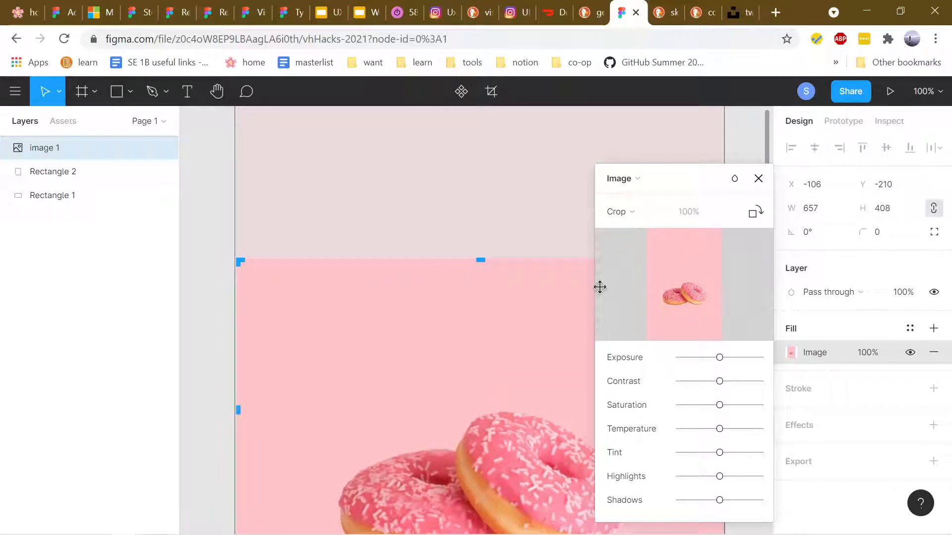
{"action": "left_click", "coordinate": [759, 179]}
{"action": "scroll", "coordinate": [735, 198], "scroll_direction": "down", "scroll_amount": 8}
{"action": "scroll", "coordinate": [738, 208], "scroll_direction": "up", "scroll_amount": 3}
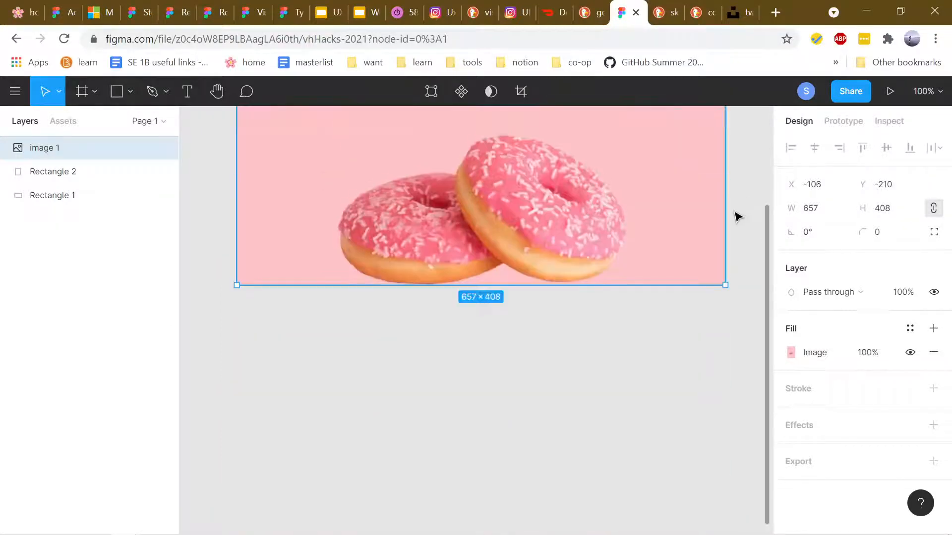
{"action": "scroll", "coordinate": [738, 216], "scroll_direction": "up", "scroll_amount": 5}
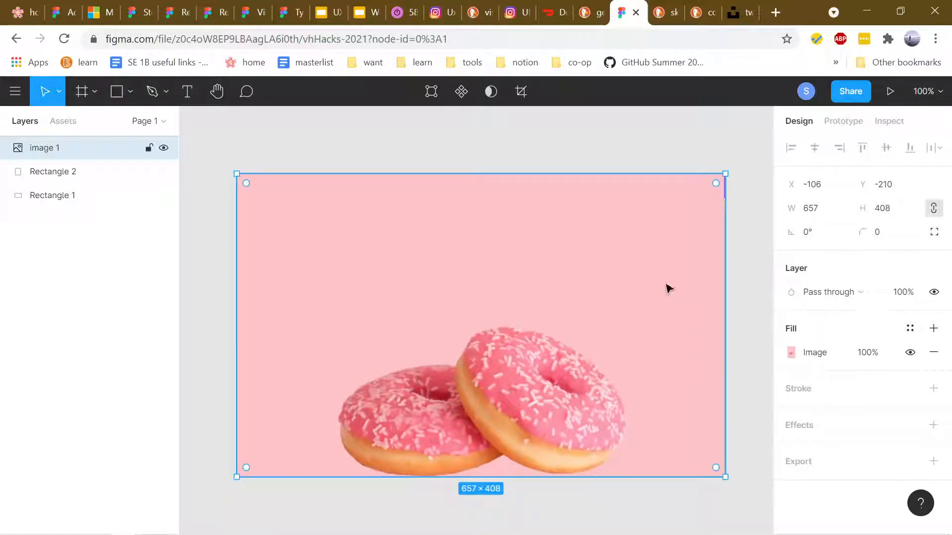
Reopen the image crop and move the photo slightly up inside its frame, leaving space below the donuts
{"action": "key", "text": "minus"}
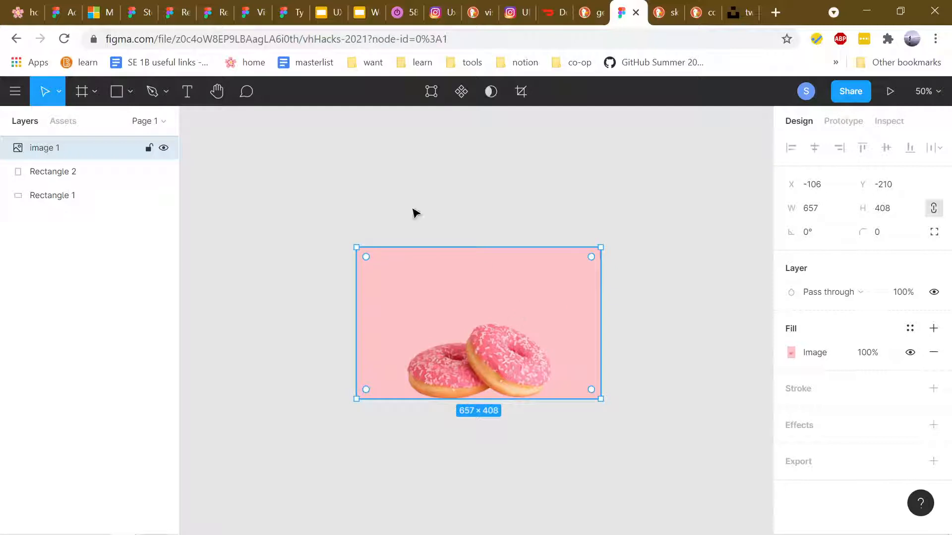
{"action": "key", "text": "Return"}
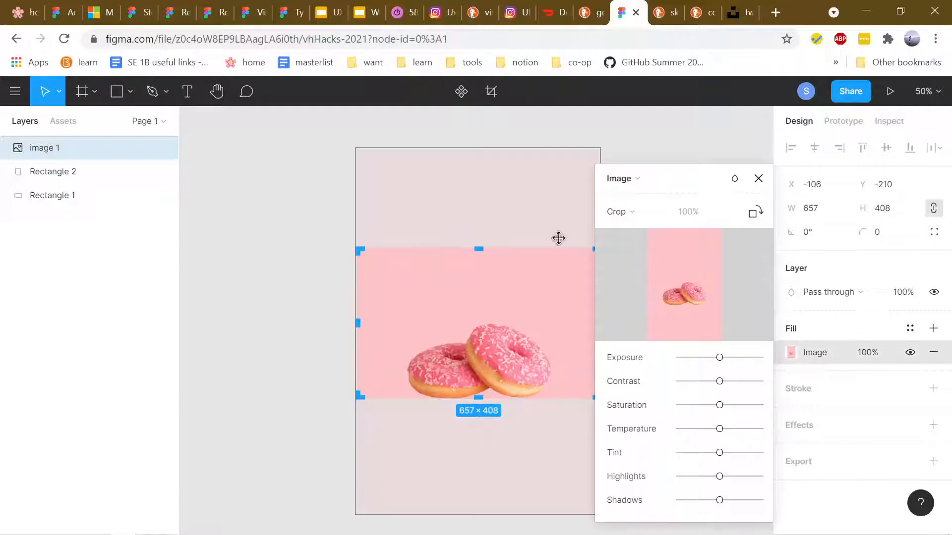
{"action": "left_click", "coordinate": [758, 177]}
{"action": "key", "text": "Return"}
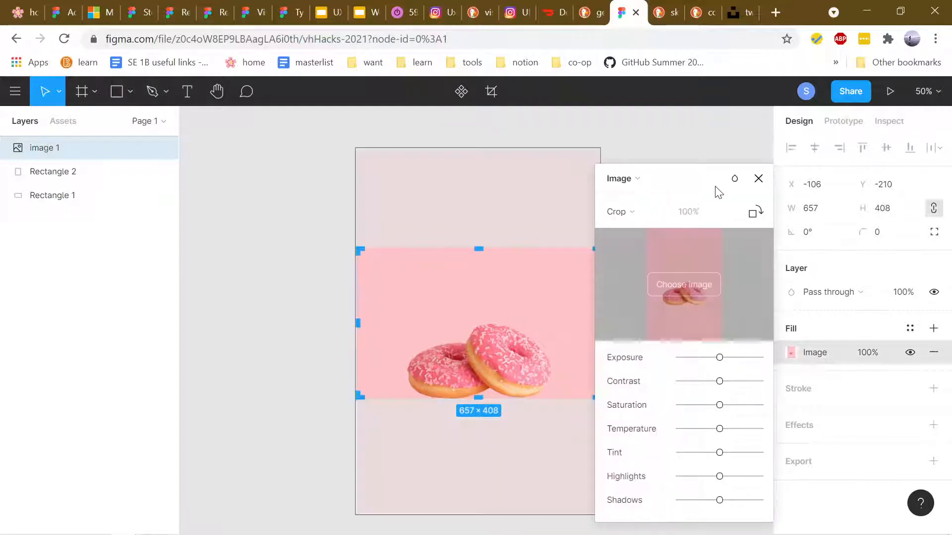
{"action": "left_click_drag", "start_coordinate": [708, 183], "coordinate": [803, 171]}
{"action": "left_click_drag", "start_coordinate": [548, 349], "coordinate": [549, 325]}
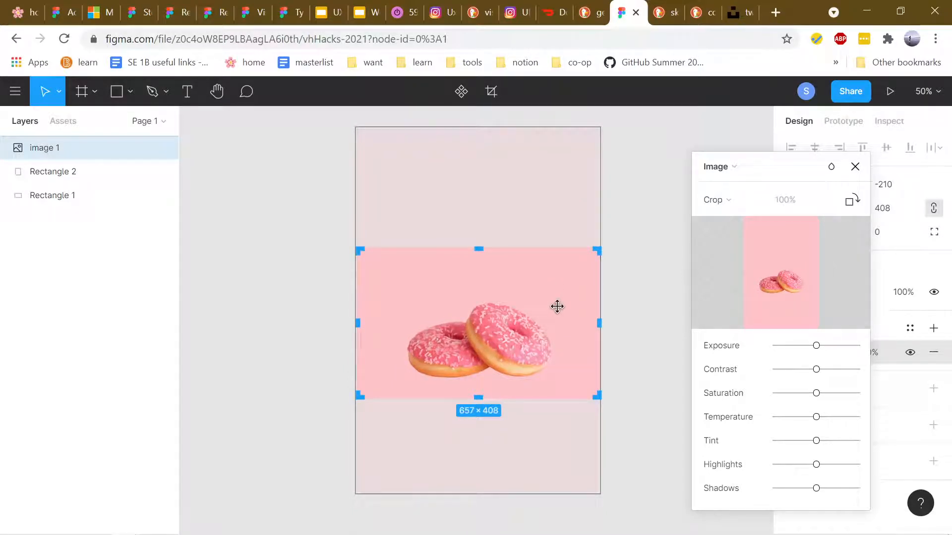
Fine-tune the donut photo's position inside its crop frame and finish cropping
{"action": "left_click_drag", "start_coordinate": [557, 308], "coordinate": [557, 307]}
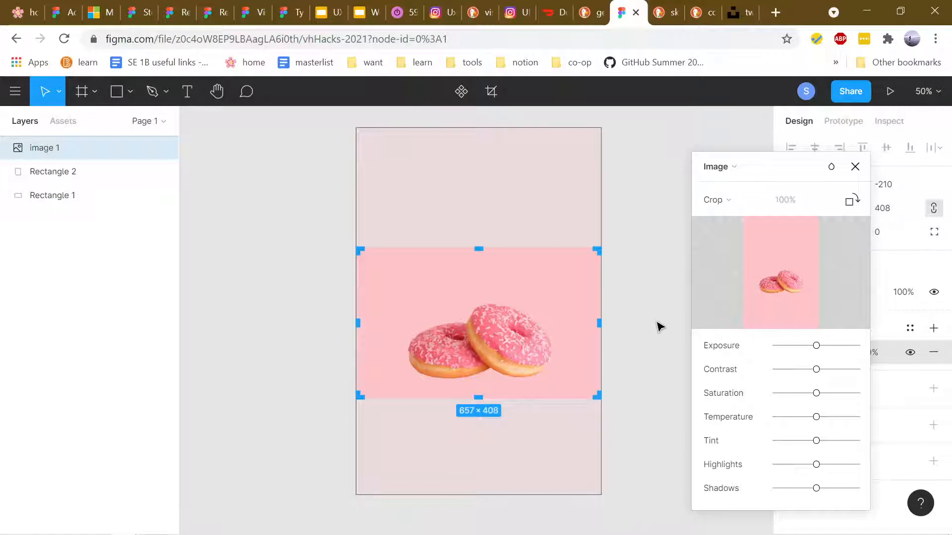
{"action": "key", "text": "Escape"}
{"action": "left_click", "coordinate": [653, 353]}
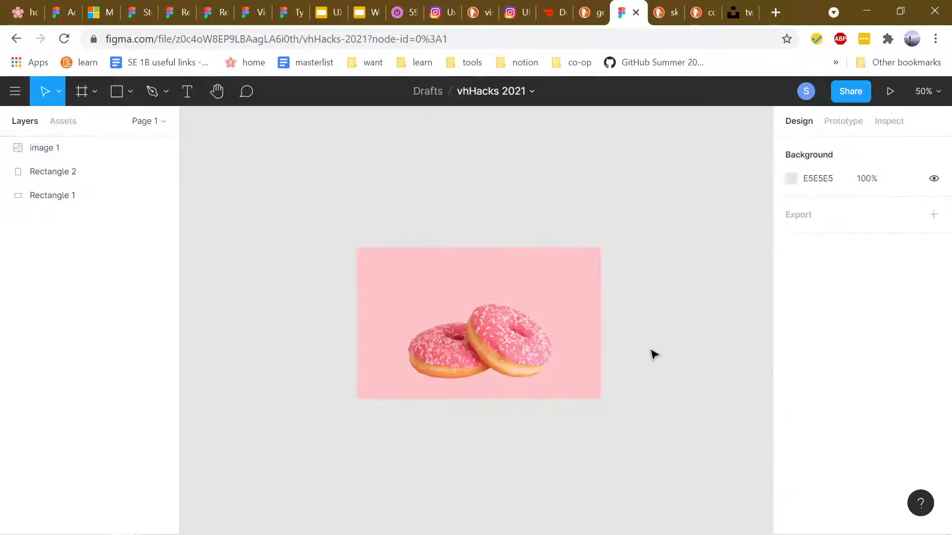
Send the donut image one layer backward so it sits behind the purple header bar
{"action": "left_click", "coordinate": [566, 334]}
{"action": "key", "text": "ctrl+bracketleft"}
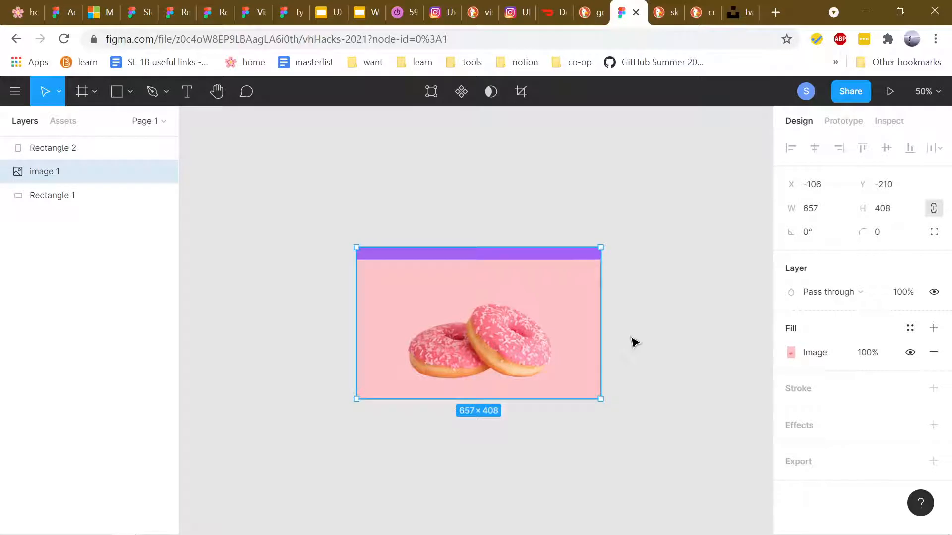
{"action": "left_click", "coordinate": [633, 339]}
{"action": "key", "text": "shift+0"}
{"action": "left_click", "coordinate": [633, 347]}
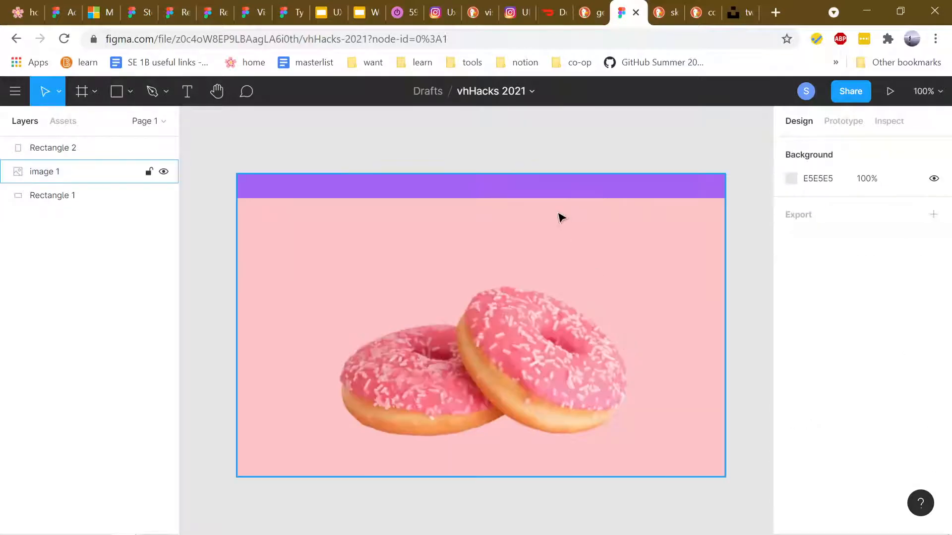
Change the header bar's solid fill to a dusty pink, D3687B, that matches the donut photo
{"action": "left_click", "coordinate": [559, 191]}
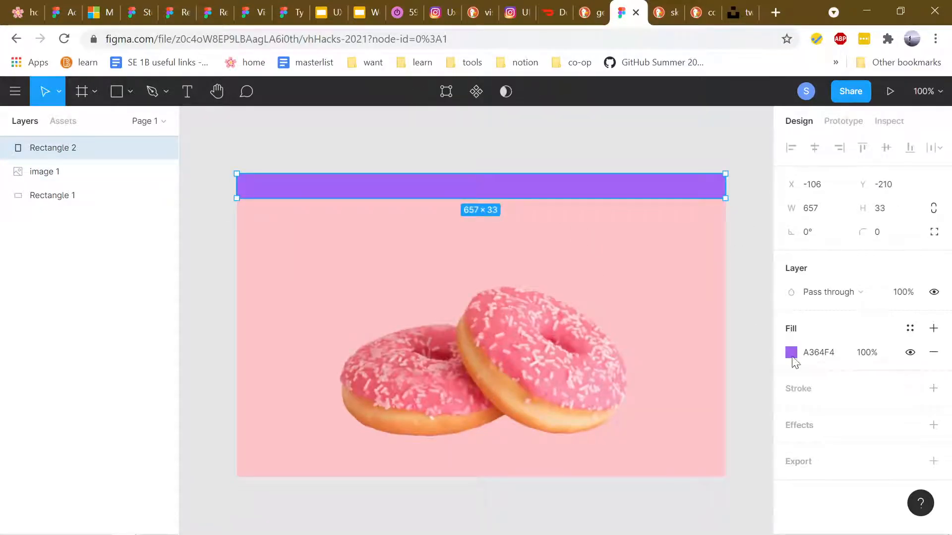
{"action": "left_click", "coordinate": [791, 353]}
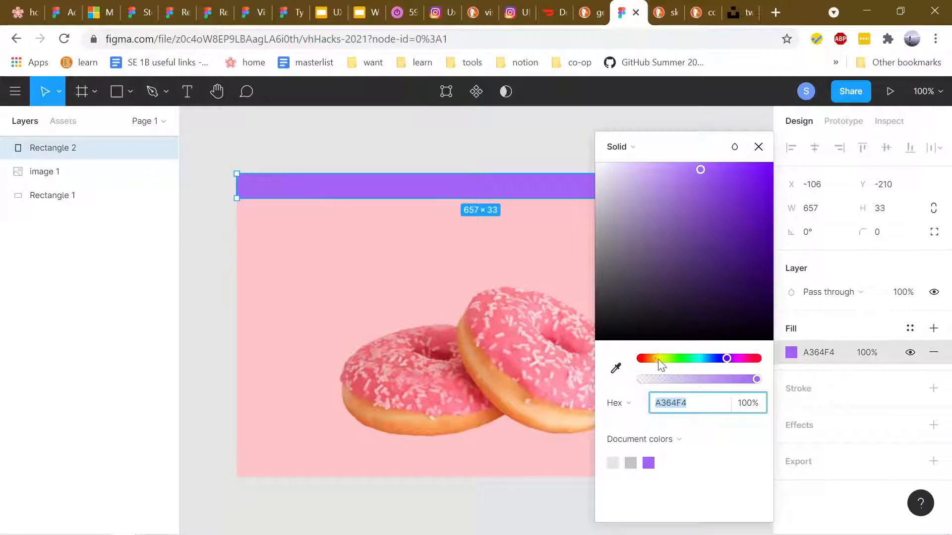
{"action": "left_click_drag", "start_coordinate": [658, 359], "coordinate": [636, 361]}
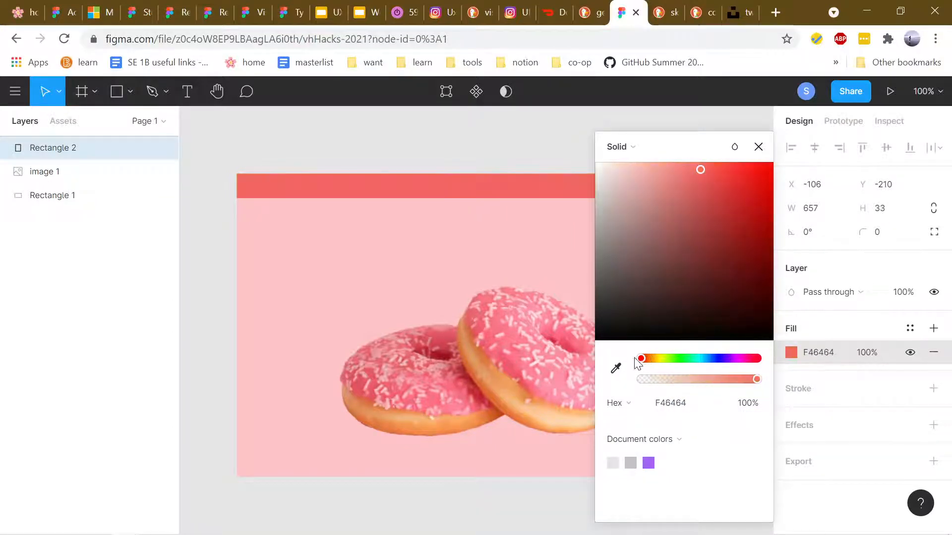
{"action": "left_click_drag", "start_coordinate": [701, 170], "coordinate": [626, 251]}
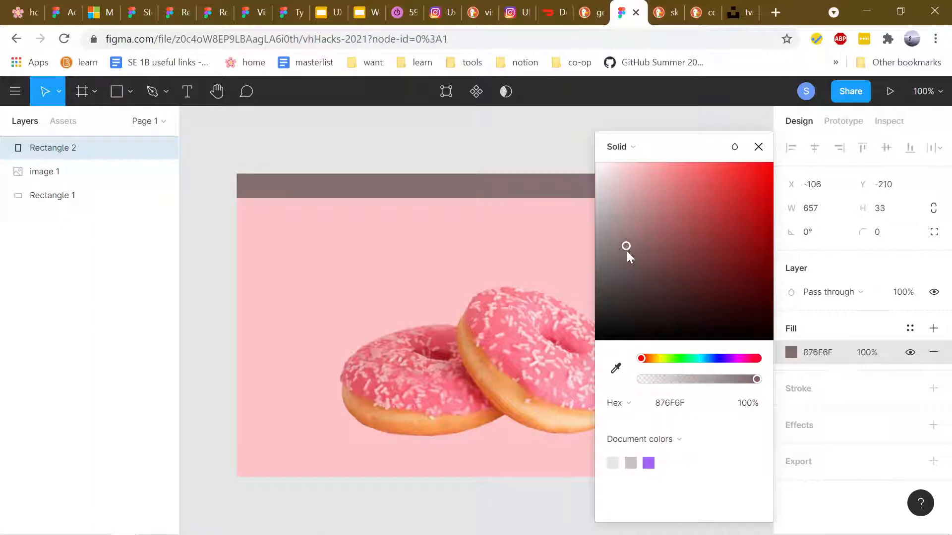
{"action": "left_click", "coordinate": [742, 358]}
{"action": "left_click", "coordinate": [683, 229]}
{"action": "left_click_drag", "start_coordinate": [692, 228], "coordinate": [669, 241]}
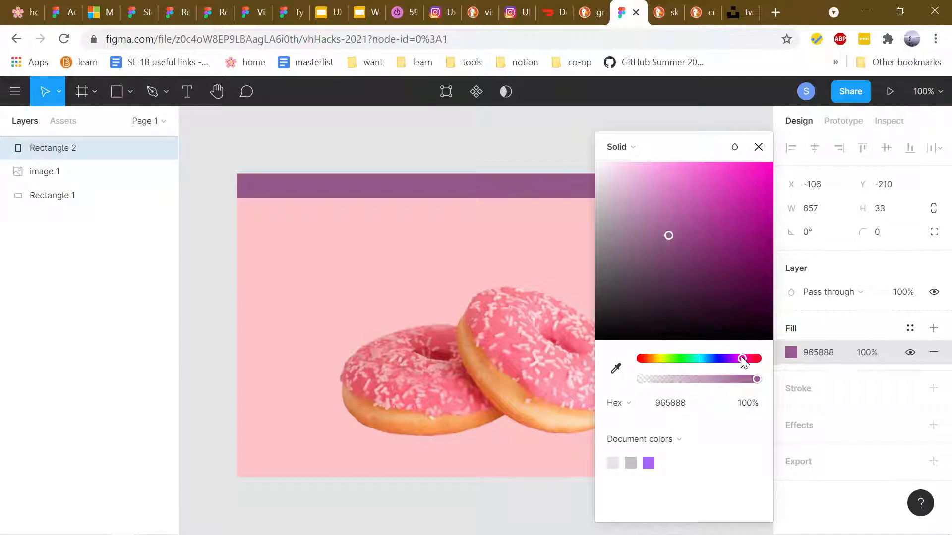
{"action": "left_click_drag", "start_coordinate": [742, 359], "coordinate": [764, 357]}
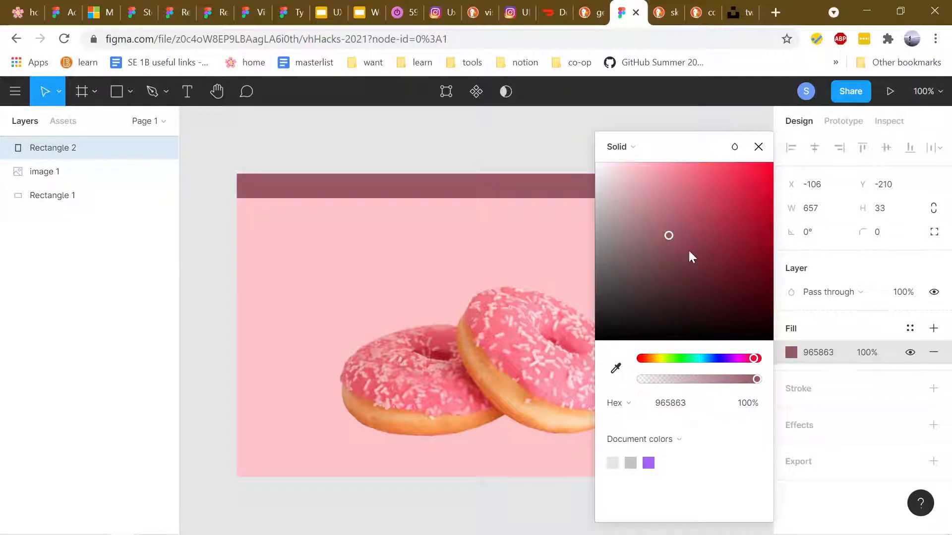
{"action": "left_click", "coordinate": [670, 227]}
{"action": "left_click_drag", "start_coordinate": [677, 235], "coordinate": [686, 198]}
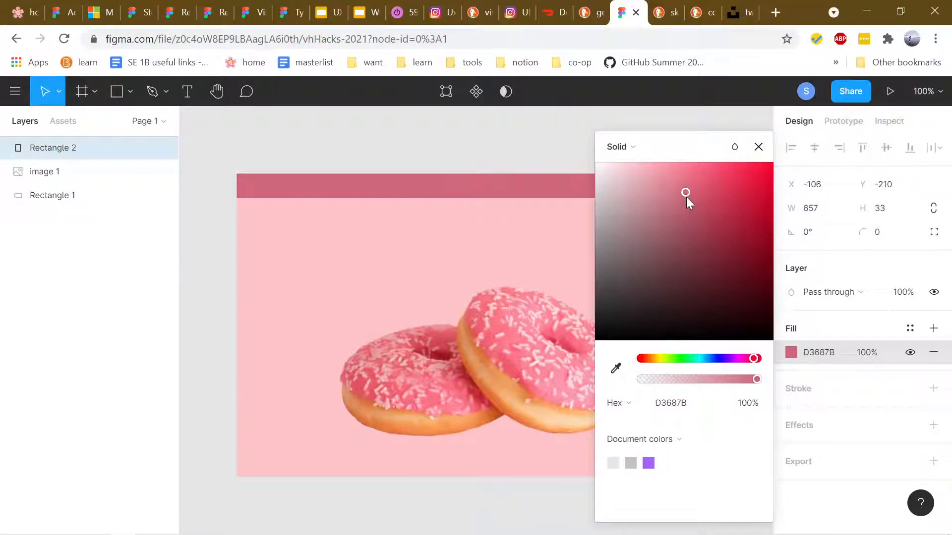
{"action": "left_click", "coordinate": [759, 147]}
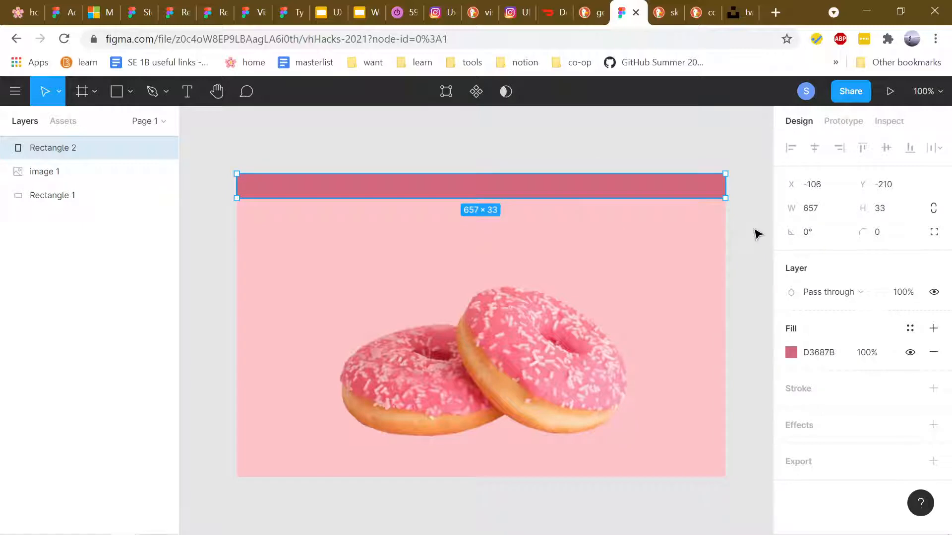
Brighten the header bar's pink fill to E86A81 and deselect the bar
{"action": "left_click", "coordinate": [791, 353]}
{"action": "left_click_drag", "start_coordinate": [705, 204], "coordinate": [692, 181]}
{"action": "left_click", "coordinate": [759, 146]}
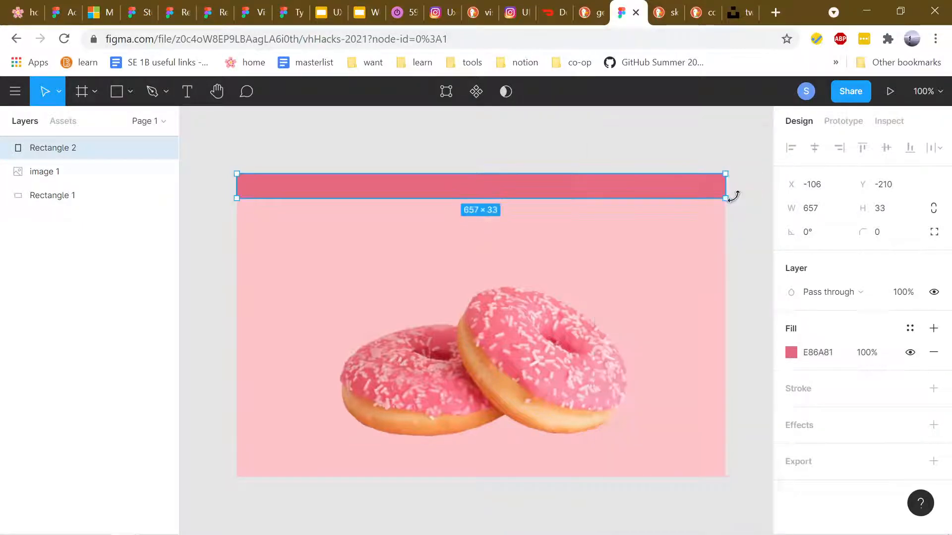
{"action": "left_click", "coordinate": [749, 220]}
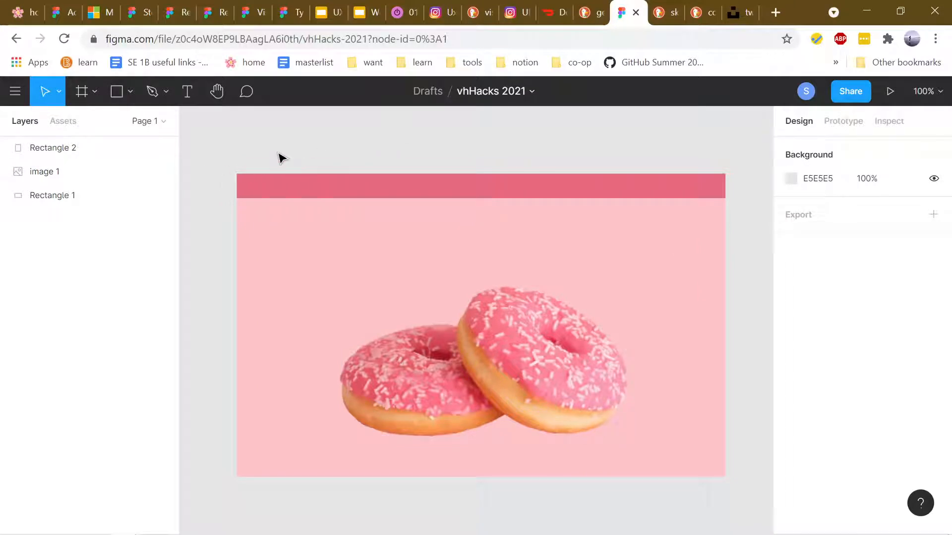
Add the title "Donut" at font size 16 at the header bar's left end, fitting its box to 55 × 16 at X -93, Y -202
{"action": "key", "text": "t"}
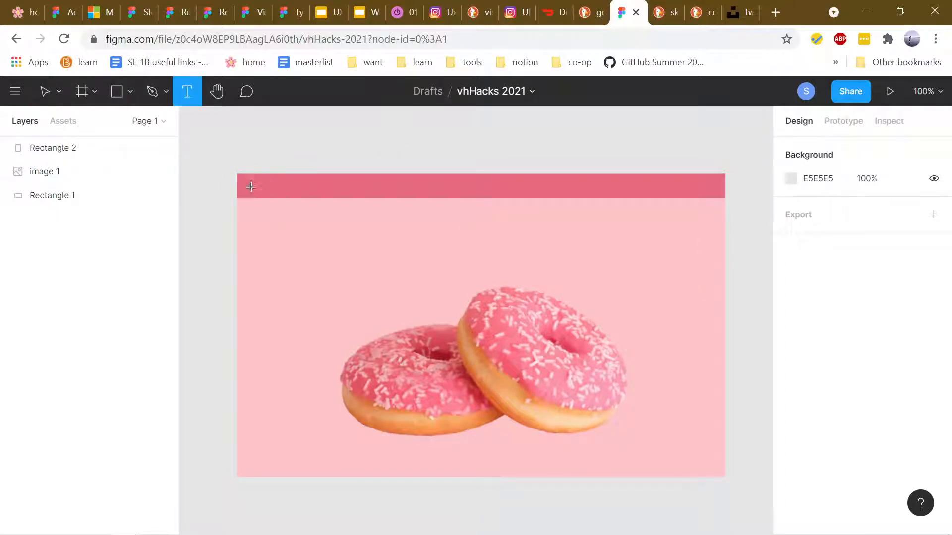
{"action": "left_click_drag", "start_coordinate": [243, 174], "coordinate": [312, 207]}
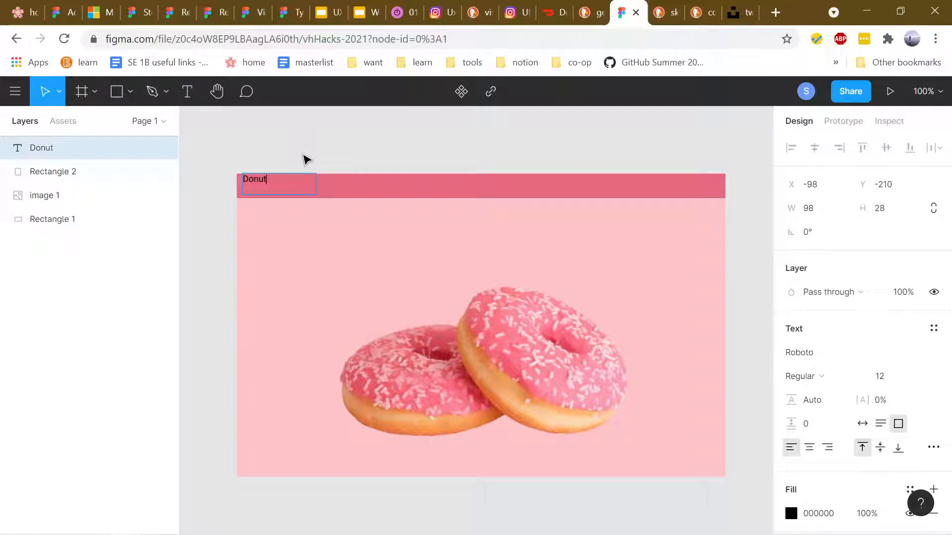
{"action": "key", "text": "ctrl+shift+period"}
{"action": "key", "text": "ctrl+shift+period"}
{"action": "key", "text": "ctrl+shift+period"}
{"action": "key", "text": "Escape"}
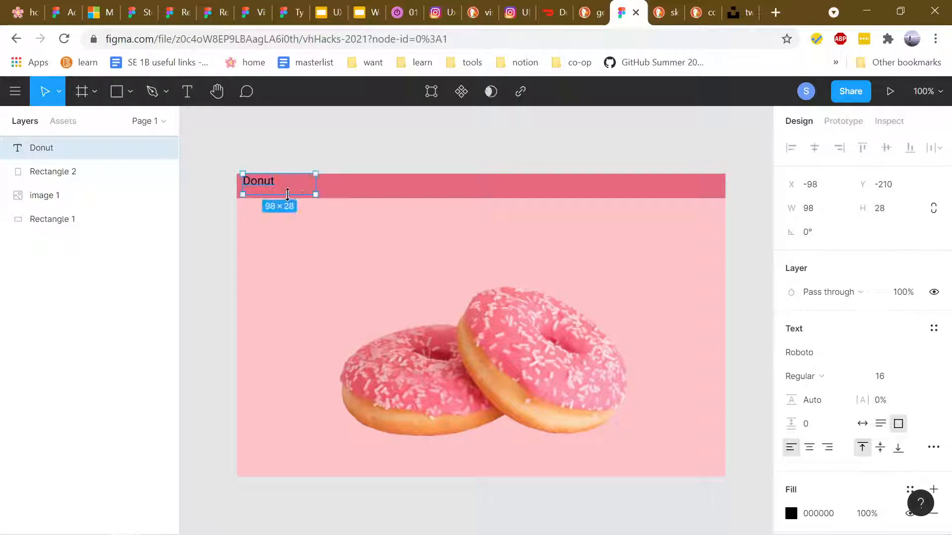
{"action": "left_click_drag", "start_coordinate": [316, 194], "coordinate": [266, 192]}
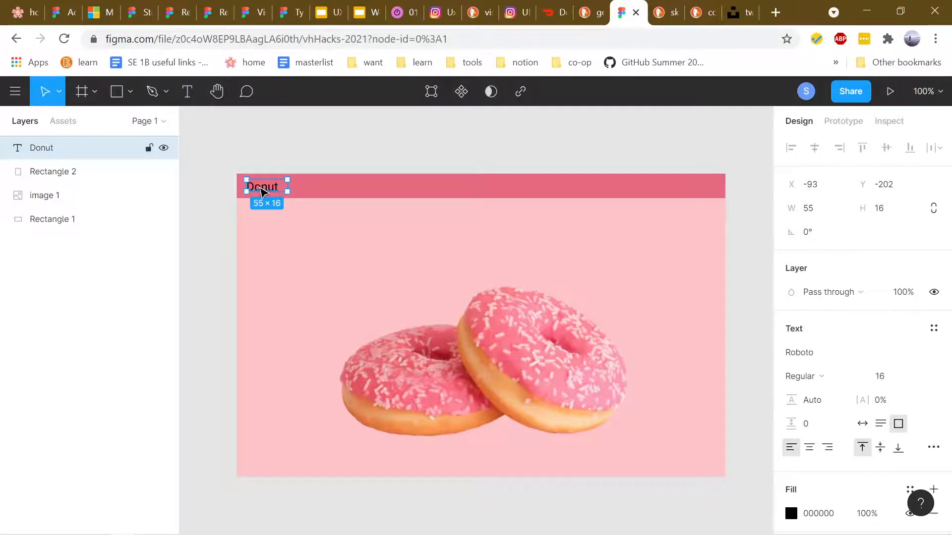
{"action": "left_click", "coordinate": [187, 91]}
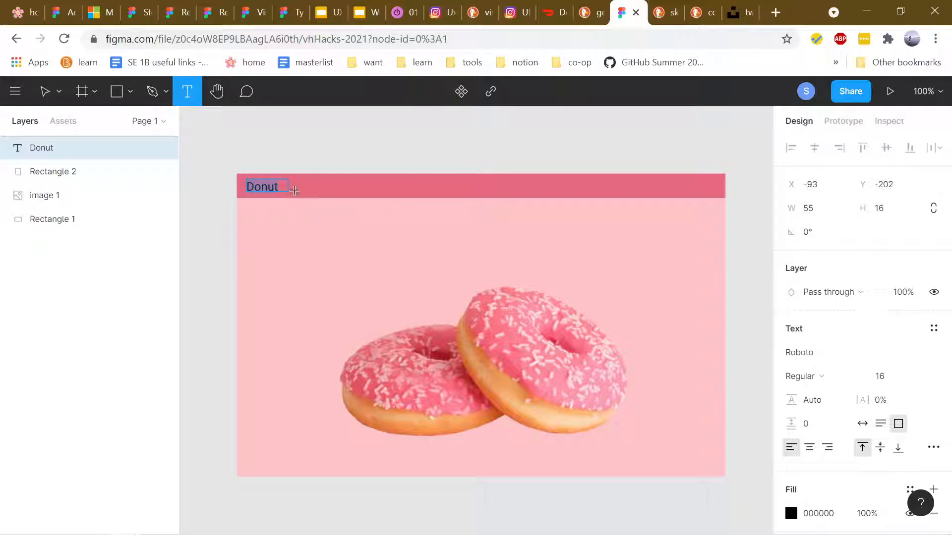
{"action": "key", "text": "Escape"}
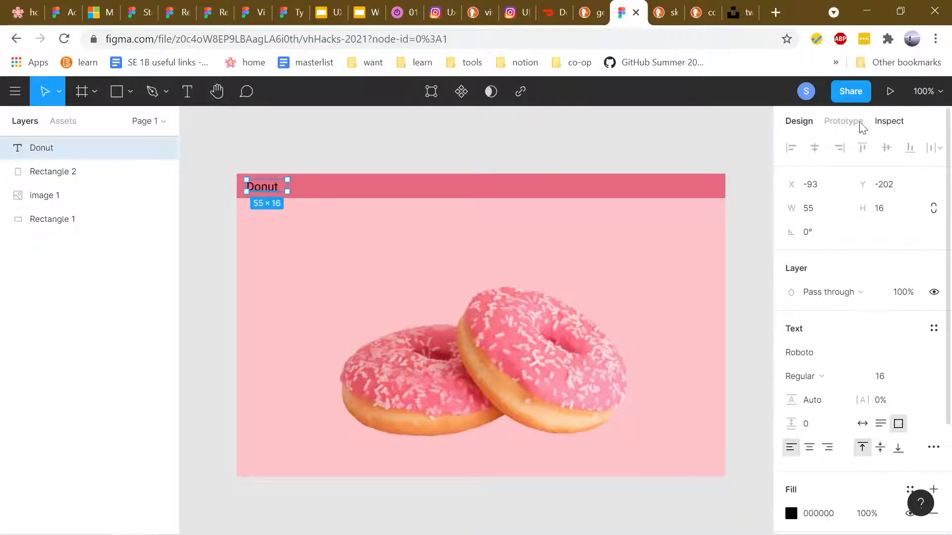
{"action": "left_click", "coordinate": [843, 124]}
{"action": "left_click", "coordinate": [899, 122]}
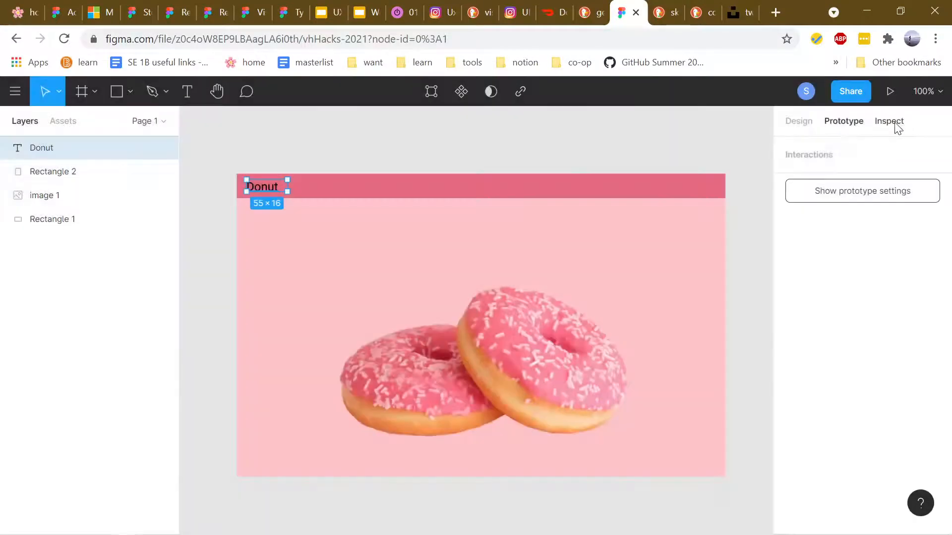
{"action": "left_click", "coordinate": [804, 130]}
Browse the font list for the Donut title and set its font to Kotta One
{"action": "scroll", "coordinate": [887, 283], "scroll_direction": "down", "scroll_amount": 3}
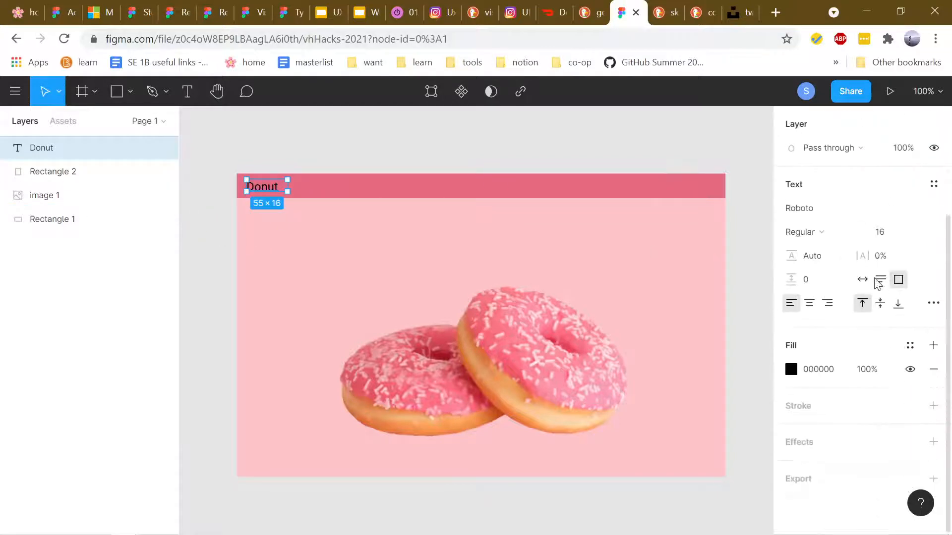
{"action": "left_click", "coordinate": [867, 209]}
{"action": "left_click", "coordinate": [937, 208]}
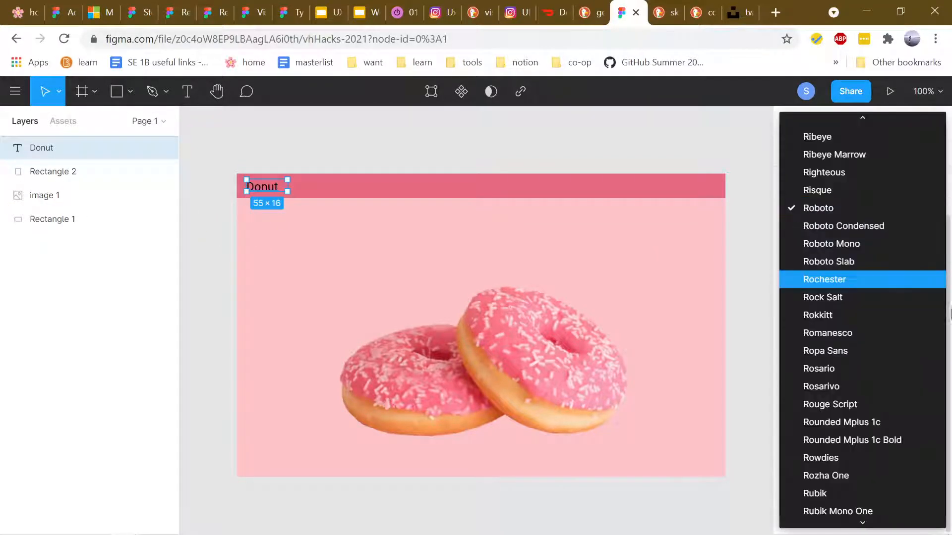
{"action": "scroll", "coordinate": [886, 362], "scroll_direction": "down", "scroll_amount": 8}
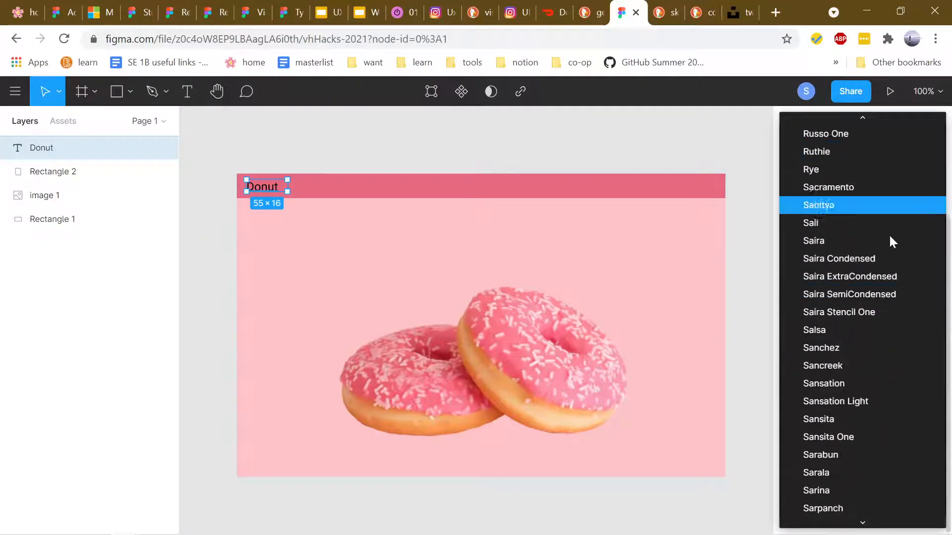
{"action": "scroll", "coordinate": [887, 286], "scroll_direction": "down", "scroll_amount": 4}
{"action": "scroll", "coordinate": [887, 293], "scroll_direction": "down", "scroll_amount": 9}
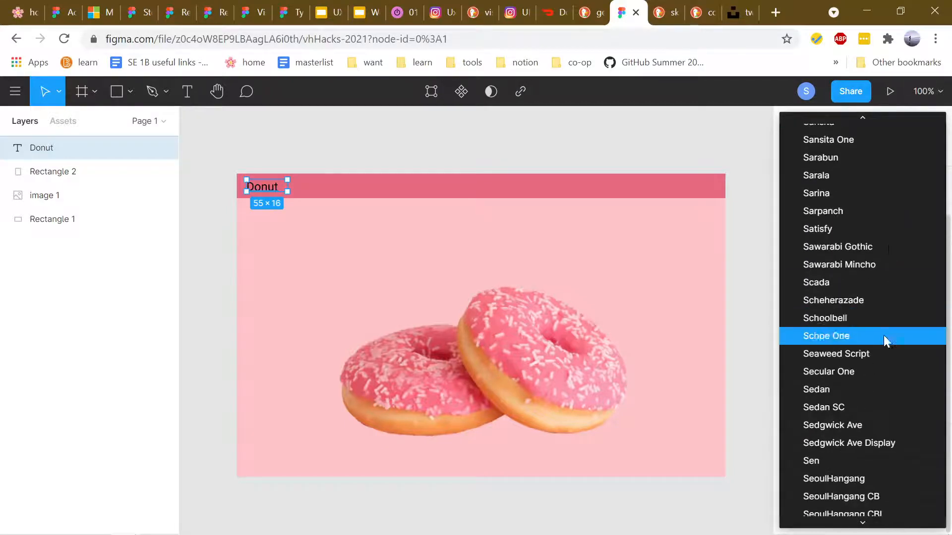
{"action": "scroll", "coordinate": [891, 262], "scroll_direction": "up", "scroll_amount": 1}
{"action": "scroll", "coordinate": [880, 258], "scroll_direction": "up", "scroll_amount": 2}
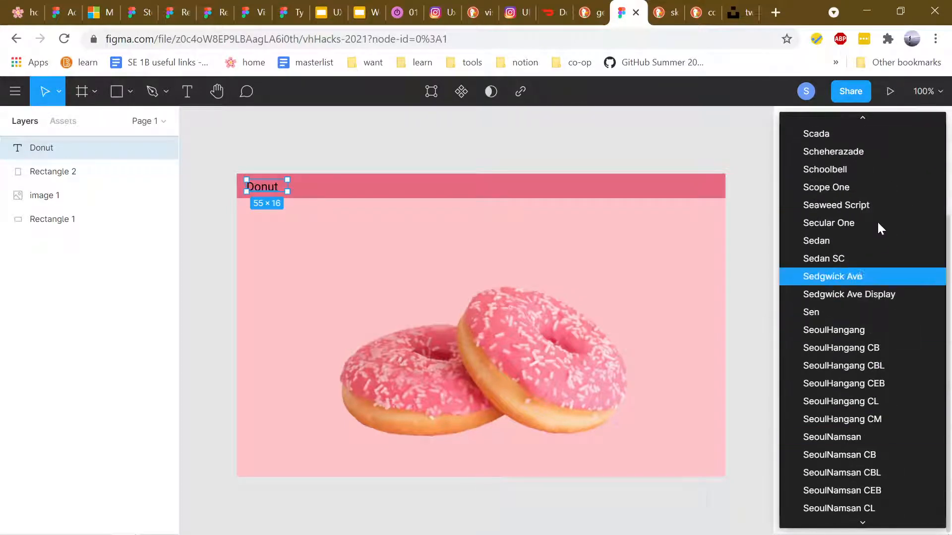
{"action": "scroll", "coordinate": [888, 292], "scroll_direction": "down", "scroll_amount": 15}
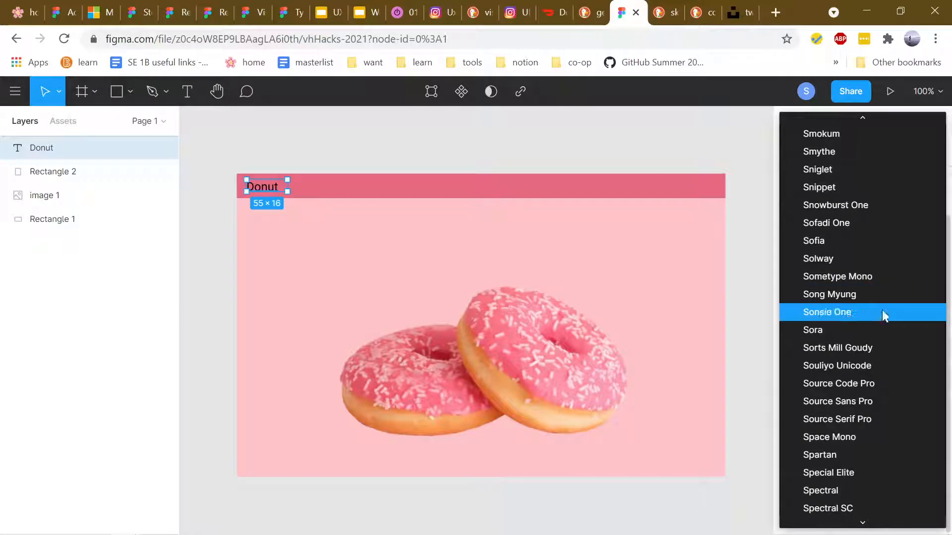
{"action": "scroll", "coordinate": [868, 277], "scroll_direction": "down", "scroll_amount": 10}
{"action": "scroll", "coordinate": [869, 308], "scroll_direction": "down", "scroll_amount": 5}
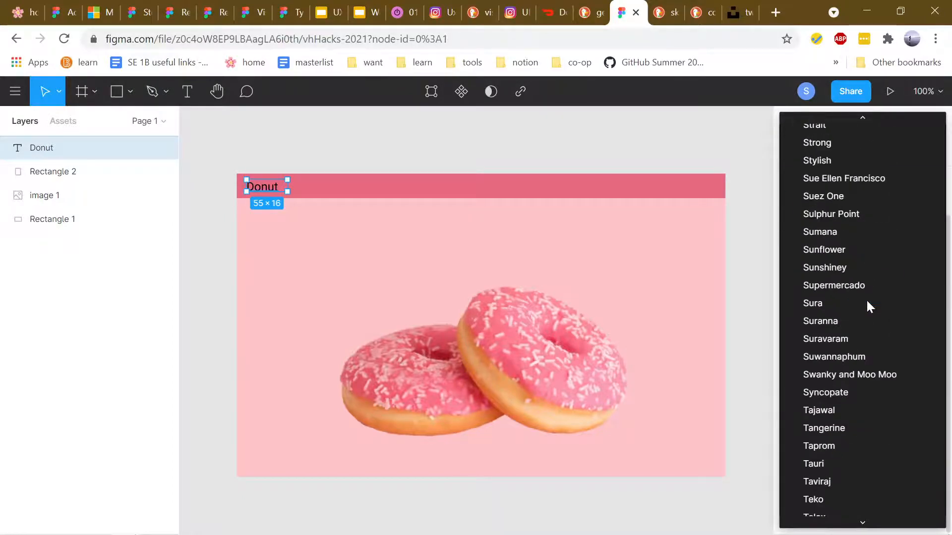
{"action": "scroll", "coordinate": [869, 307], "scroll_direction": "up", "scroll_amount": 20}
{"action": "scroll", "coordinate": [868, 299], "scroll_direction": "up", "scroll_amount": 20}
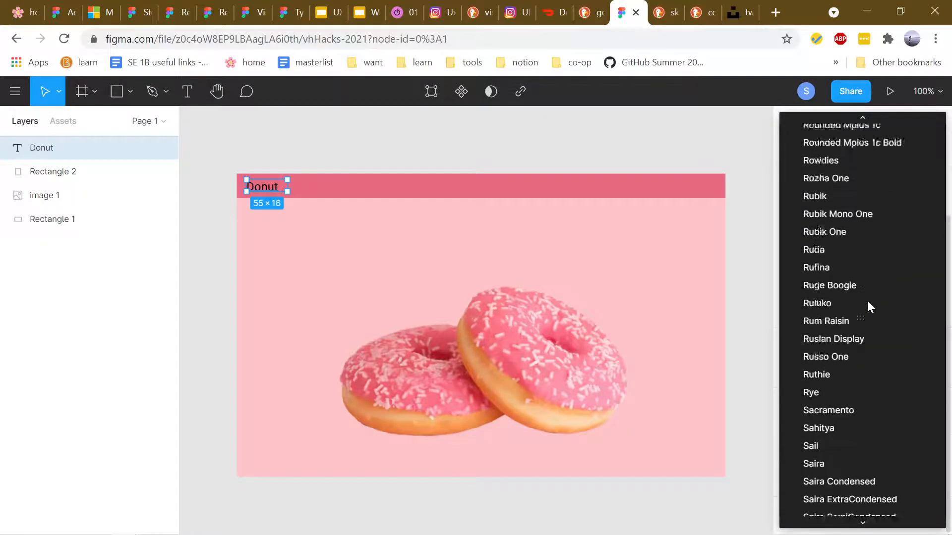
{"action": "scroll", "coordinate": [899, 308], "scroll_direction": "up", "scroll_amount": 20}
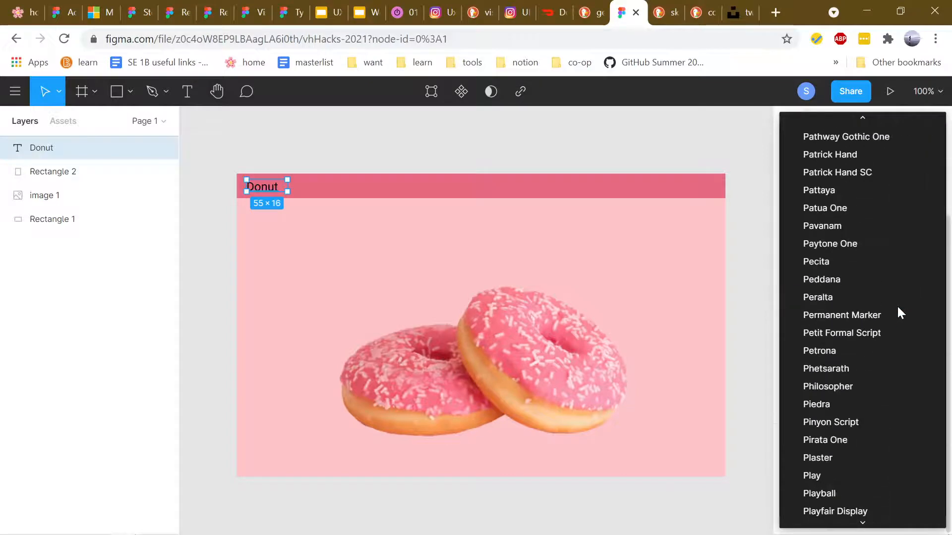
{"action": "scroll", "coordinate": [899, 321], "scroll_direction": "up", "scroll_amount": 20}
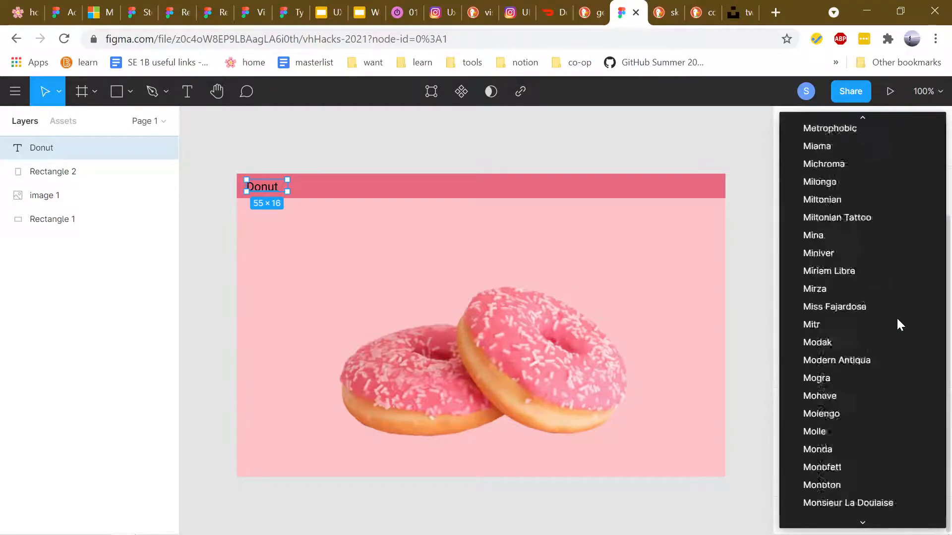
{"action": "scroll", "coordinate": [897, 319], "scroll_direction": "down", "scroll_amount": 7}
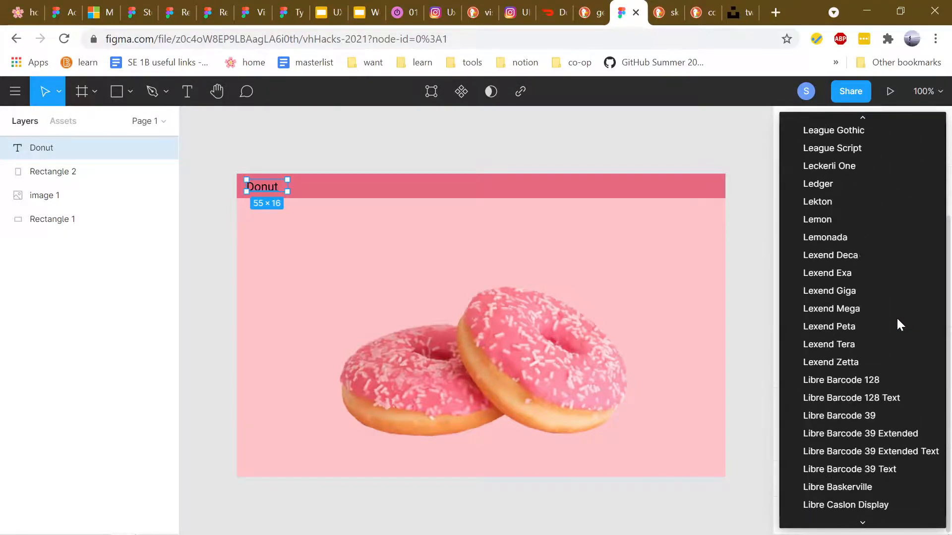
{"action": "scroll", "coordinate": [898, 320], "scroll_direction": "up", "scroll_amount": 15}
{"action": "scroll", "coordinate": [897, 320], "scroll_direction": "down", "scroll_amount": 10}
{"action": "scroll", "coordinate": [898, 320], "scroll_direction": "down", "scroll_amount": 10}
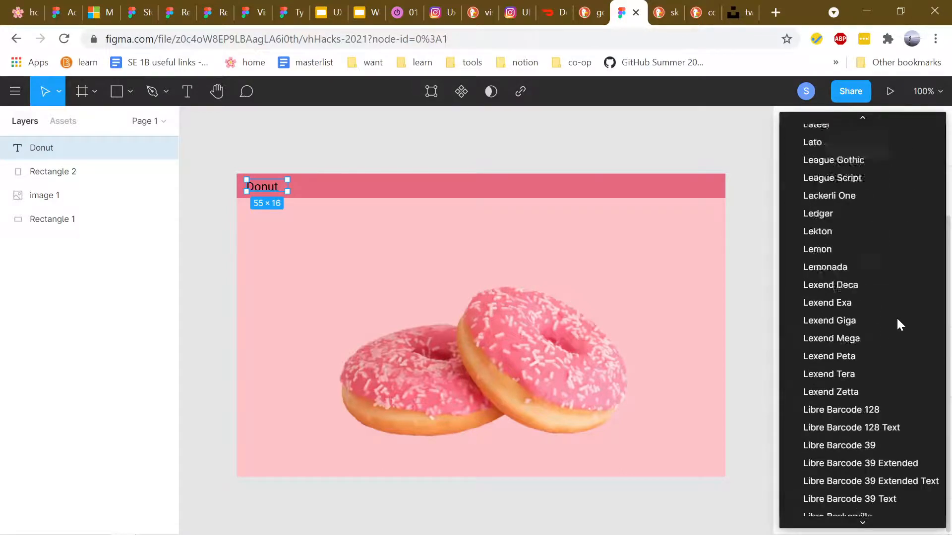
{"action": "scroll", "coordinate": [898, 320], "scroll_direction": "up", "scroll_amount": 15}
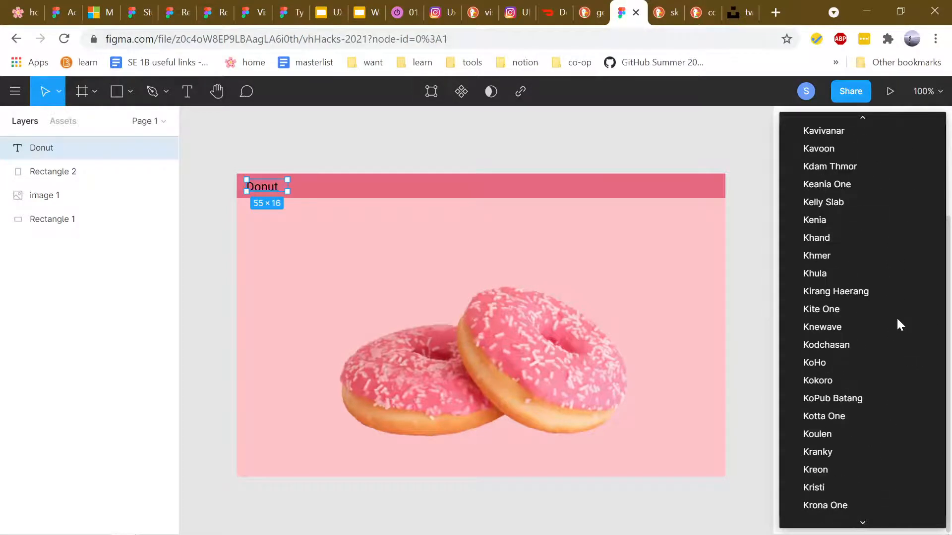
{"action": "scroll", "coordinate": [898, 320], "scroll_direction": "down", "scroll_amount": 2}
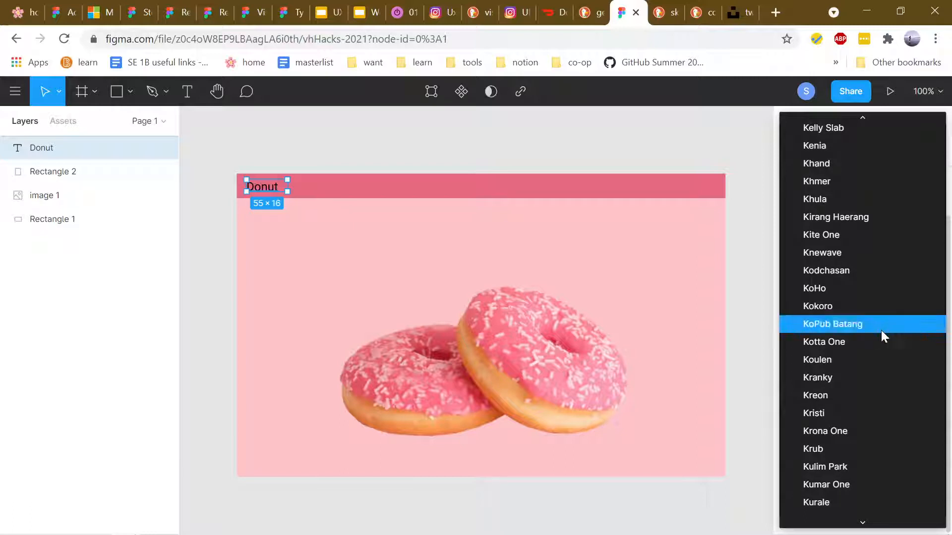
{"action": "left_click", "coordinate": [878, 343]}
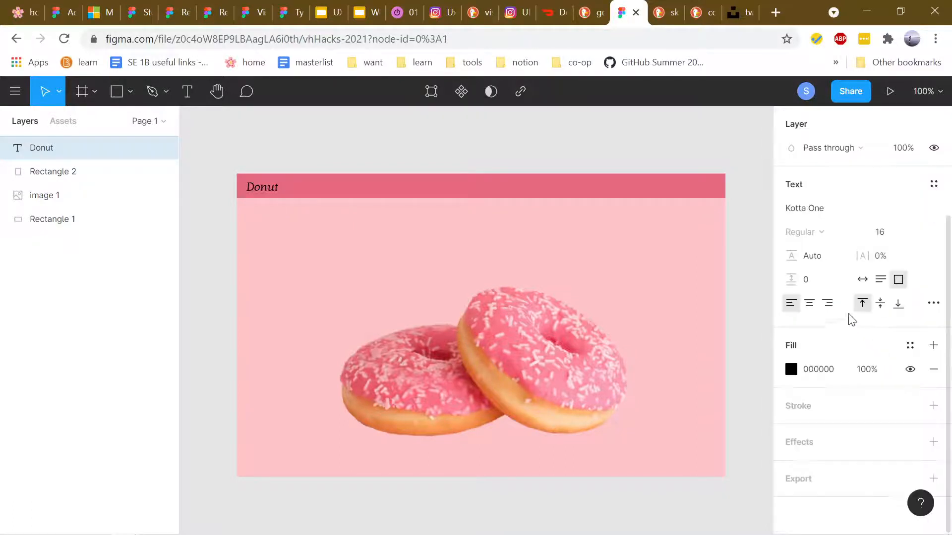
Increase the Donut title's font size to 19
{"action": "left_click", "coordinate": [839, 371]}
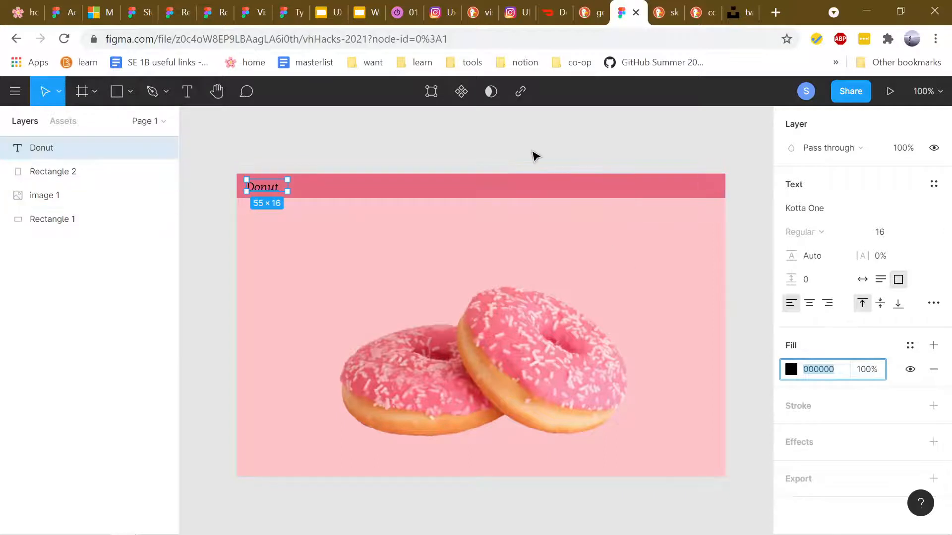
{"action": "scroll", "coordinate": [865, 297], "scroll_direction": "up", "scroll_amount": 3}
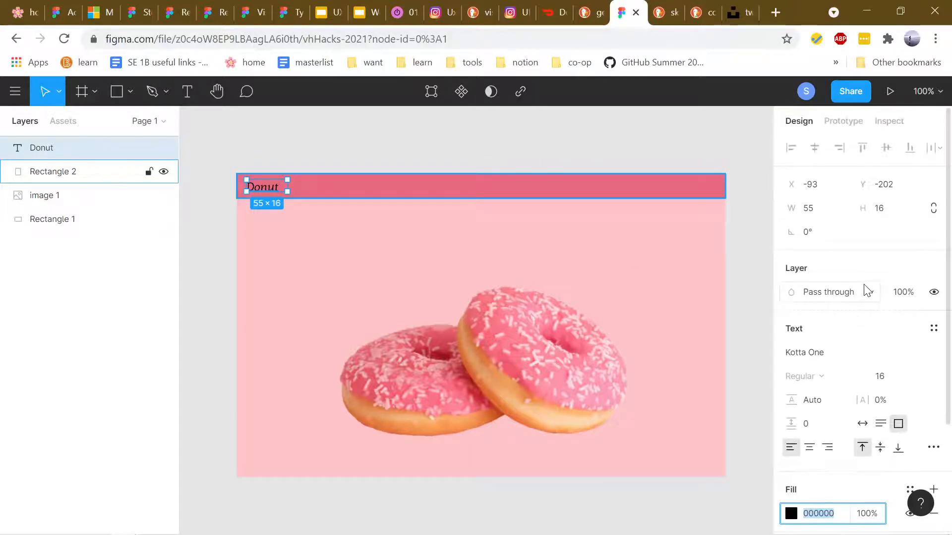
{"action": "scroll", "coordinate": [864, 290], "scroll_direction": "down", "scroll_amount": 3}
{"action": "key", "text": "ctrl+shift+period"}
{"action": "key", "text": "ctrl+shift+period"}
{"action": "key", "text": "ctrl+shift+period"}
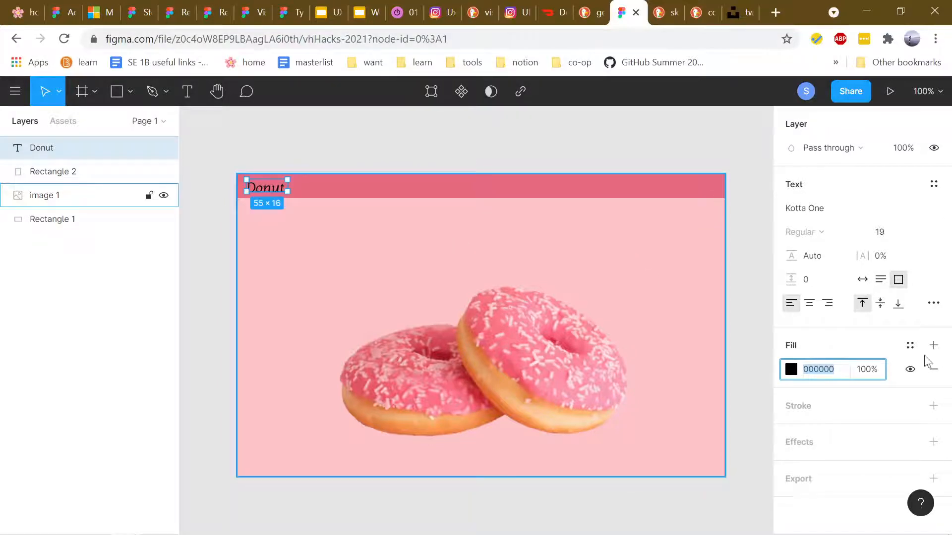
Nudge the Donut title closer to the header bar's left edge, to X -97, Y -202
{"action": "scroll", "coordinate": [863, 372], "scroll_direction": "up", "scroll_amount": 3}
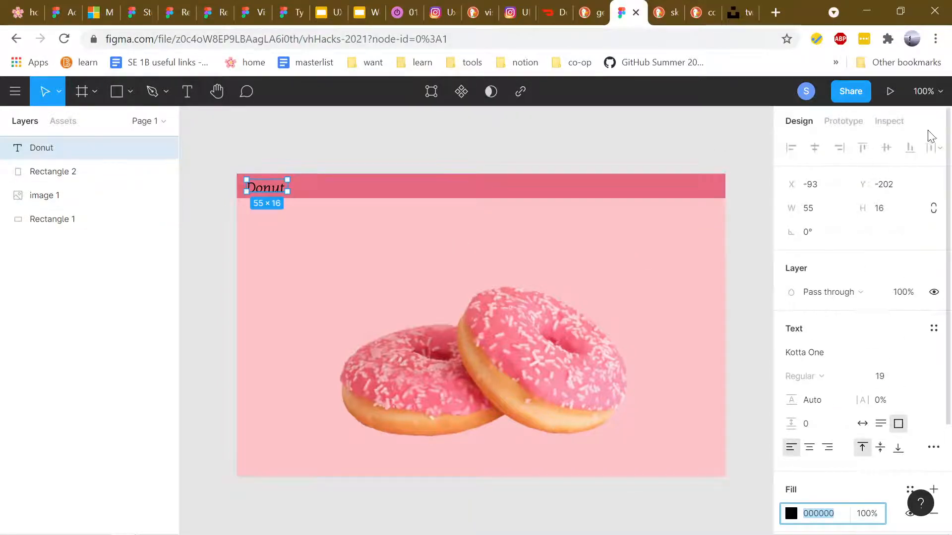
{"action": "left_click", "coordinate": [840, 123]}
{"action": "left_click", "coordinate": [799, 122]}
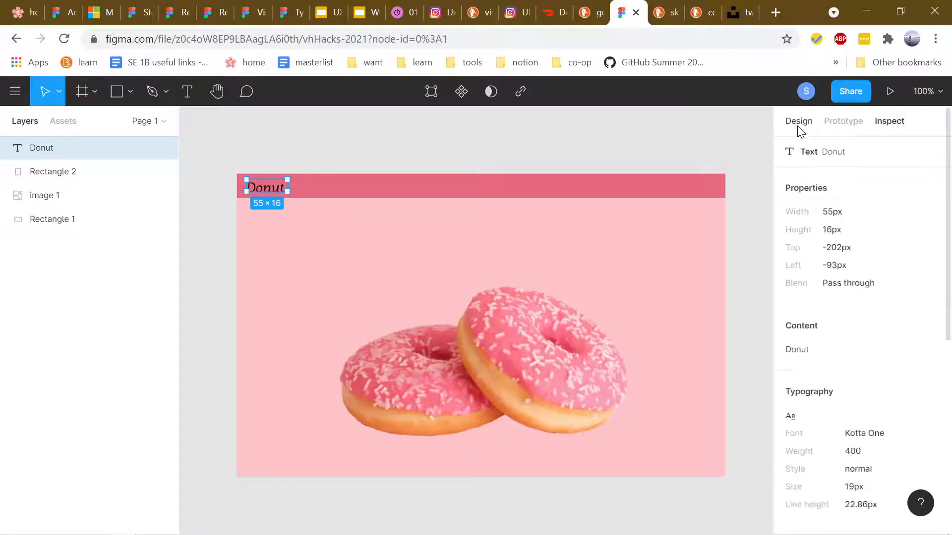
{"action": "scroll", "coordinate": [865, 315], "scroll_direction": "down", "scroll_amount": 4}
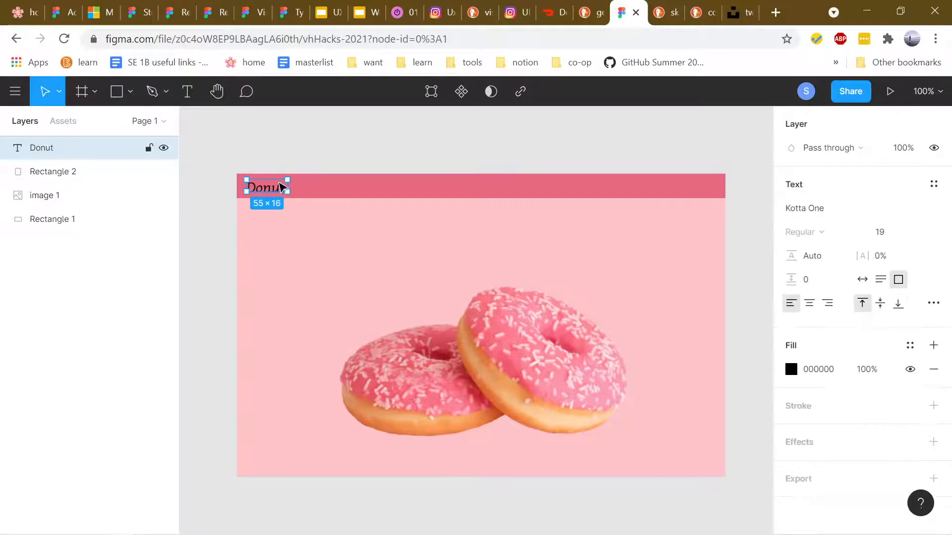
{"action": "left_click_drag", "start_coordinate": [276, 187], "coordinate": [270, 189]}
Change the Donut title's font to Julius Sans One
{"action": "scroll", "coordinate": [839, 384], "scroll_direction": "up", "scroll_amount": 4}
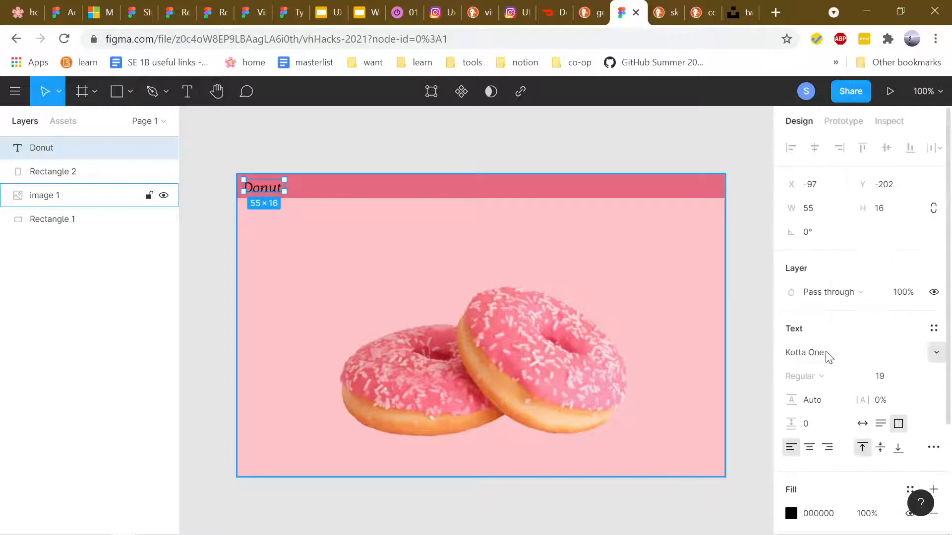
{"action": "left_click", "coordinate": [853, 355]}
{"action": "left_click", "coordinate": [928, 353]}
{"action": "scroll", "coordinate": [864, 319], "scroll_direction": "up", "scroll_amount": 10}
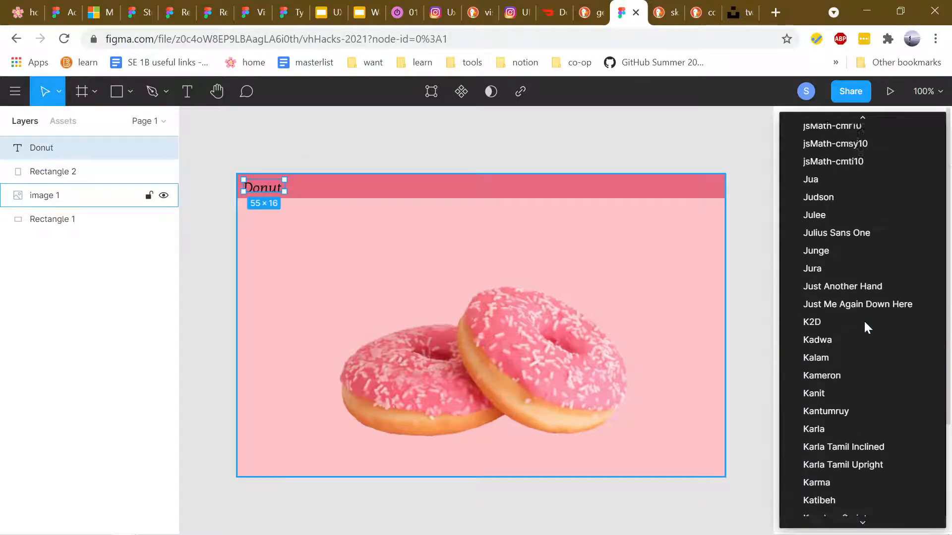
{"action": "left_click", "coordinate": [864, 286]}
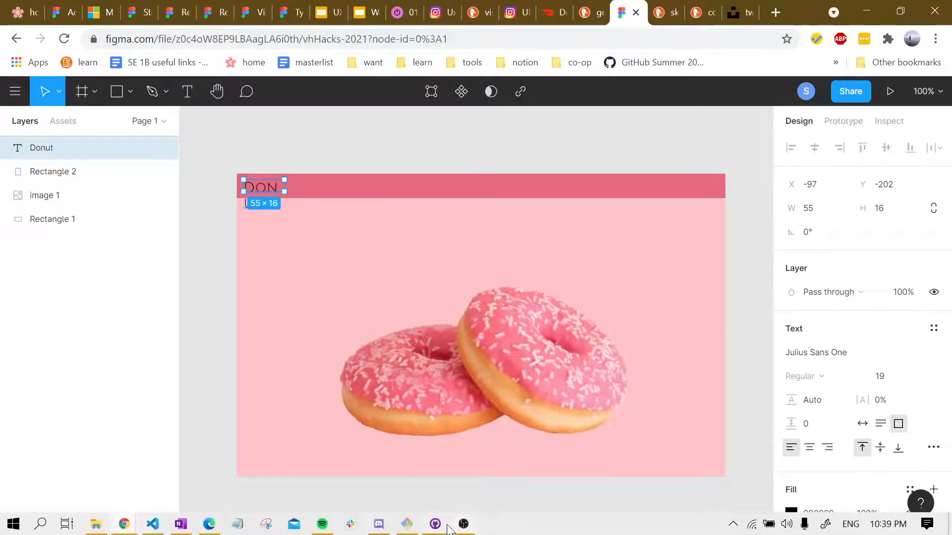
Switch to Discord, read the recent messages in the workshop-chat channel, and return to the Figma file
{"action": "left_click", "coordinate": [379, 531]}
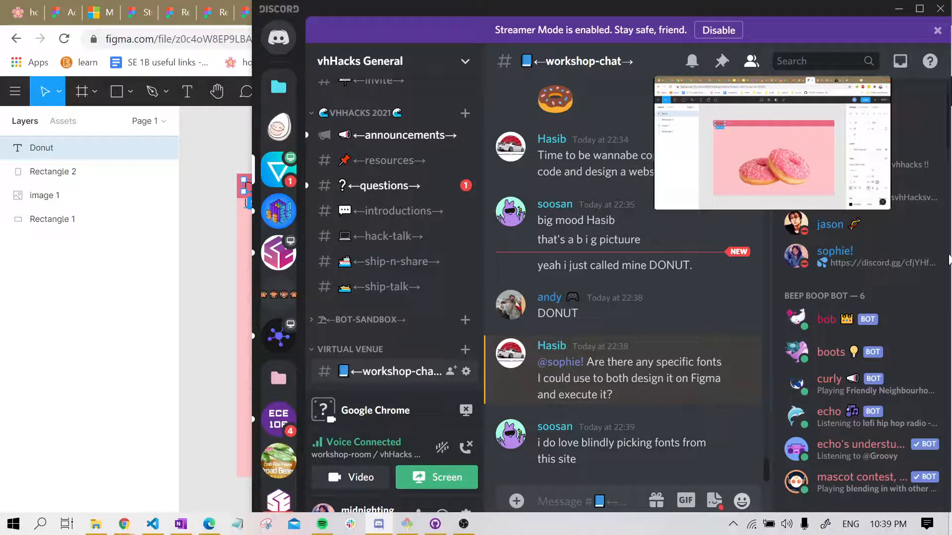
{"action": "scroll", "coordinate": [663, 408], "scroll_direction": "up", "scroll_amount": 5}
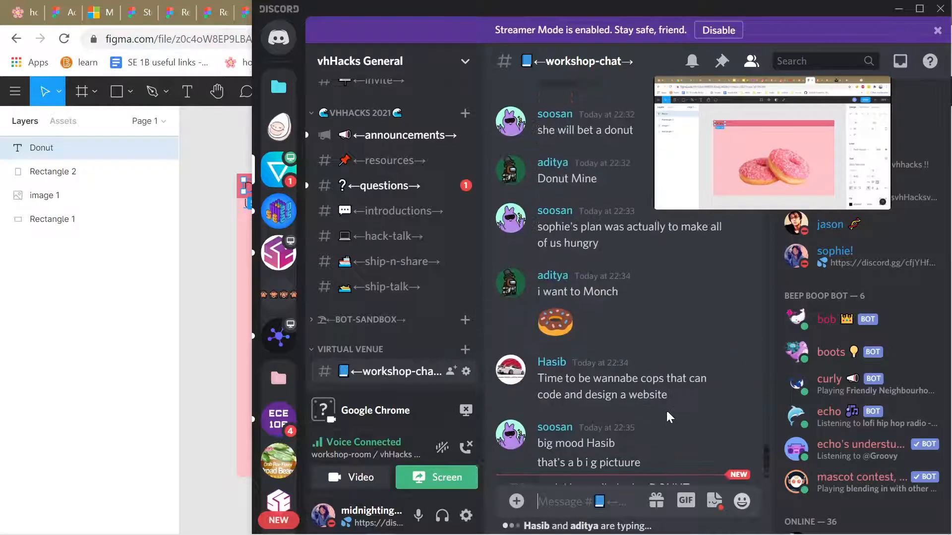
{"action": "scroll", "coordinate": [665, 409], "scroll_direction": "down", "scroll_amount": 5}
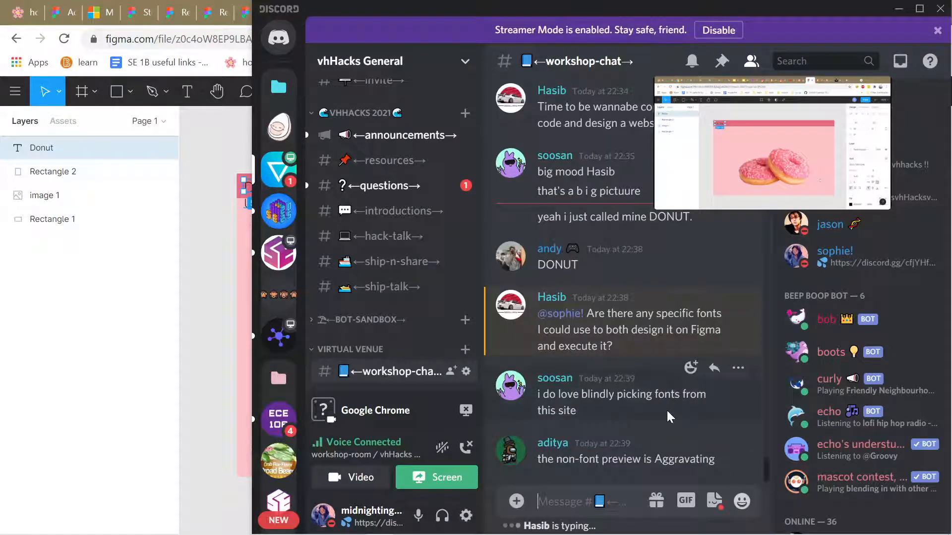
{"action": "scroll", "coordinate": [666, 409], "scroll_direction": "up", "scroll_amount": 3}
{"action": "scroll", "coordinate": [667, 409], "scroll_direction": "down", "scroll_amount": 3}
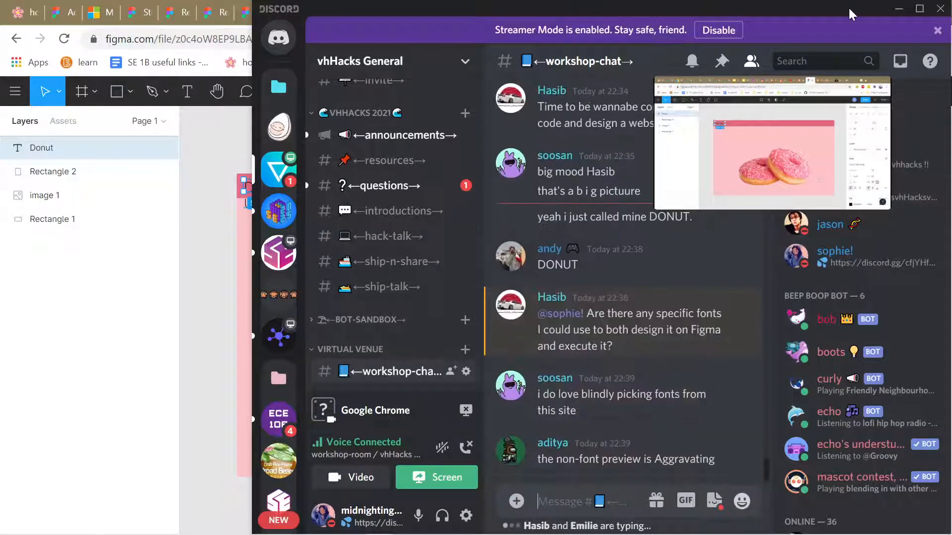
{"action": "mouse_move", "coordinate": [849, 7]}
{"action": "left_mouse_down"}
{"action": "mouse_move", "coordinate": [614, 67]}
{"action": "mouse_move", "coordinate": [776, 18]}
{"action": "mouse_move", "coordinate": [668, 7]}
{"action": "mouse_move", "coordinate": [812, 6]}
{"action": "mouse_move", "coordinate": [824, 17]}
{"action": "mouse_move", "coordinate": [850, 7]}
{"action": "left_mouse_up"}
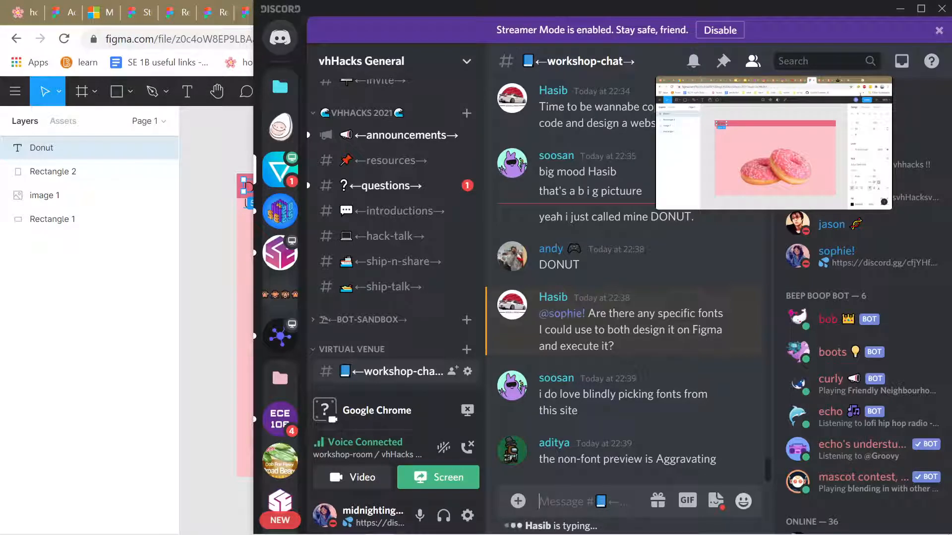
{"action": "scroll", "coordinate": [712, 413], "scroll_direction": "up", "scroll_amount": 5}
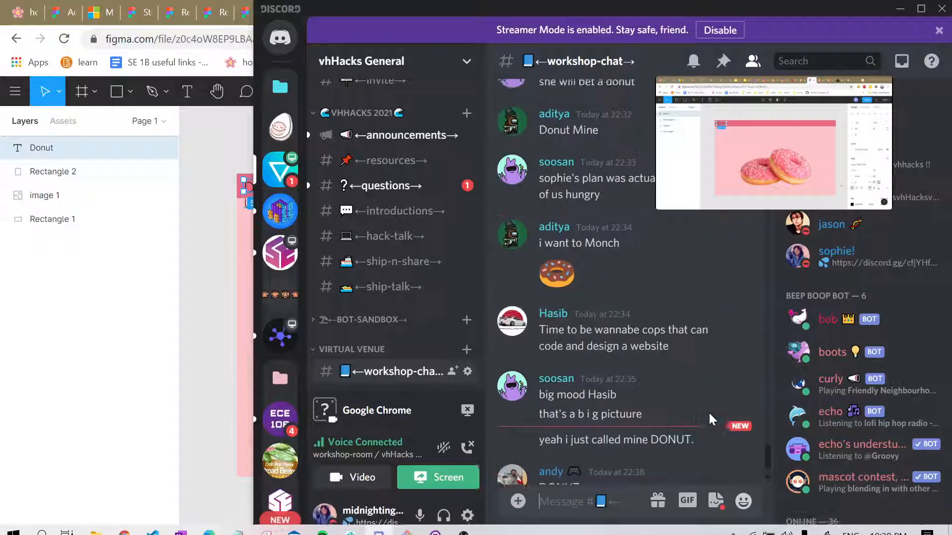
{"action": "scroll", "coordinate": [713, 413], "scroll_direction": "down", "scroll_amount": 4}
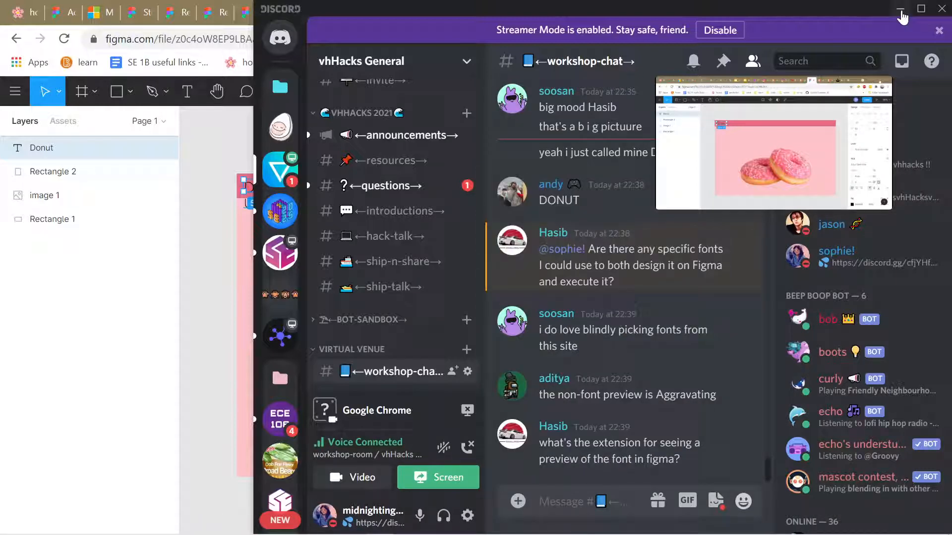
{"action": "left_click", "coordinate": [901, 14]}
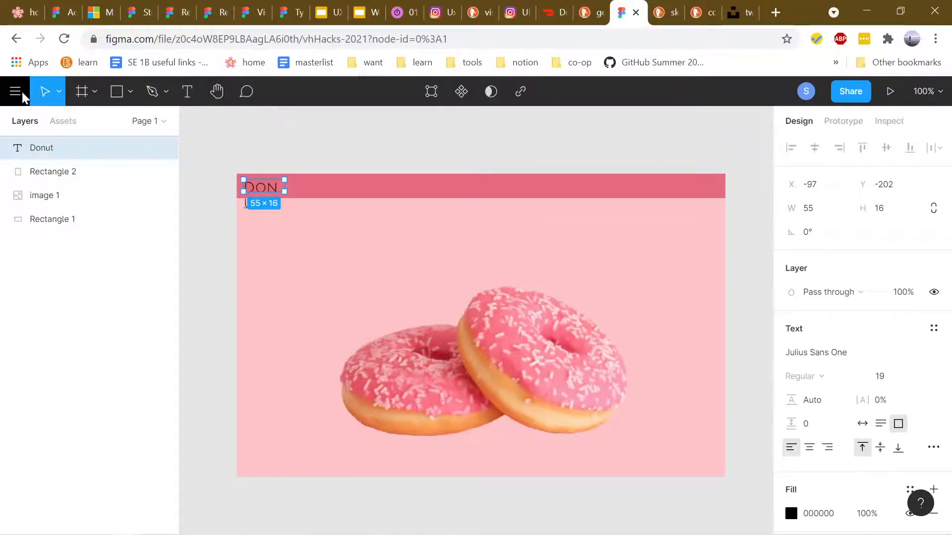
Change the Donut title's font to Josefin Sans
{"action": "left_click", "coordinate": [837, 355]}
{"action": "left_click", "coordinate": [936, 353]}
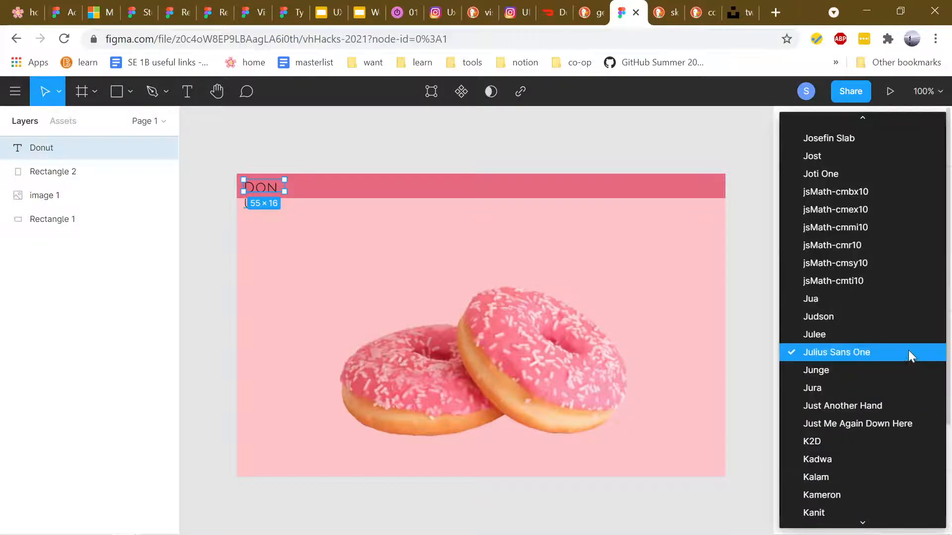
{"action": "scroll", "coordinate": [906, 355], "scroll_direction": "up", "scroll_amount": 6}
{"action": "scroll", "coordinate": [906, 355], "scroll_direction": "down", "scroll_amount": 1}
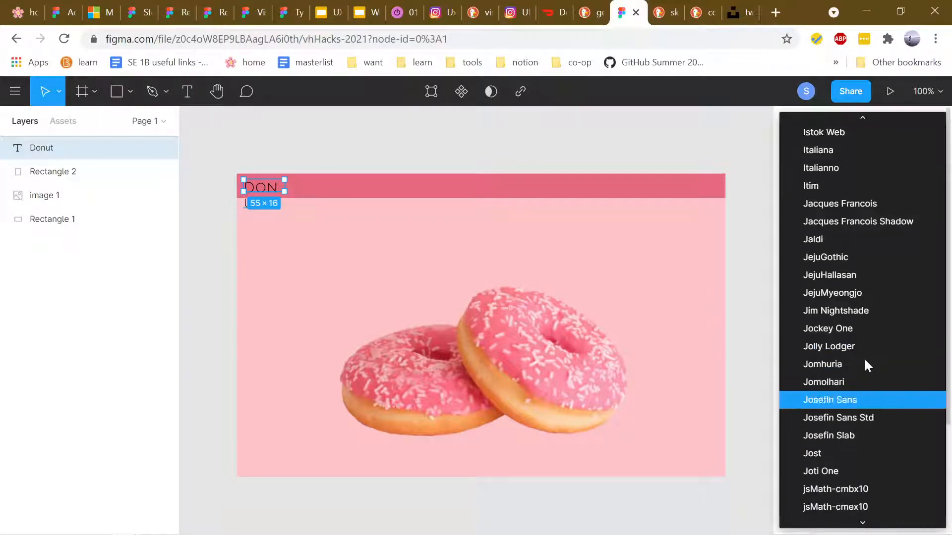
{"action": "left_click", "coordinate": [868, 396]}
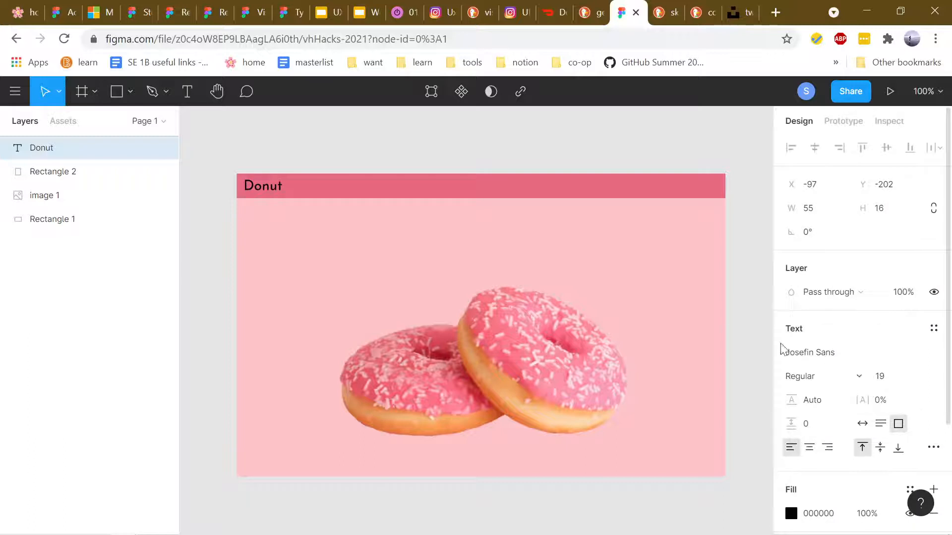
Add a period to the header title so it reads "Donut." and widen its text box to 65 × 17
{"action": "double_click", "coordinate": [258, 187]}
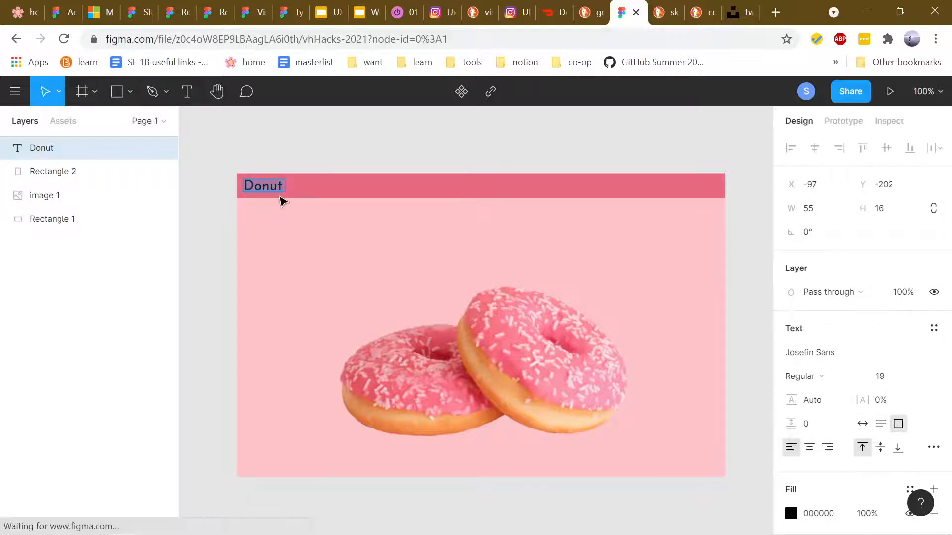
{"action": "key", "text": "Right"}
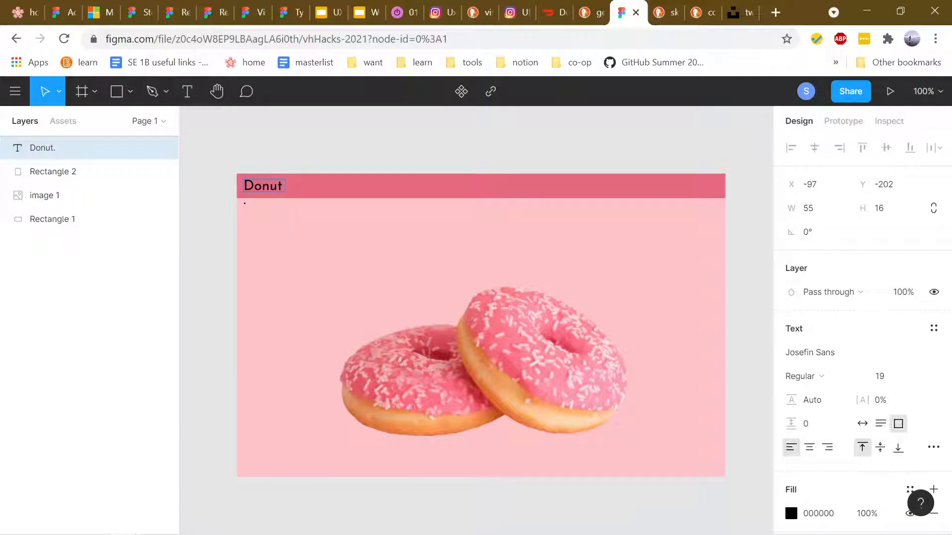
{"action": "key", "text": "Escape"}
{"action": "left_click_drag", "start_coordinate": [288, 192], "coordinate": [292, 194]}
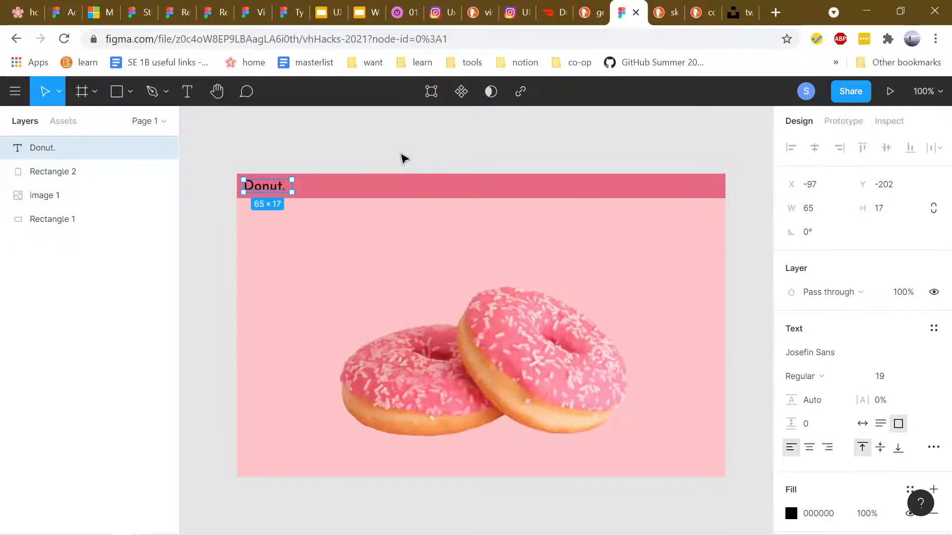
{"action": "left_click", "coordinate": [357, 170]}
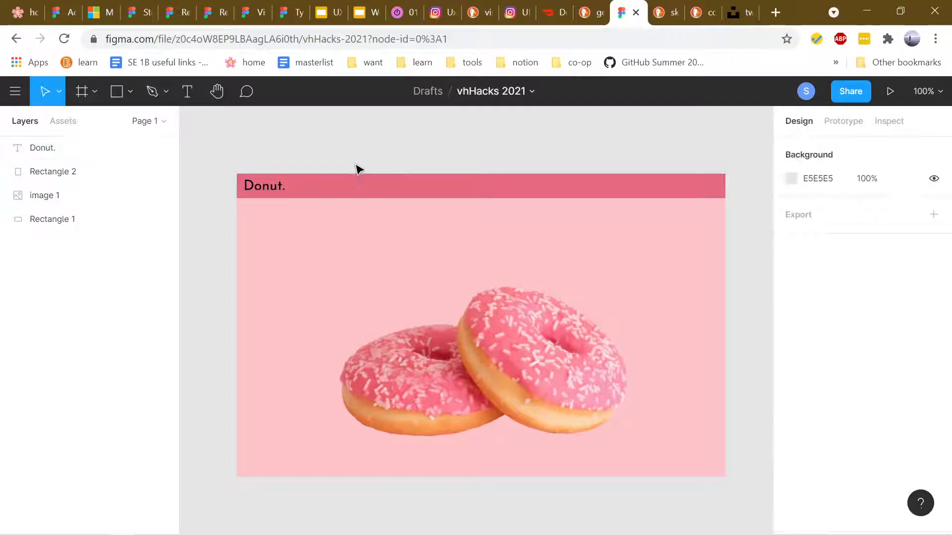
Change the Donut. title's fill color to off-white F5F5F5
{"action": "left_click", "coordinate": [268, 187]}
{"action": "scroll", "coordinate": [827, 383], "scroll_direction": "down", "scroll_amount": 3}
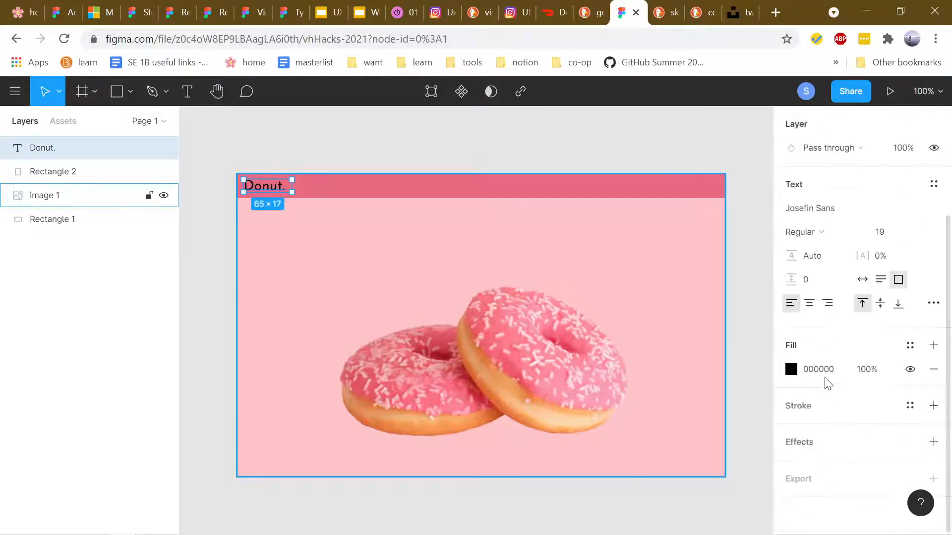
{"action": "left_click", "coordinate": [791, 370]}
{"action": "left_click", "coordinate": [595, 168]}
{"action": "left_click_drag", "start_coordinate": [596, 167], "coordinate": [596, 173]}
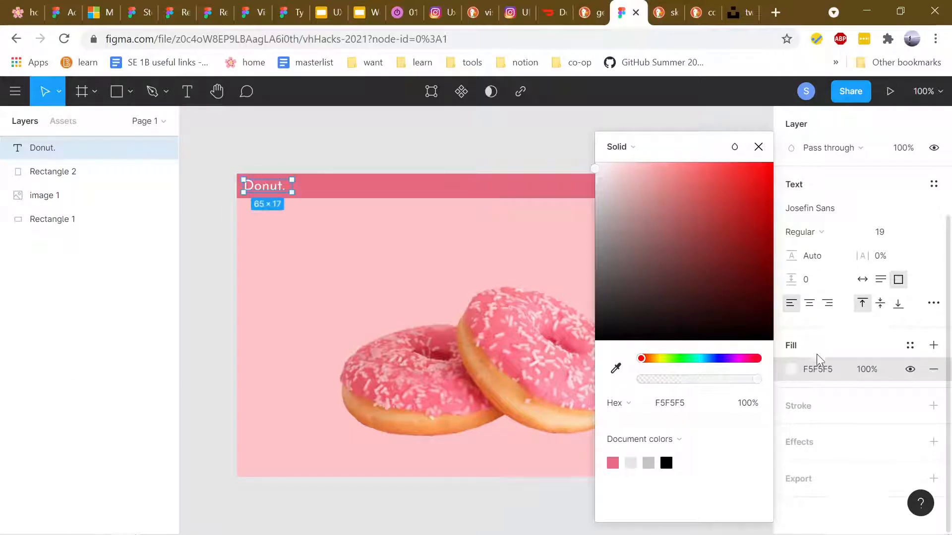
Try a black outside stroke of 1 and a drop shadow on the Donut. title
{"action": "left_click", "coordinate": [833, 349]}
{"action": "left_click", "coordinate": [833, 409]}
{"action": "scroll", "coordinate": [843, 404], "scroll_direction": "down", "scroll_amount": 2}
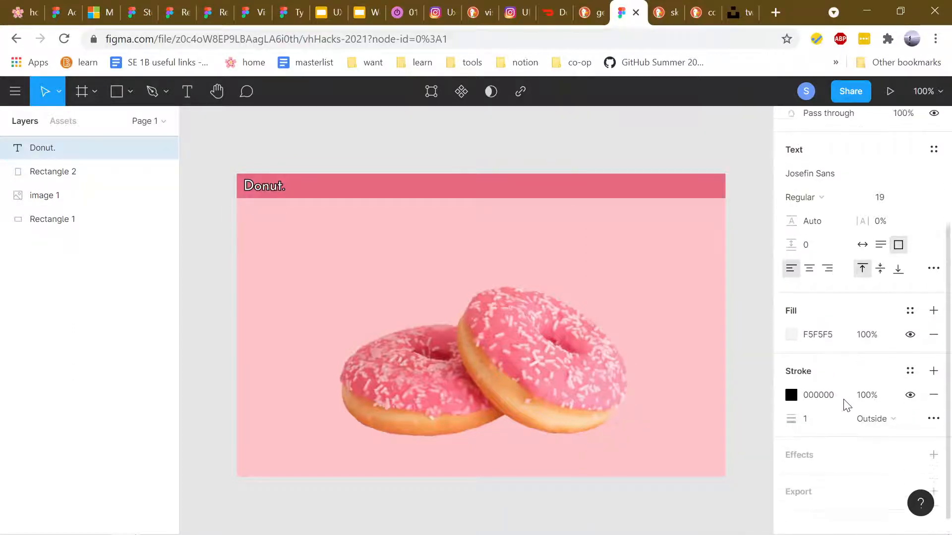
{"action": "left_click", "coordinate": [843, 442]}
{"action": "scroll", "coordinate": [844, 442], "scroll_direction": "down", "scroll_amount": 1}
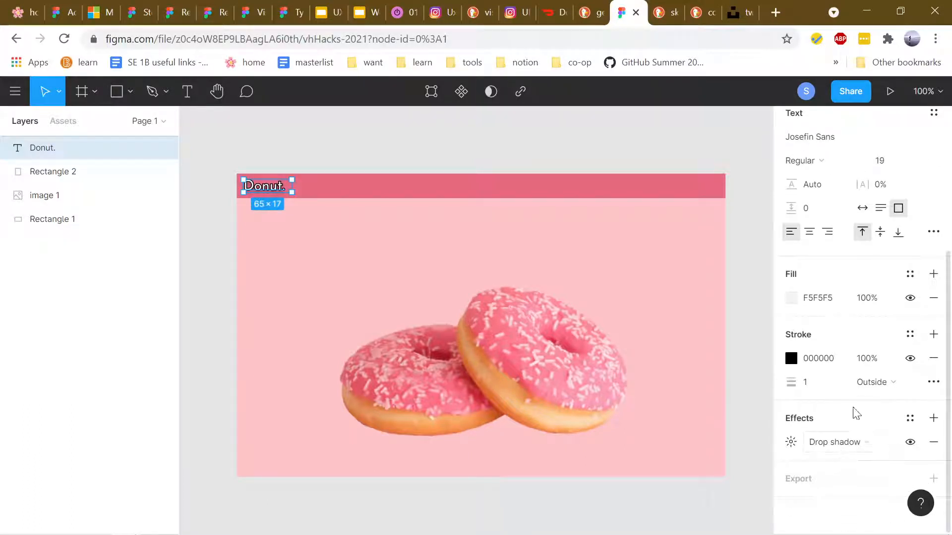
Remove the stroke and the drop shadow from the Donut. title, keeping its off-white fill
{"action": "left_click", "coordinate": [933, 362]}
{"action": "left_click", "coordinate": [932, 367]}
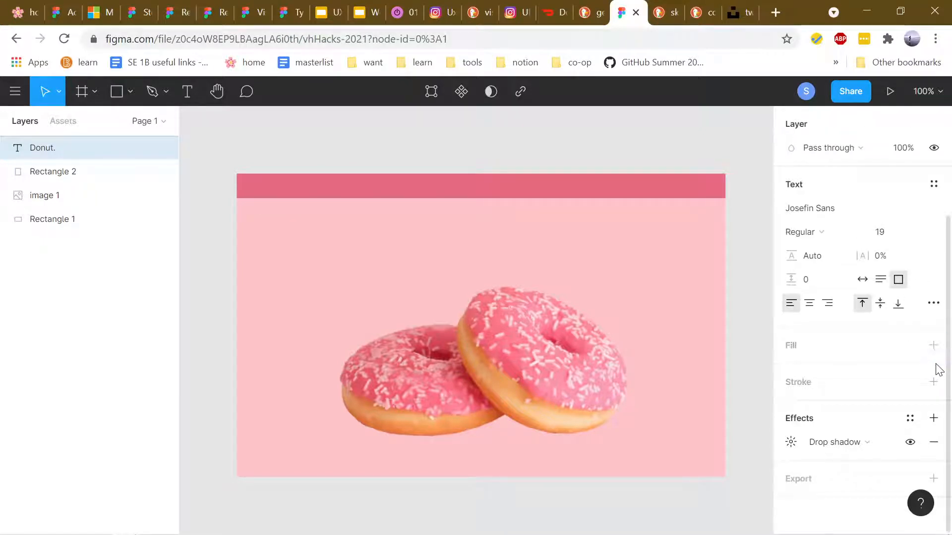
{"action": "key", "text": "ctrl+z"}
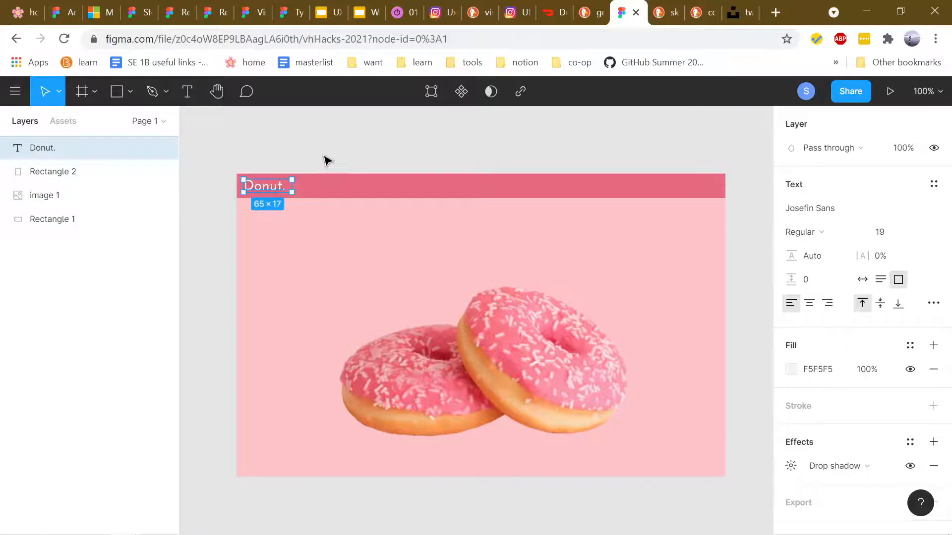
{"action": "scroll", "coordinate": [892, 431], "scroll_direction": "down", "scroll_amount": 1}
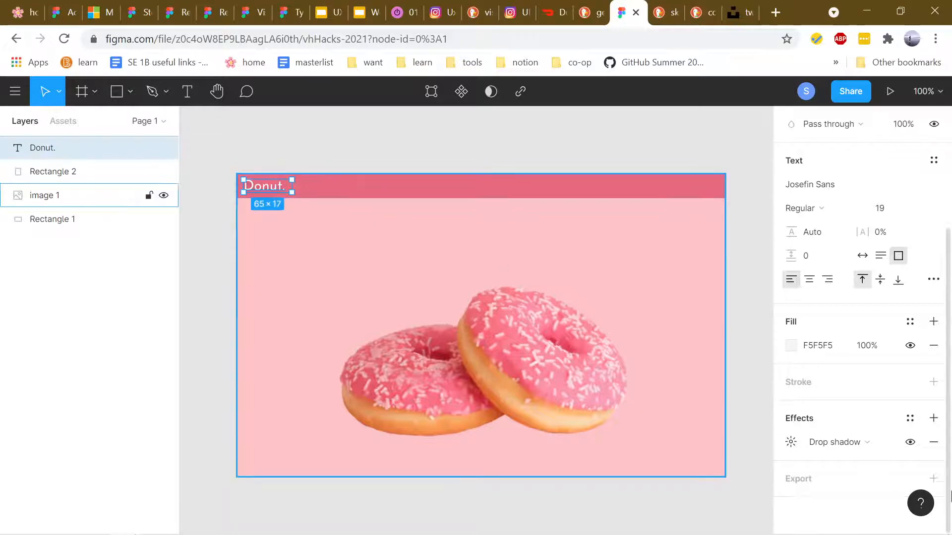
{"action": "left_click", "coordinate": [792, 443]}
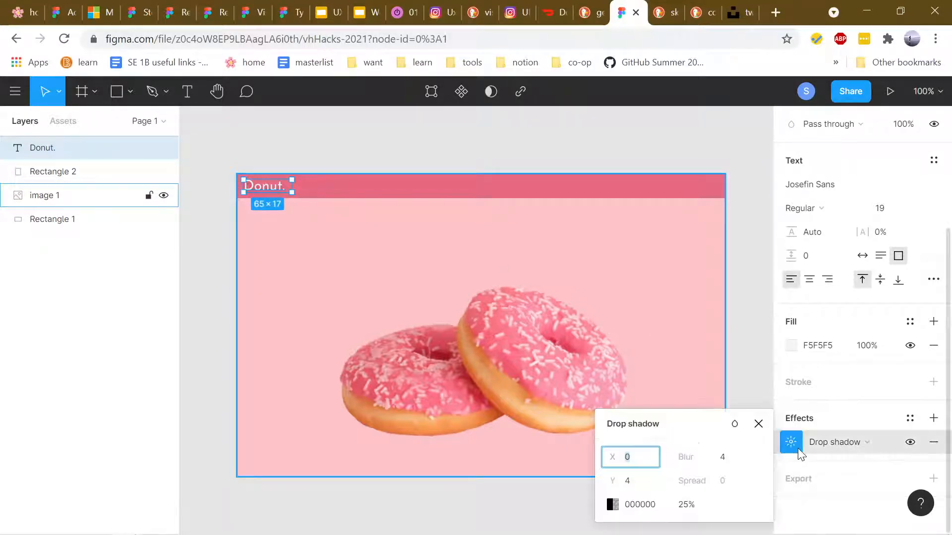
{"action": "left_click", "coordinate": [792, 443]}
{"action": "left_click", "coordinate": [934, 442]}
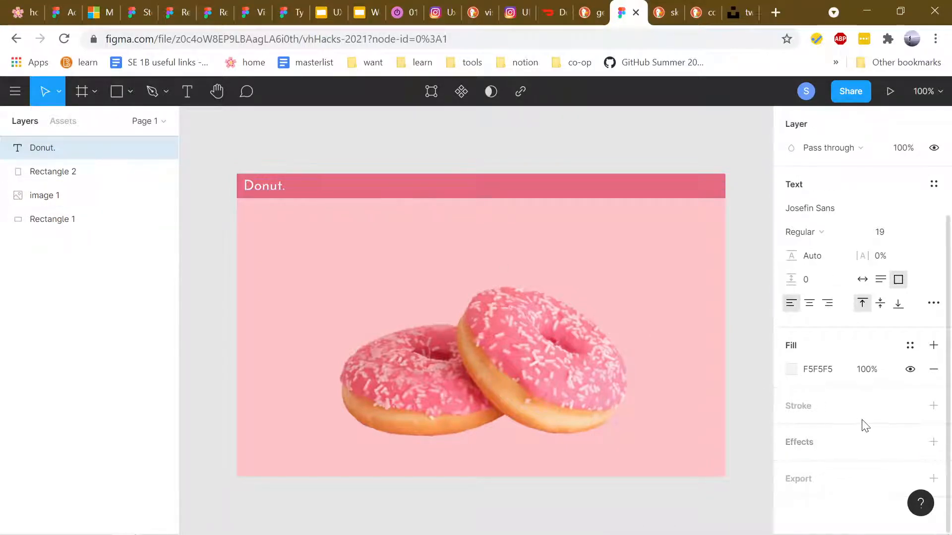
Set the Donut. title's font weight to Bold
{"action": "scroll", "coordinate": [876, 367], "scroll_direction": "up", "scroll_amount": 3}
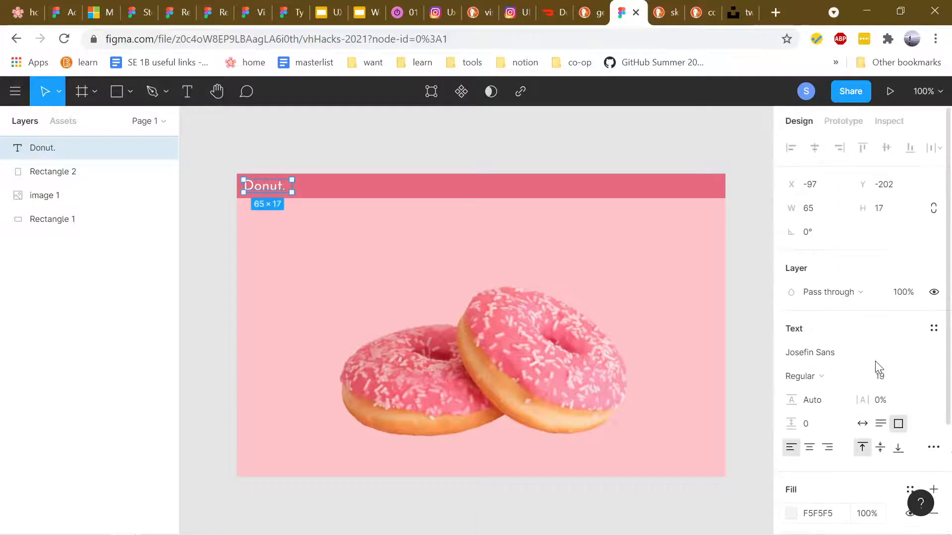
{"action": "left_click", "coordinate": [833, 377]}
{"action": "left_click", "coordinate": [827, 405]}
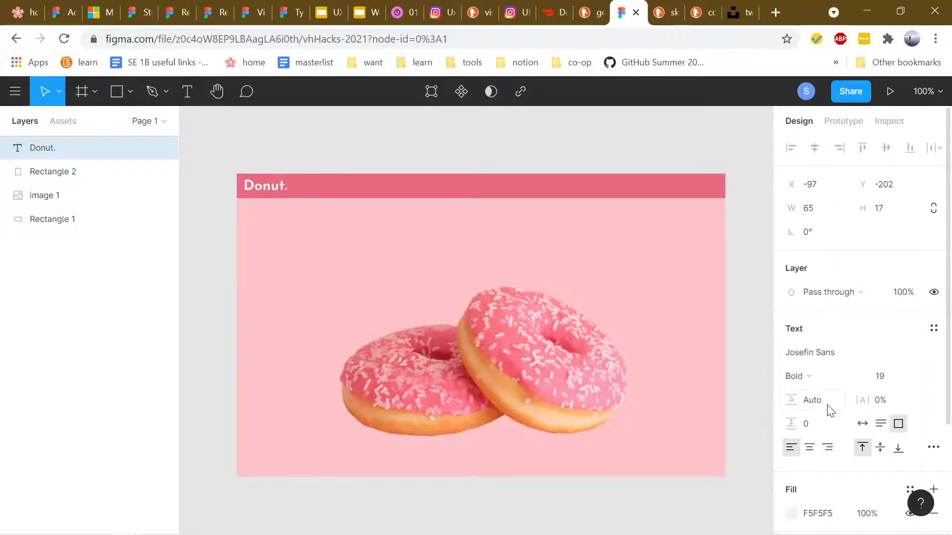
{"action": "left_click", "coordinate": [399, 147]}
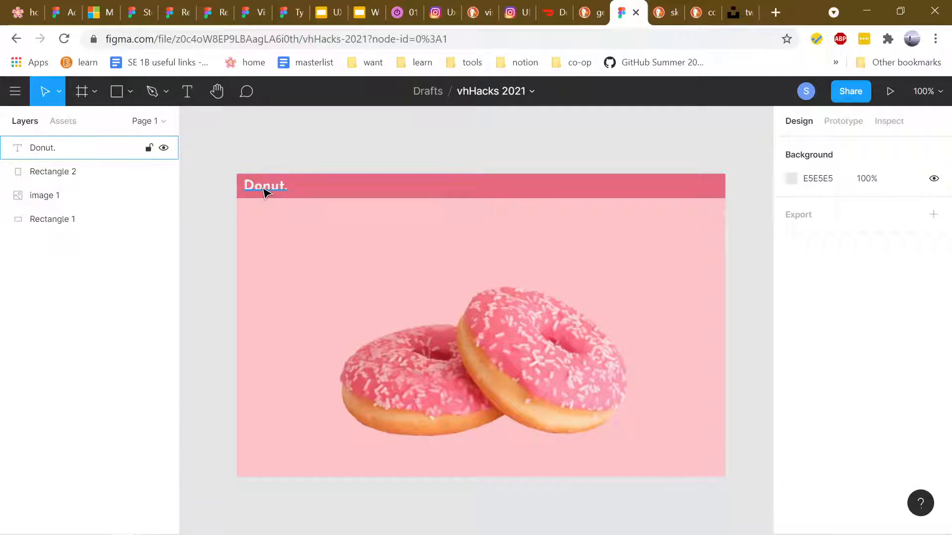
Duplicate the Donut. title to the header bar's right end at X 479, Y -202 and change the copy's text to "about."
{"action": "left_click_drag", "start_coordinate": [264, 191], "coordinate": [697, 198]}
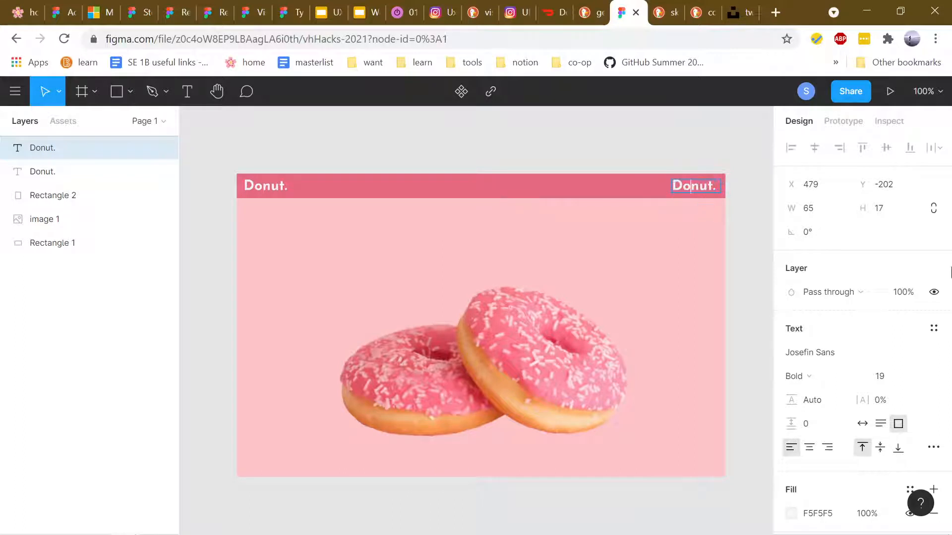
{"action": "key", "text": "Return"}
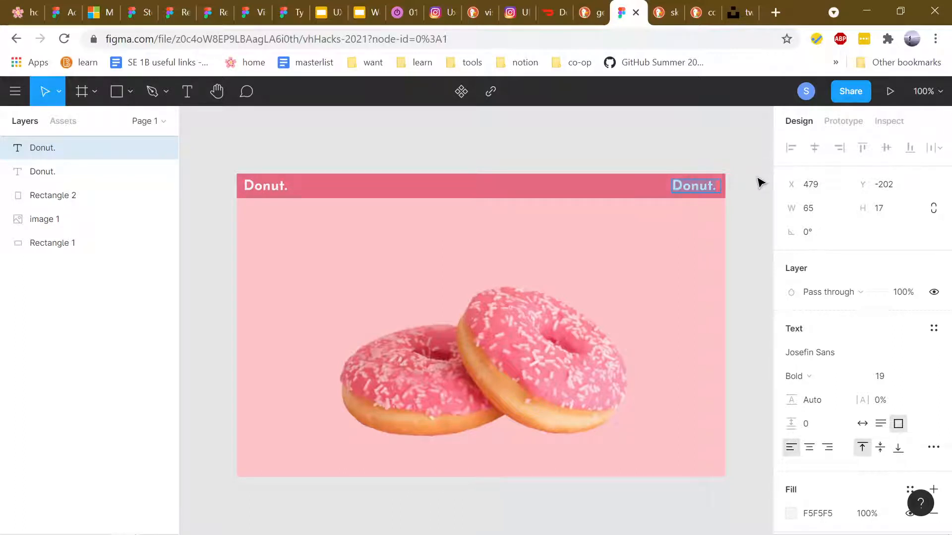
{"action": "type", "text": "about"}
Set the "about." label's font size to 16 and its weight to SemiBold
{"action": "key", "text": "ctrl+shift+comma"}
{"action": "key", "text": "ctrl+shift+comma"}
{"action": "key", "text": "ctrl+shift+comma"}
{"action": "key", "text": "ctrl+shift+comma"}
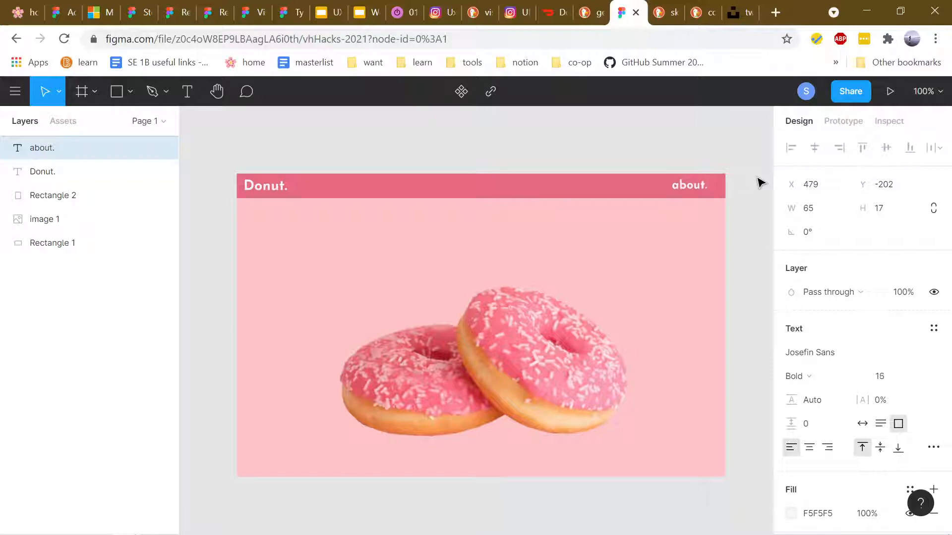
{"action": "key", "text": "ctrl+shift+period"}
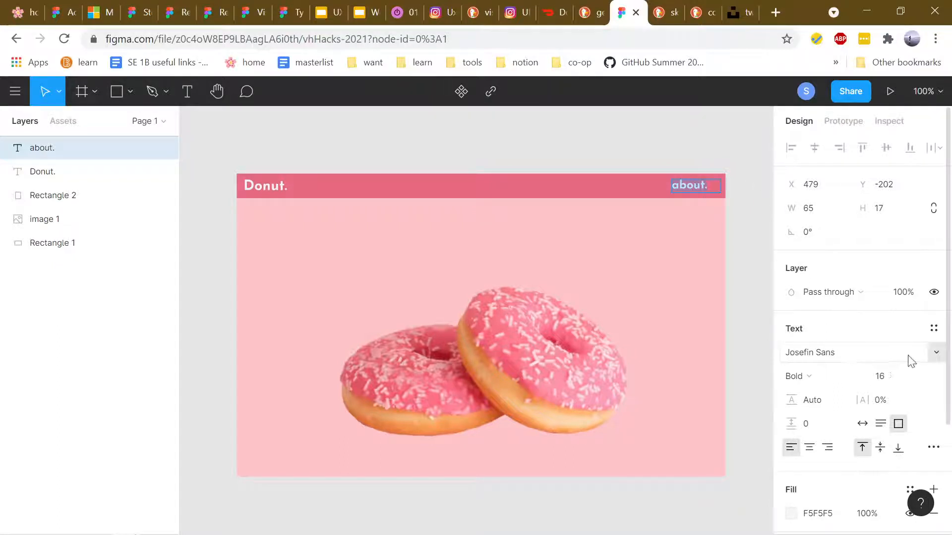
{"action": "left_click", "coordinate": [813, 378]}
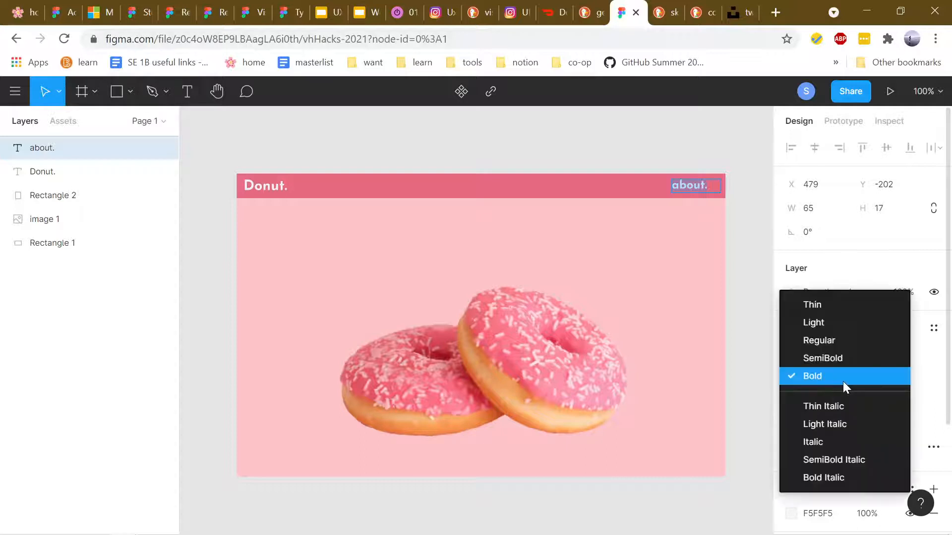
{"action": "left_click", "coordinate": [869, 360]}
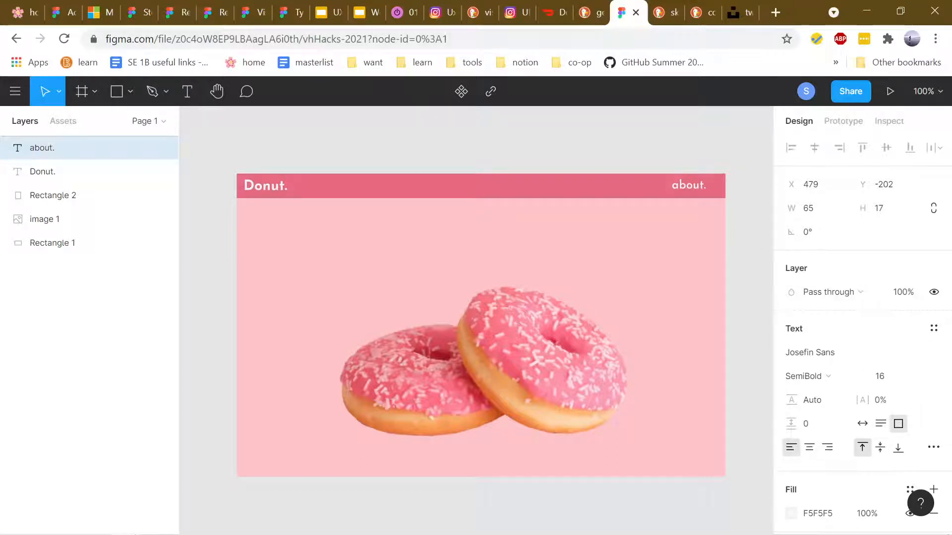
Move the "about." label leftward along the header bar, leaving room for more labels on its right
{"action": "key", "text": "Escape"}
{"action": "left_click_drag", "start_coordinate": [686, 188], "coordinate": [578, 184]}
{"action": "left_click", "coordinate": [598, 157]}
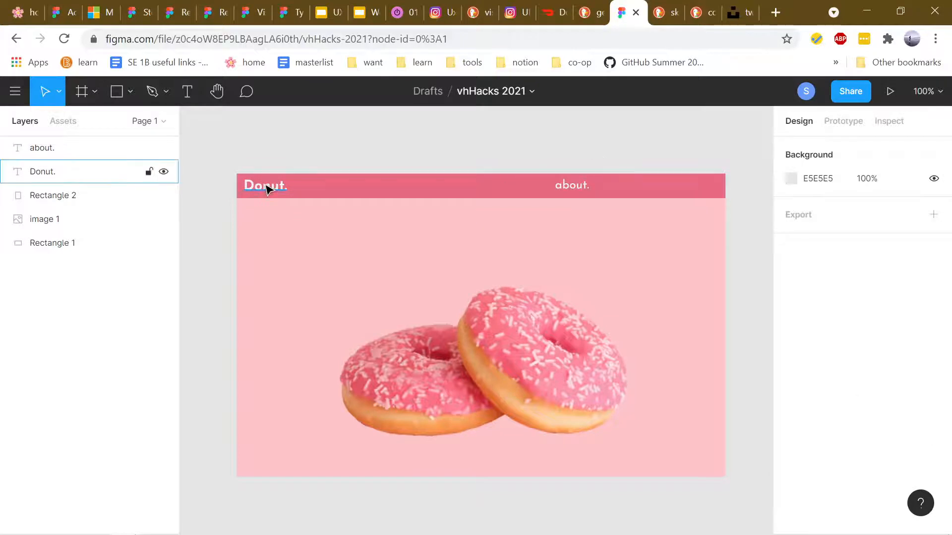
Place a copy of the Donut. title on the pink background above the donuts at X 142, Y -111
{"action": "left_click_drag", "start_coordinate": [270, 188], "coordinate": [402, 259]}
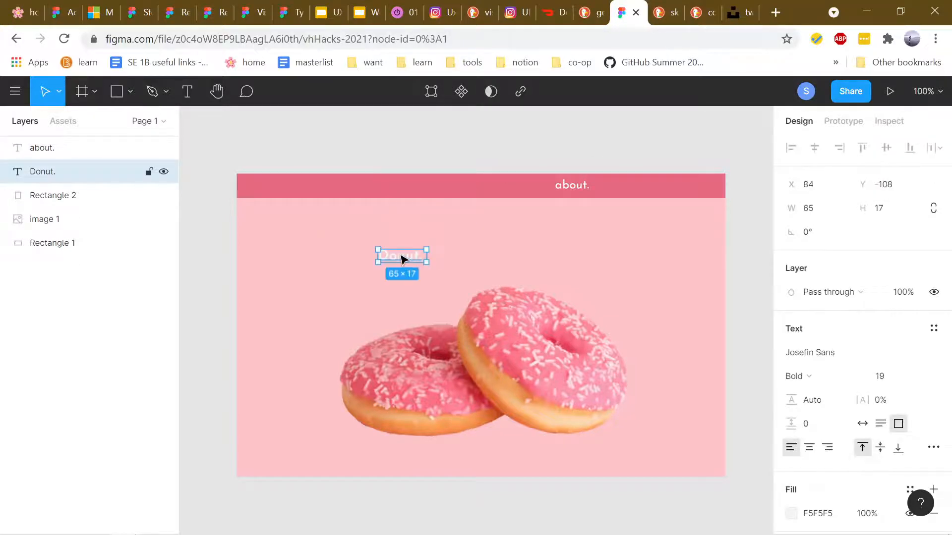
{"action": "key", "text": "ctrl+z"}
{"action": "left_click", "coordinate": [283, 196]}
{"action": "left_click_drag", "start_coordinate": [282, 195], "coordinate": [449, 258]}
Replace the copied title's text with "We've got the freshest donuts in the west."
{"action": "double_click", "coordinate": [449, 258]}
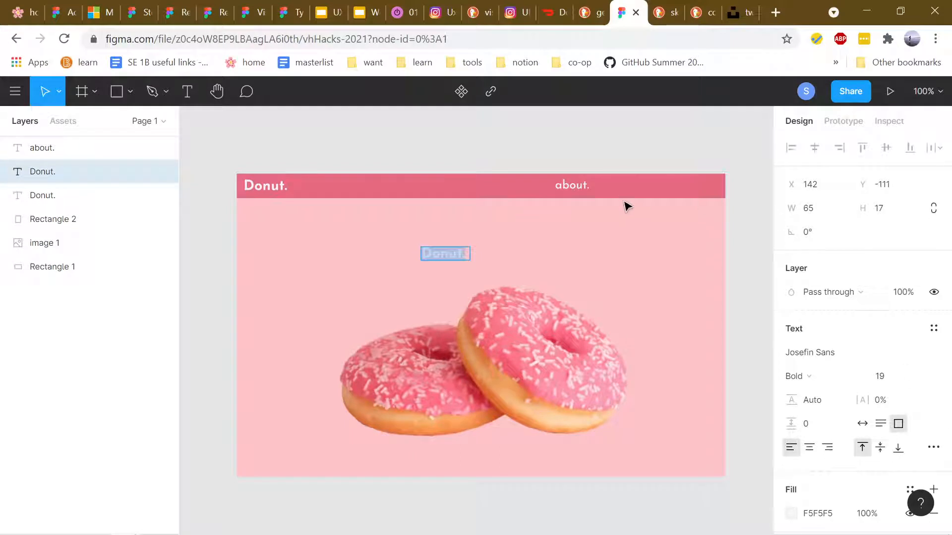
{"action": "type", "text": "We"}
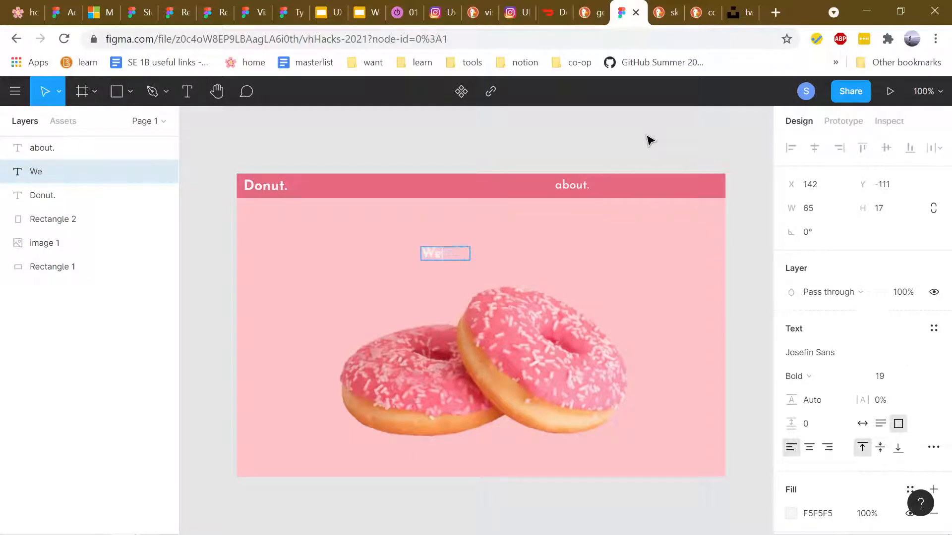
{"action": "type", "text": "'ve got th"}
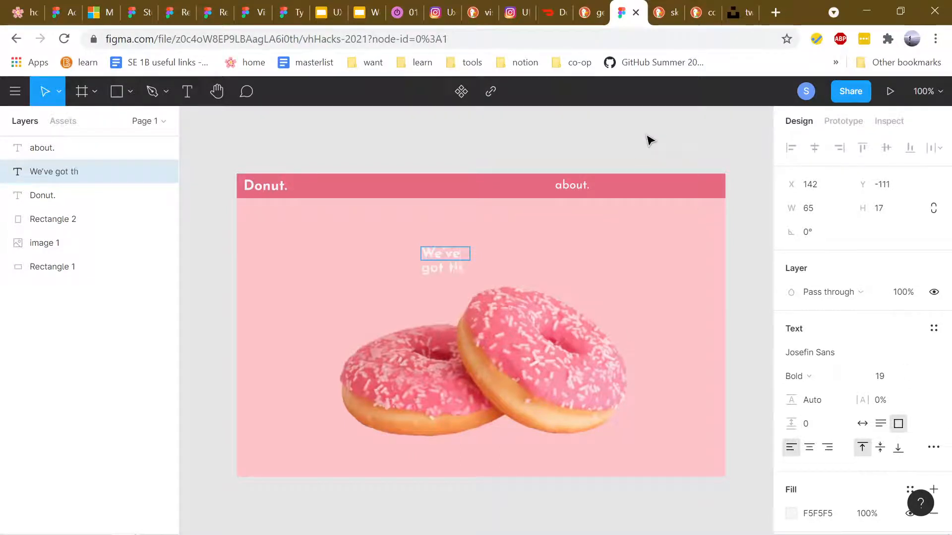
{"action": "type", "text": "e dresh"}
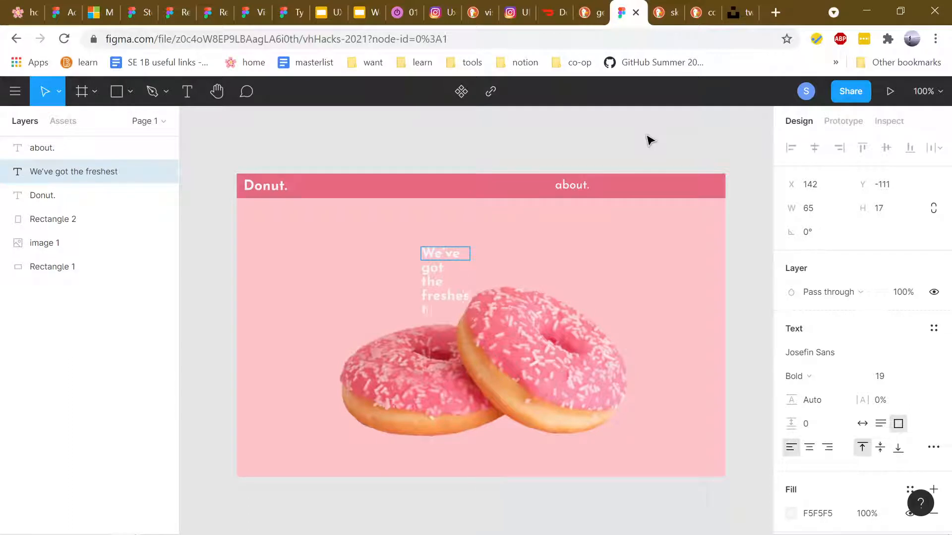
{"action": "type", "text": "est donuts in the west."}
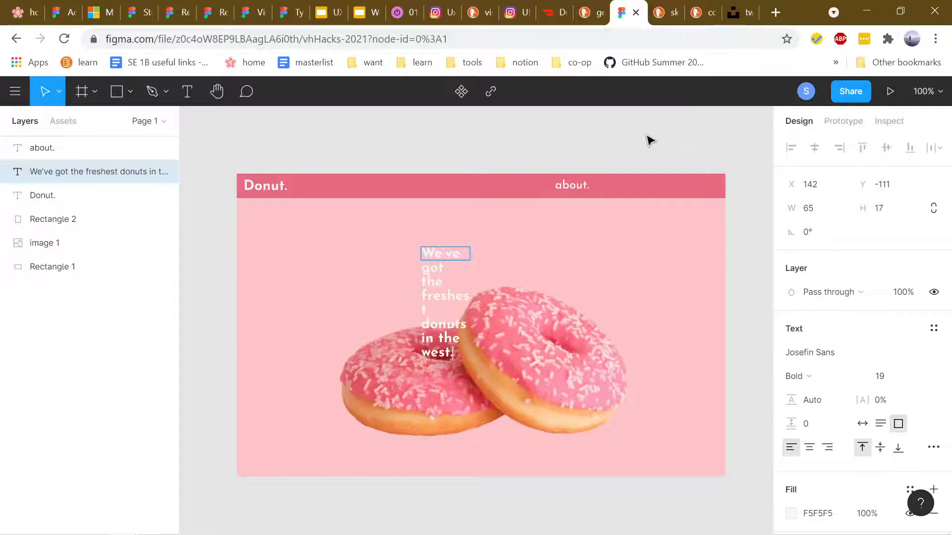
{"action": "key", "text": "Escape"}
Widen the tagline's text box to 272 and center-align its text
{"action": "left_click_drag", "start_coordinate": [470, 255], "coordinate": [622, 280]}
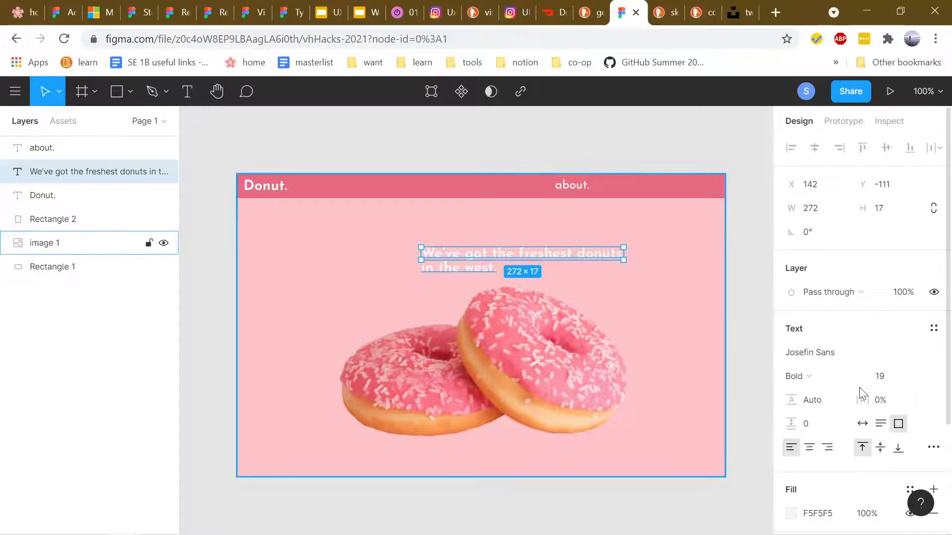
{"action": "scroll", "coordinate": [863, 394], "scroll_direction": "down", "scroll_amount": 2}
{"action": "left_click", "coordinate": [809, 373]}
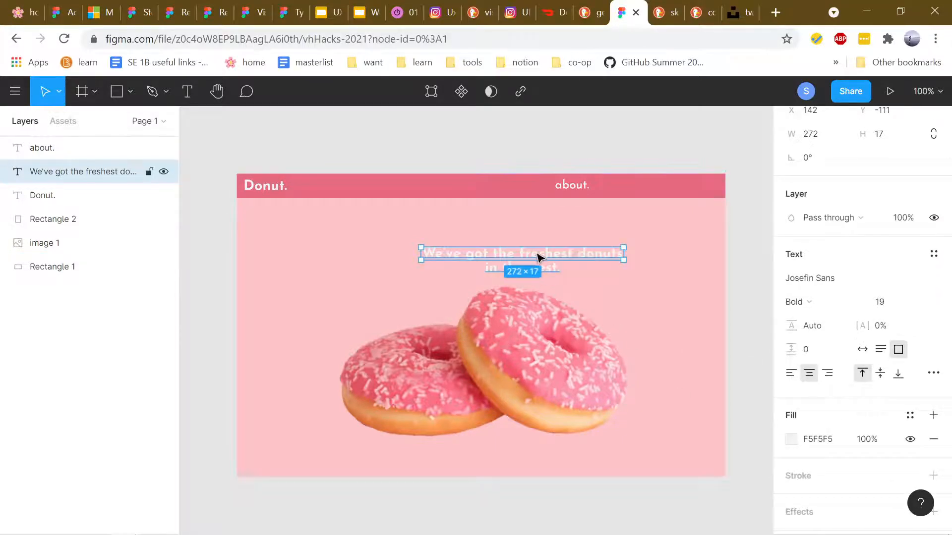
Move the tagline to X 27, Y -128 and enlarge its text box to 402 × 93
{"action": "left_click_drag", "start_coordinate": [539, 256], "coordinate": [454, 244]}
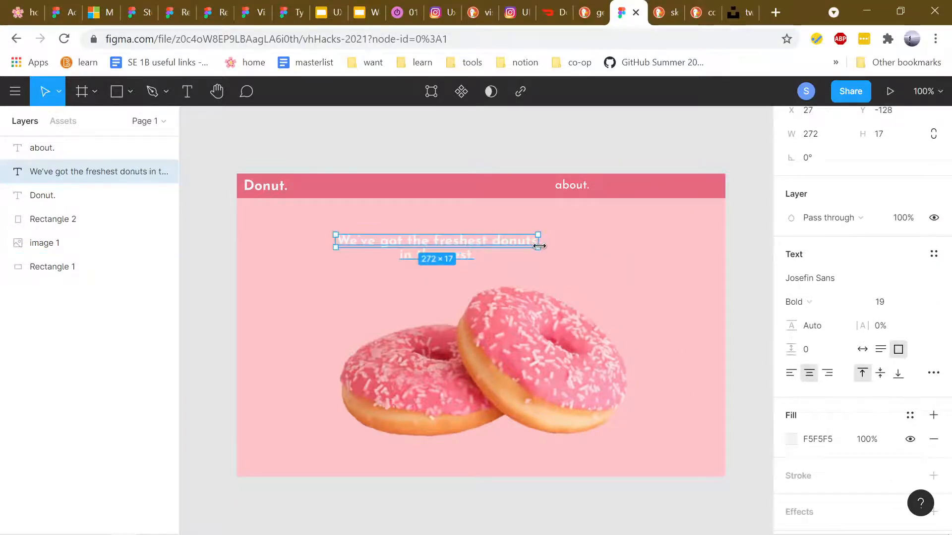
{"action": "left_click_drag", "start_coordinate": [540, 253], "coordinate": [635, 304]}
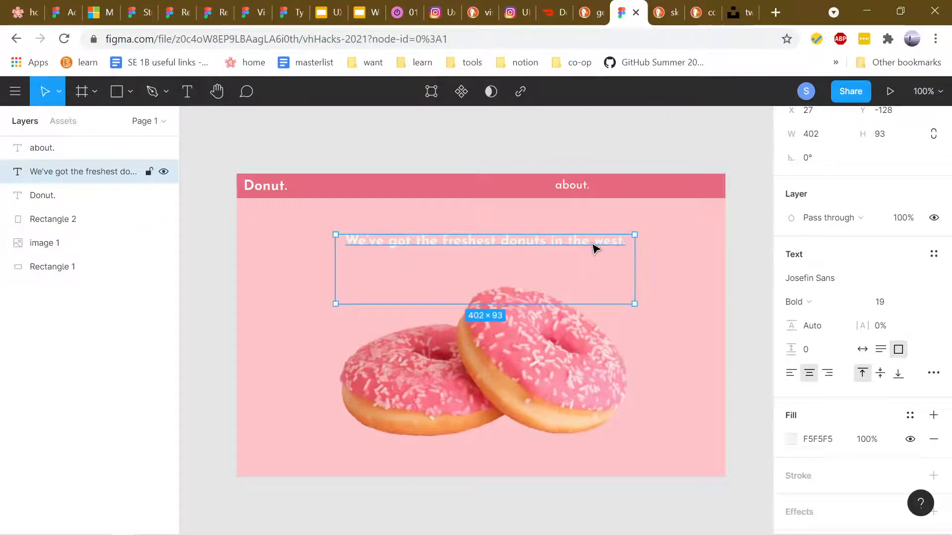
Recolor the tagline with the header bar's pink, E86A81, using the eyedropper
{"action": "key", "text": "i"}
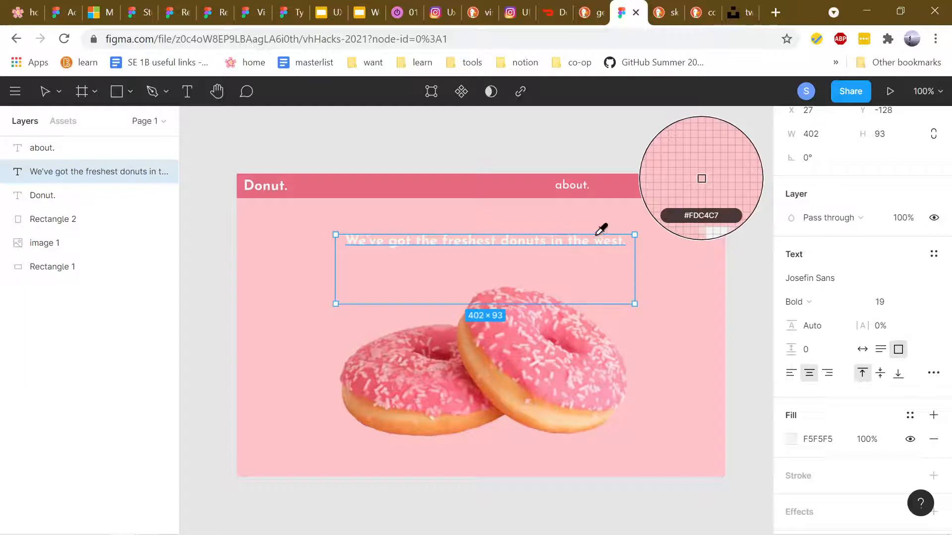
{"action": "left_click", "coordinate": [626, 190]}
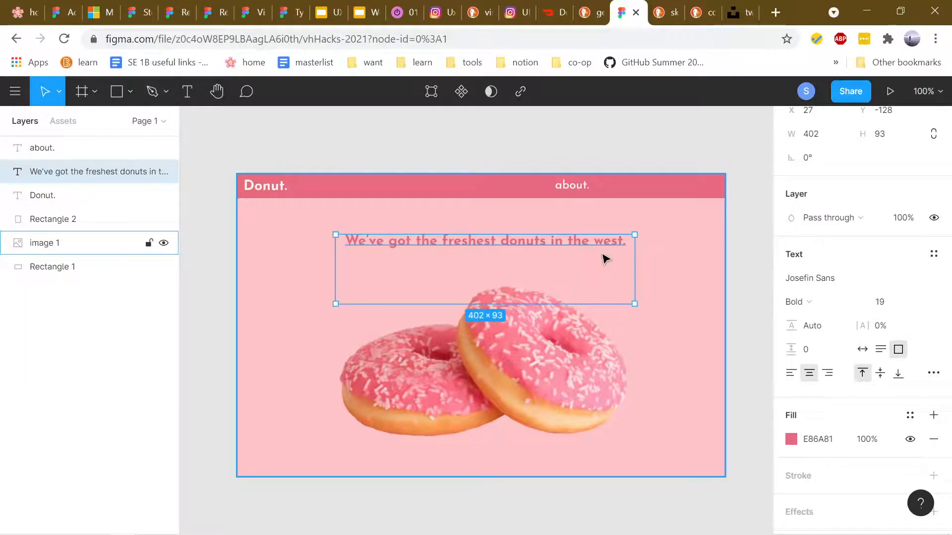
Increase the tagline's font size to 30
{"action": "key", "text": "ctrl+shift+period"}
{"action": "key", "text": "ctrl+shift+period"}
{"action": "key", "text": "ctrl+shift+period"}
{"action": "key", "text": "ctrl+shift+period"}
{"action": "key", "text": "ctrl+shift+period"}
{"action": "key", "text": "ctrl+shift+period"}
{"action": "key", "text": "ctrl+shift+period"}
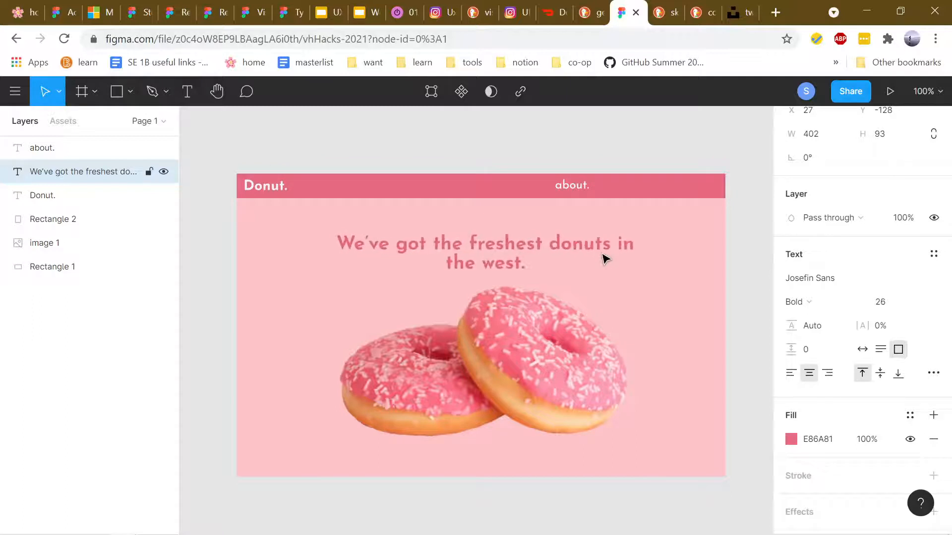
{"action": "key", "text": "ctrl+shift+period"}
{"action": "key", "text": "ctrl+shift+period"}
{"action": "key", "text": "ctrl+shift+period"}
{"action": "key", "text": "ctrl+shift+period"}
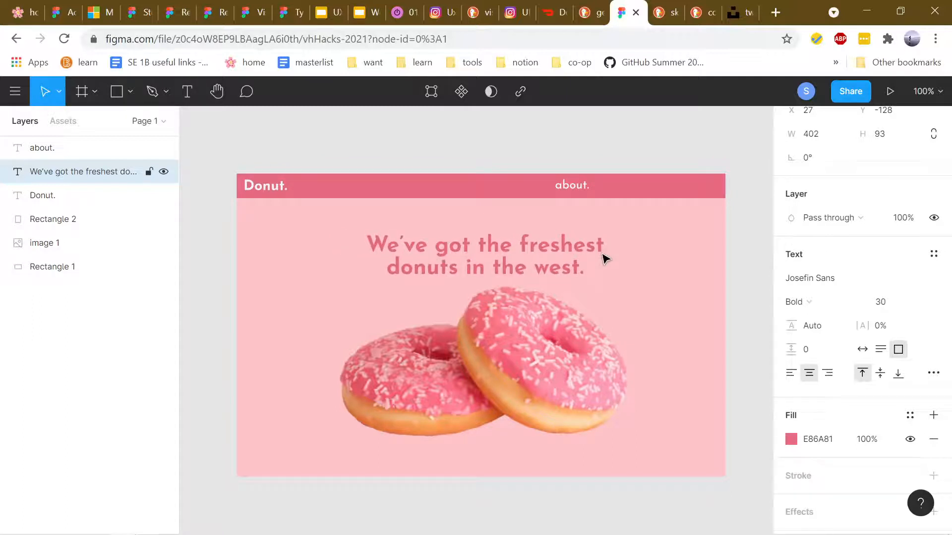
Try a drop shadow on the tagline and undo it
{"action": "scroll", "coordinate": [868, 446], "scroll_direction": "down", "scroll_amount": 2}
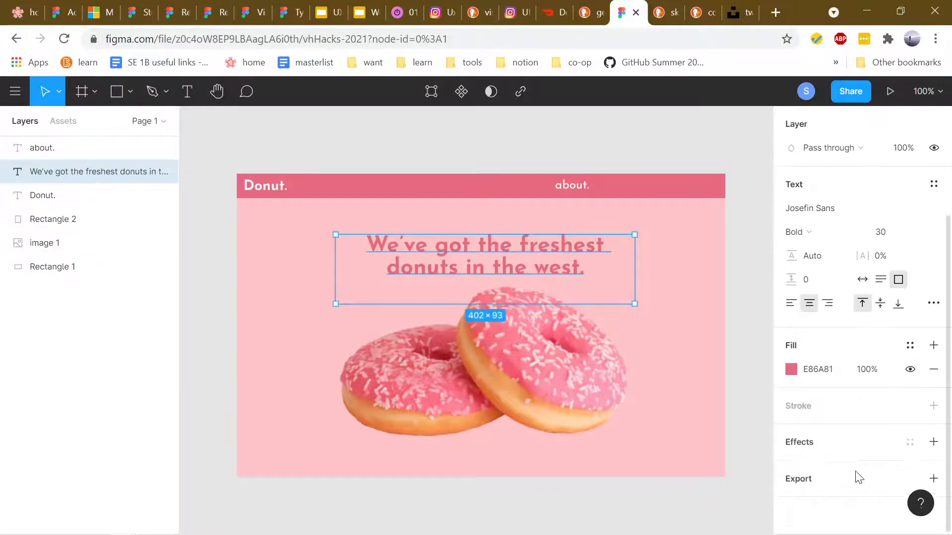
{"action": "left_click", "coordinate": [933, 442]}
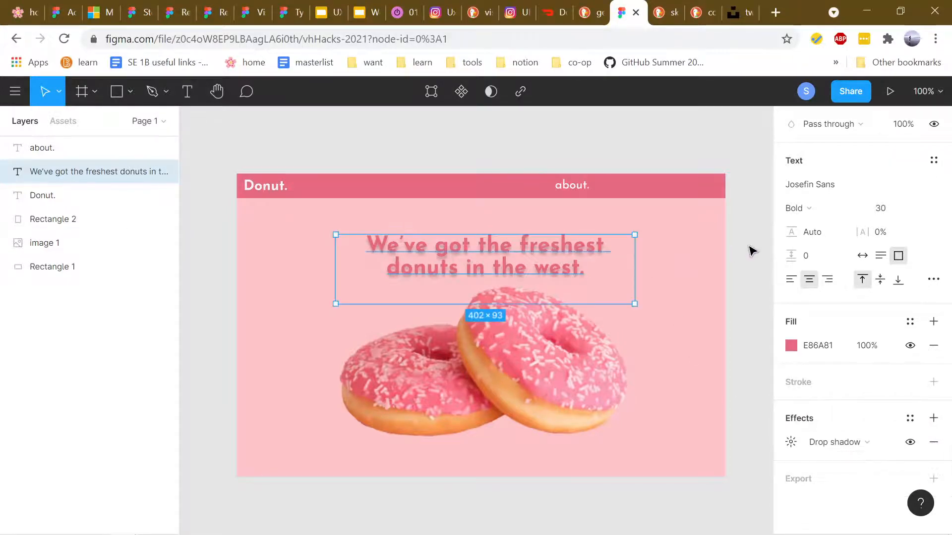
{"action": "key", "text": "ctrl+z"}
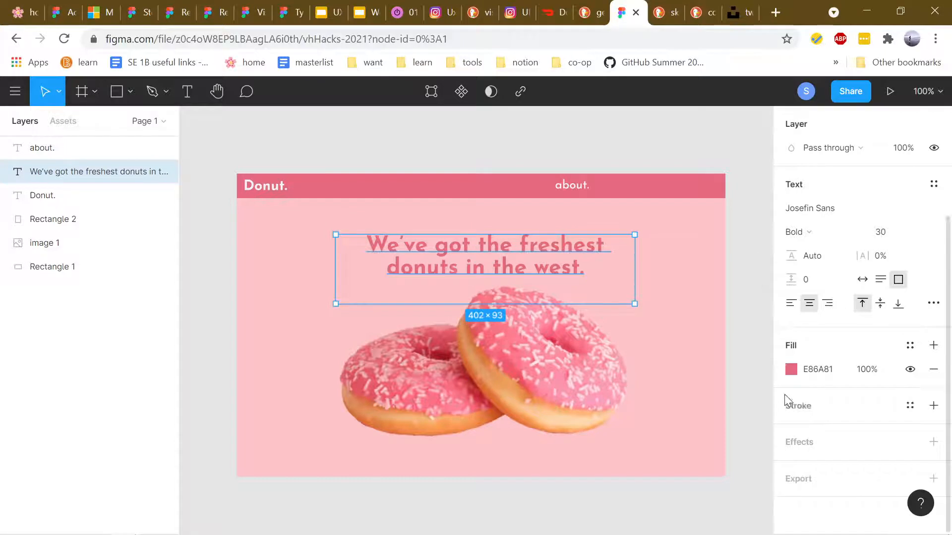
Darken the tagline's fill to BE4359 and move its text box up slightly
{"action": "left_click", "coordinate": [792, 369]}
{"action": "left_click_drag", "start_coordinate": [692, 178], "coordinate": [710, 213]}
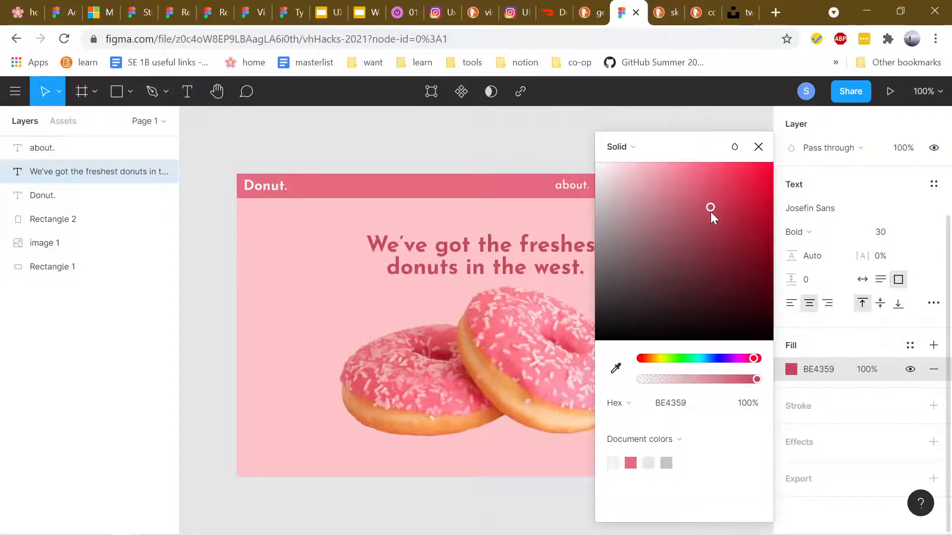
{"action": "left_click", "coordinate": [758, 146]}
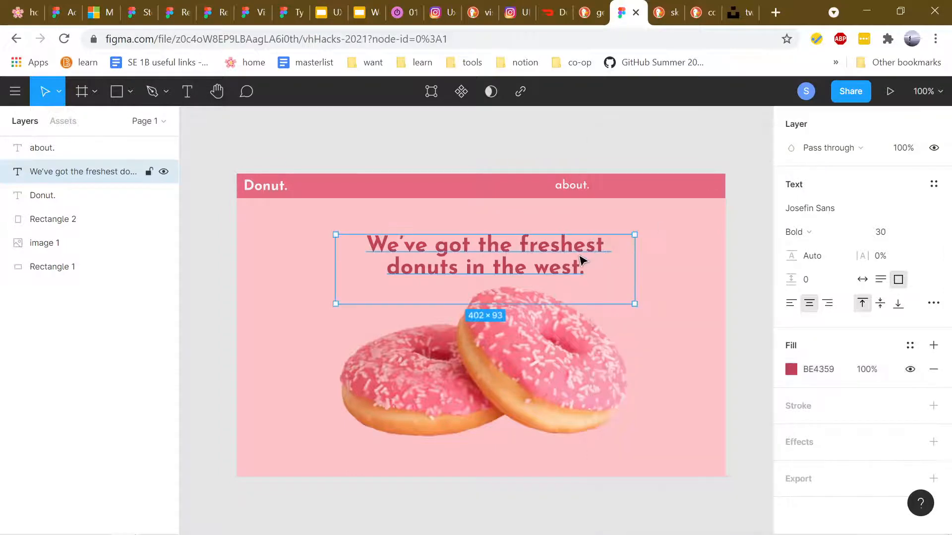
{"action": "left_click", "coordinate": [757, 299]}
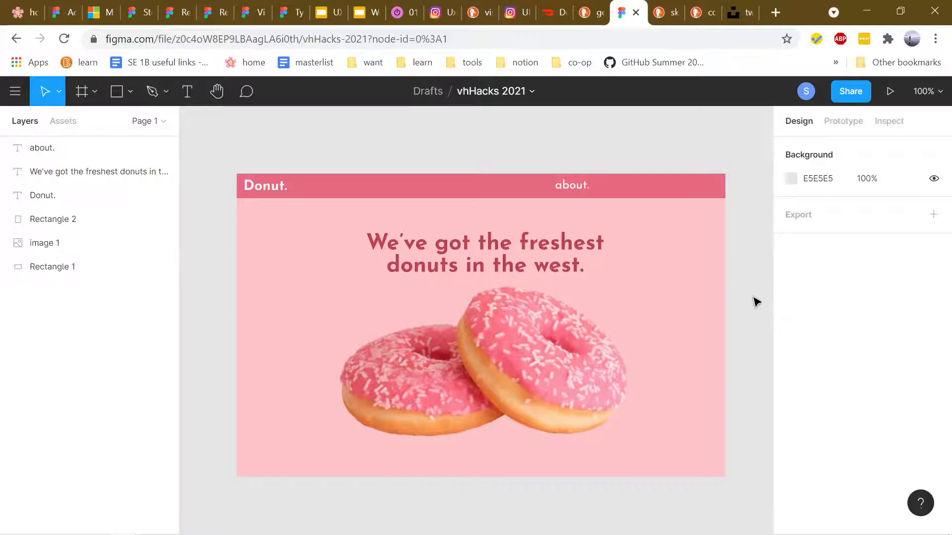
Nudge the about. label down slightly in the header bar to Y -201
{"action": "left_click", "coordinate": [570, 187]}
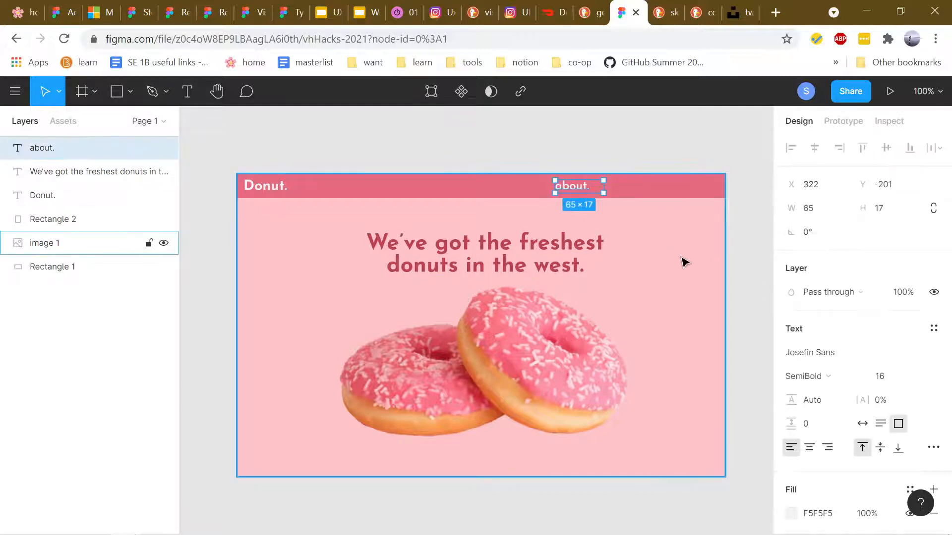
{"action": "left_click", "coordinate": [744, 291]}
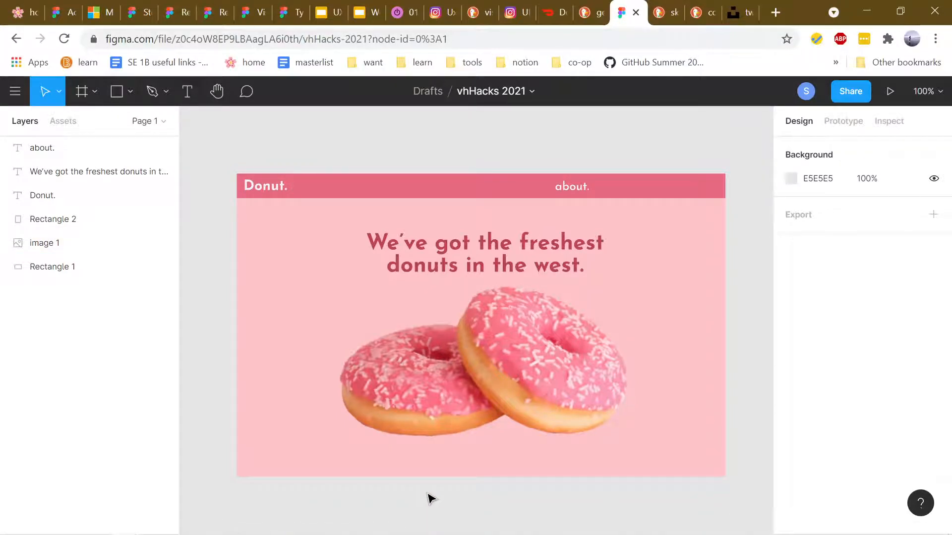
{"action": "left_click", "coordinate": [469, 435]}
{"action": "left_click", "coordinate": [712, 128]}
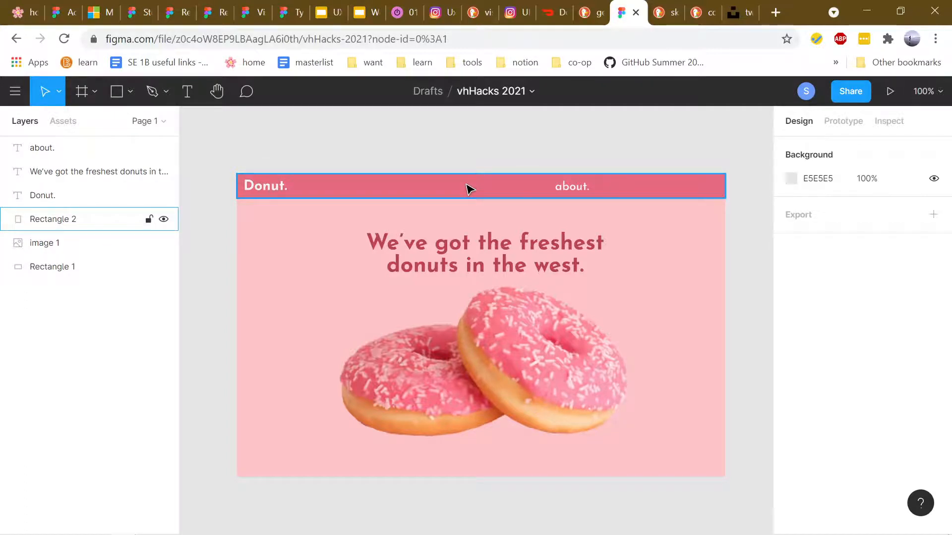
Duplicate the header bar over the donuts and resize the copy into a 133 × 41 button at X 156, Y 50
{"action": "left_click_drag", "start_coordinate": [471, 189], "coordinate": [468, 373]}
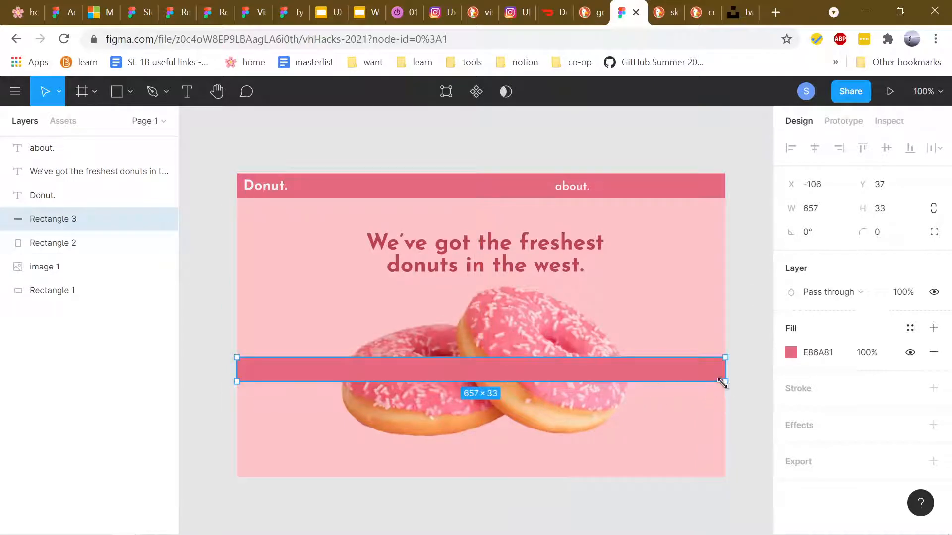
{"action": "left_click_drag", "start_coordinate": [722, 382], "coordinate": [486, 387]}
Shift the tagline to X 22, Y -131 so it sits centered above the button
{"action": "mouse_move", "coordinate": [527, 277]}
{"action": "left_mouse_down"}
{"action": "mouse_move", "coordinate": [536, 270]}
{"action": "mouse_move", "coordinate": [516, 268]}
{"action": "mouse_move", "coordinate": [525, 276]}
{"action": "left_mouse_up"}
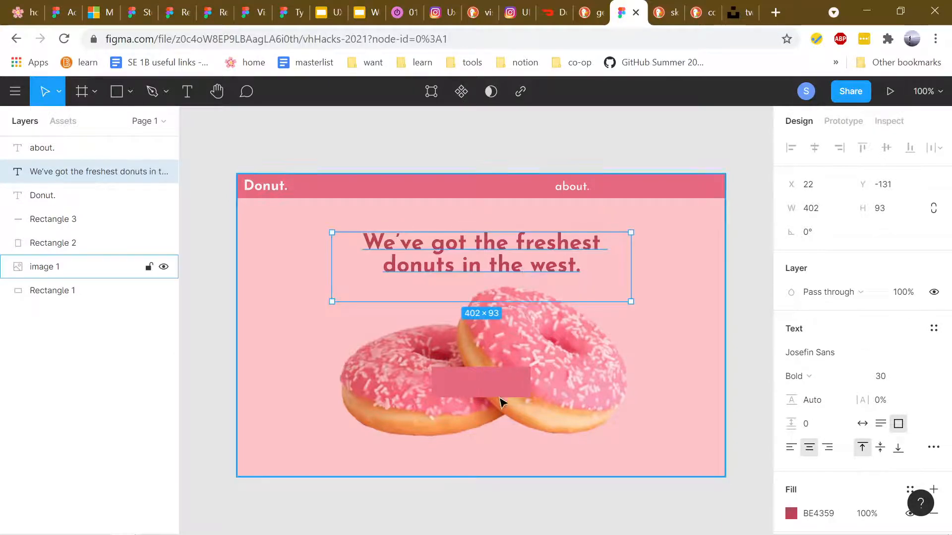
{"action": "left_click", "coordinate": [500, 392]}
{"action": "left_click", "coordinate": [743, 387]}
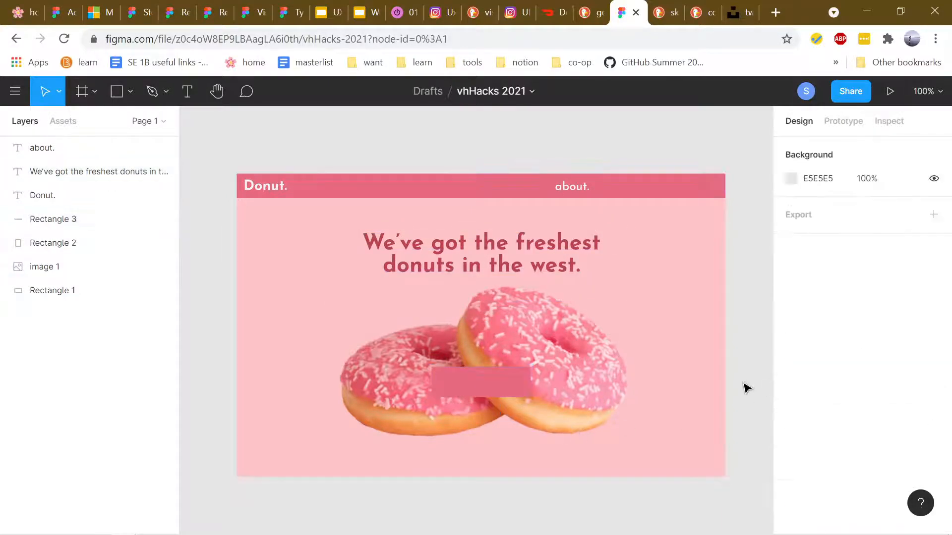
Round the button rectangle's corners with a radius of 12
{"action": "left_click", "coordinate": [513, 385]}
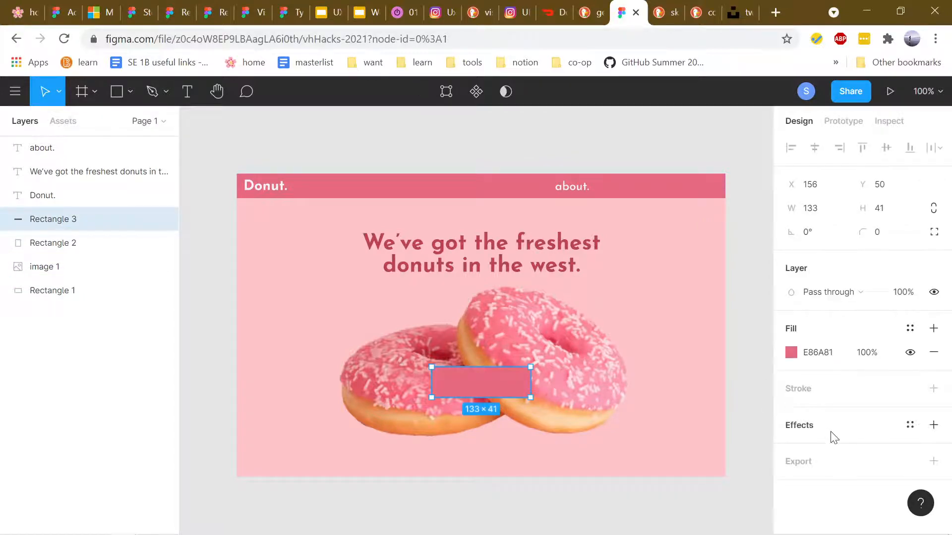
{"action": "left_click", "coordinate": [900, 236]}
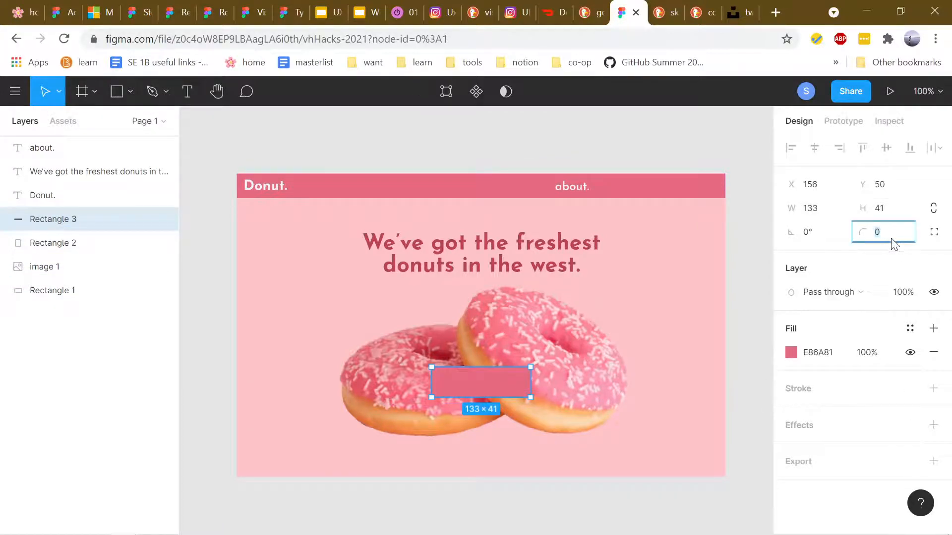
{"action": "key", "text": "Up"}
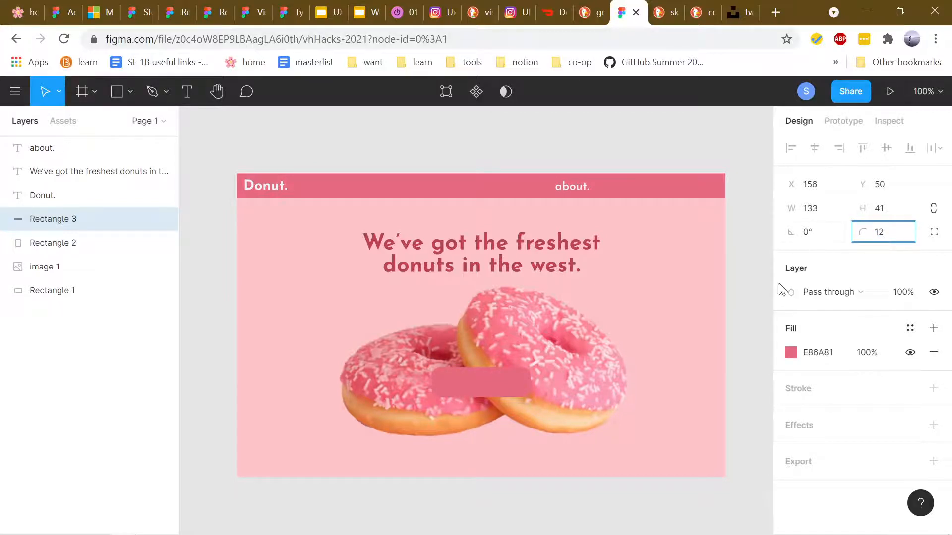
{"action": "left_click", "coordinate": [745, 375]}
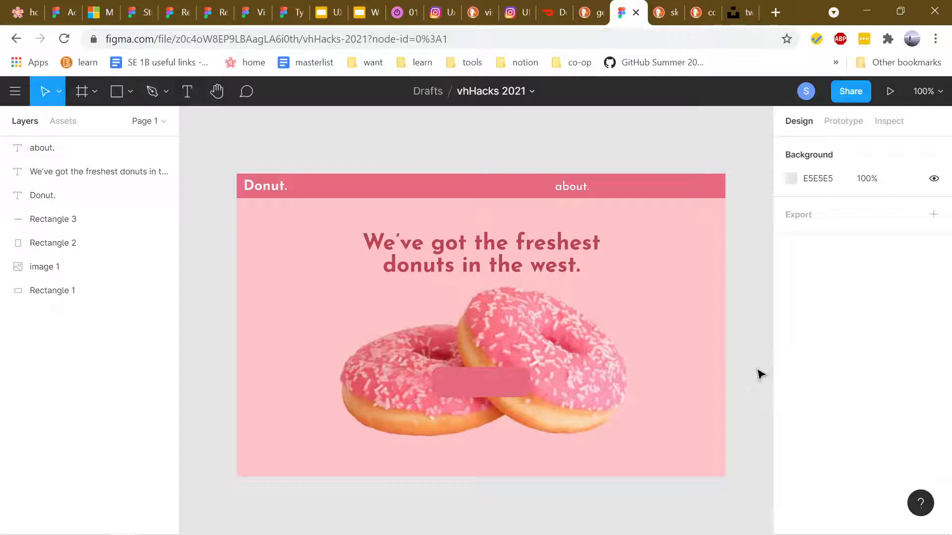
Reduce the button rectangle's corner radius to 6
{"action": "left_click", "coordinate": [479, 390]}
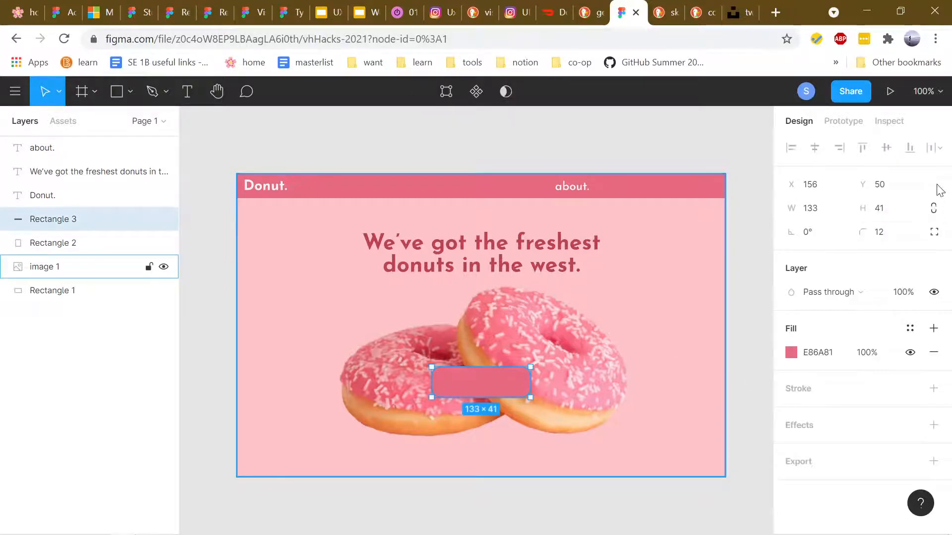
{"action": "left_click", "coordinate": [887, 237]}
{"action": "type", "text": "7"}
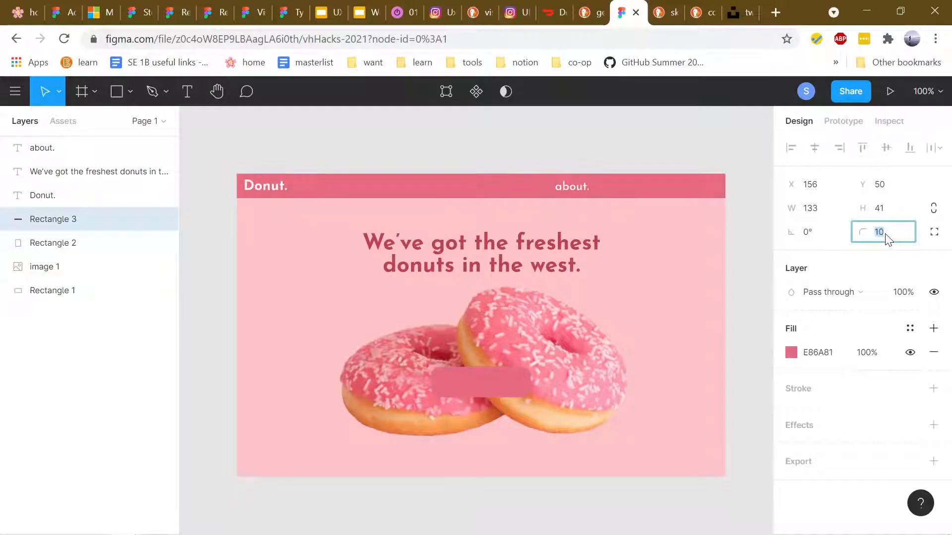
{"action": "key", "text": "Return"}
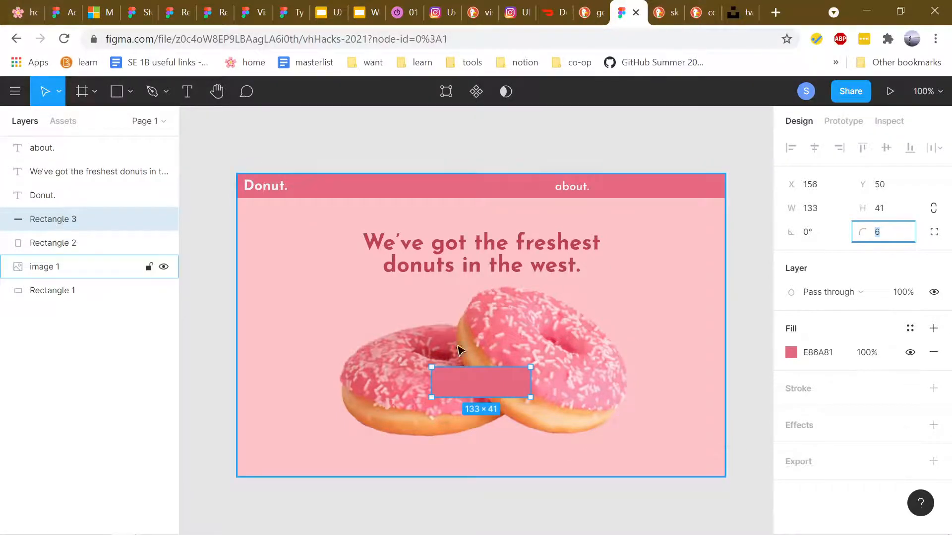
{"action": "left_click", "coordinate": [752, 378]}
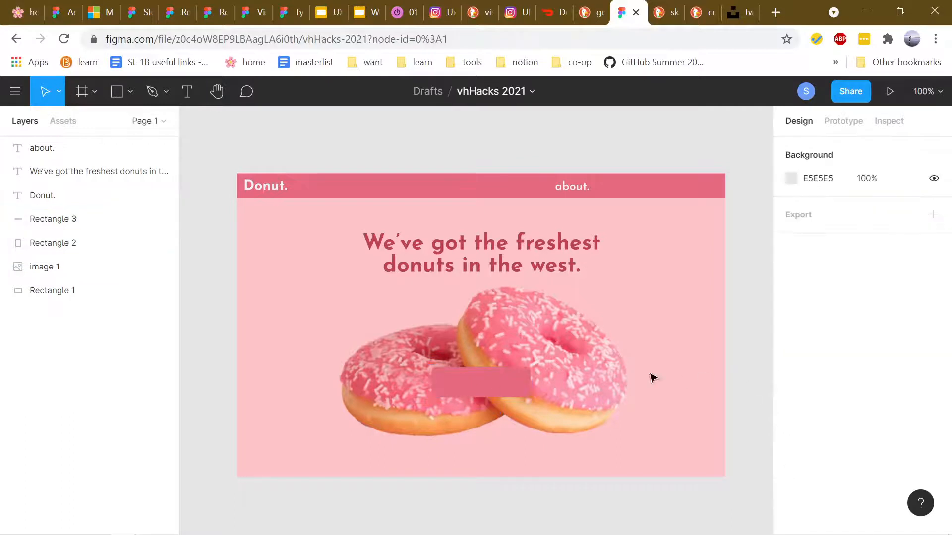
Add a drop shadow effect to the button rectangle over the donuts
{"action": "left_click", "coordinate": [510, 393]}
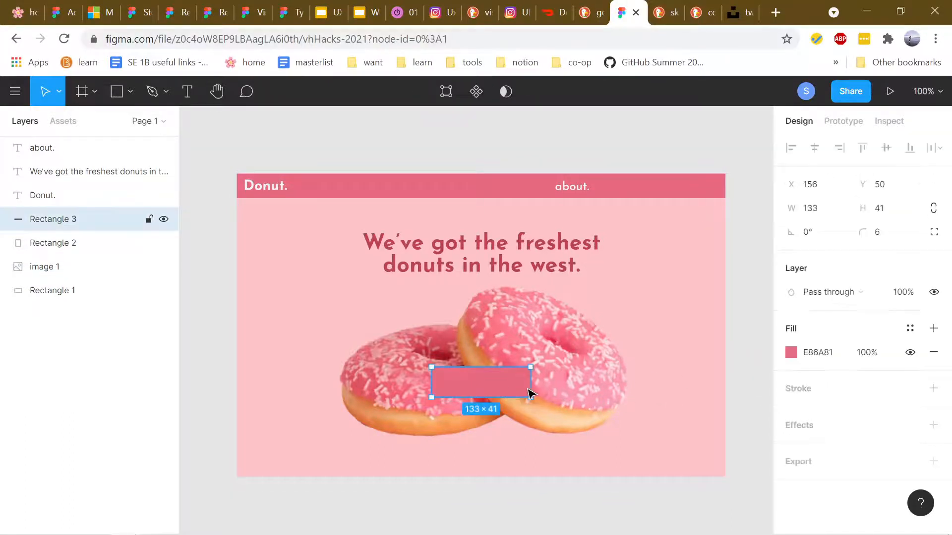
{"action": "left_click", "coordinate": [934, 425]}
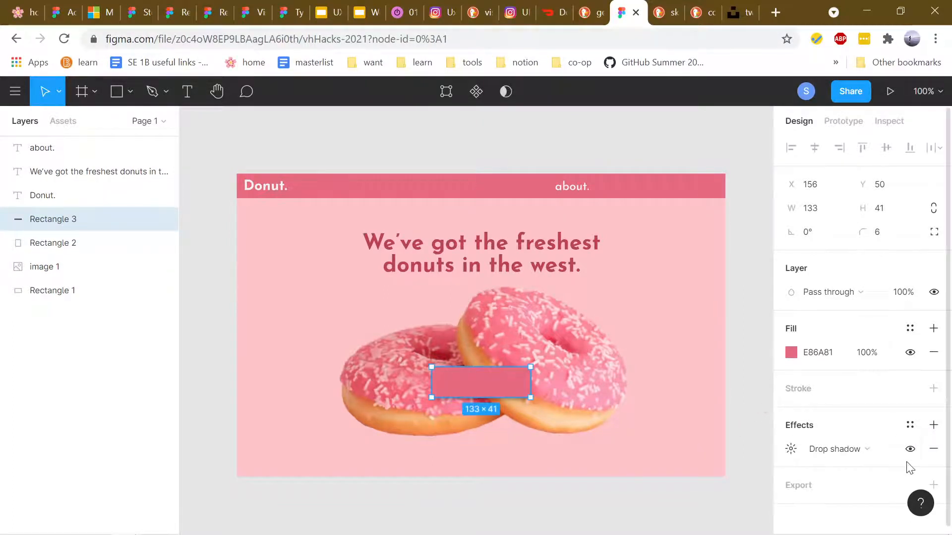
{"action": "left_click", "coordinate": [872, 454]}
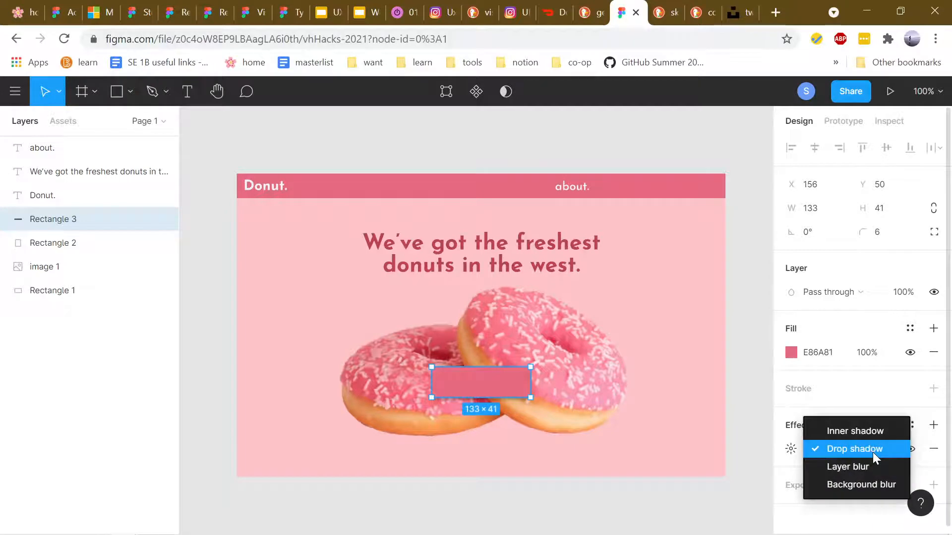
{"action": "left_click", "coordinate": [760, 436]}
{"action": "left_click", "coordinate": [762, 436]}
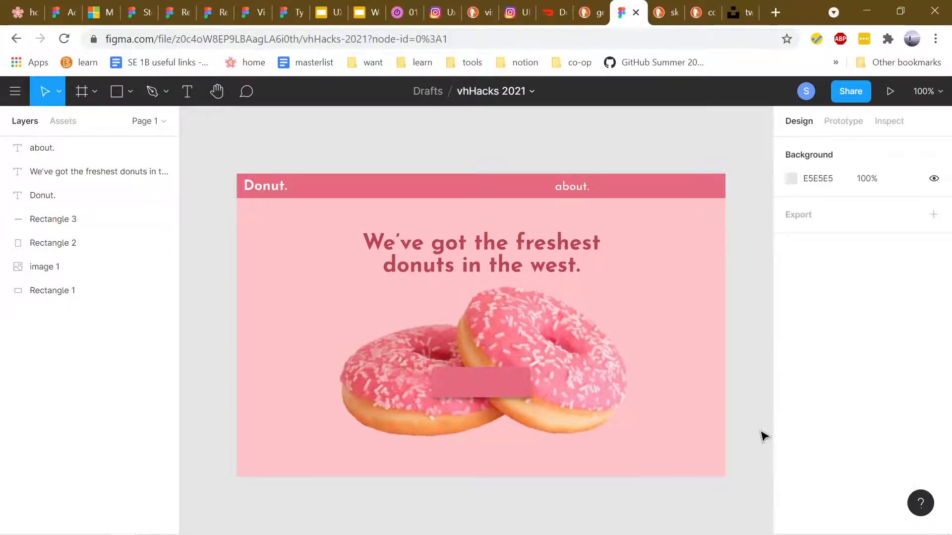
{"action": "left_click", "coordinate": [505, 385]}
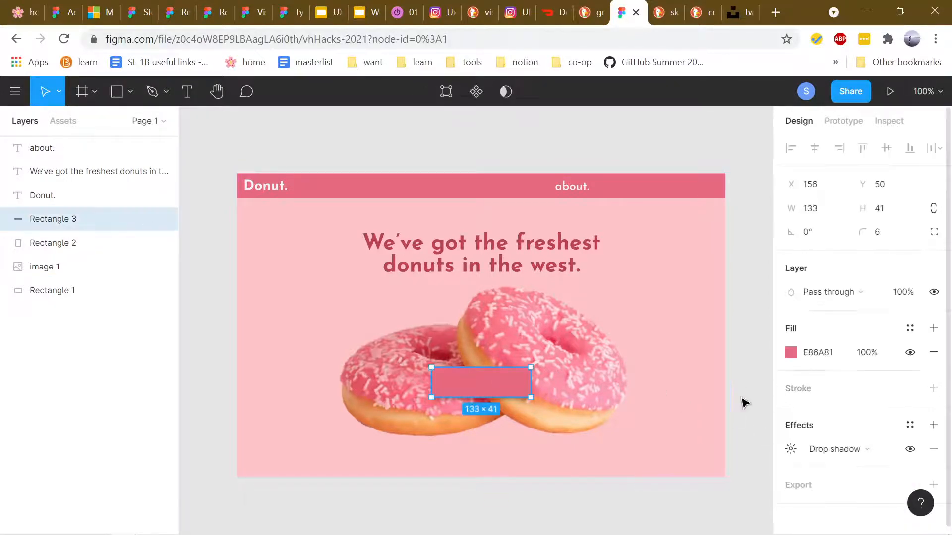
{"action": "left_click", "coordinate": [761, 394]}
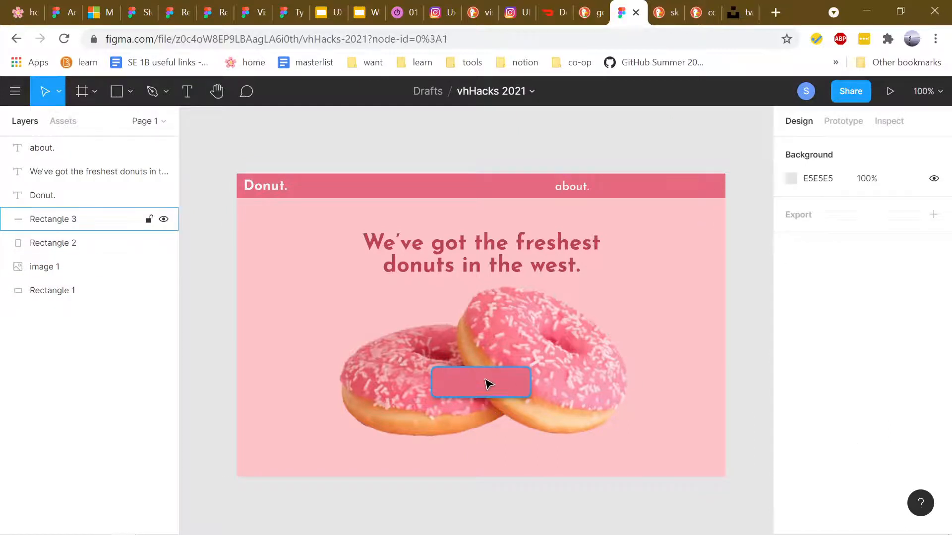
Recolor the button rectangle with the light pink FFD2D4 sampled from the donut image using the eyedropper
{"action": "left_click", "coordinate": [468, 382]}
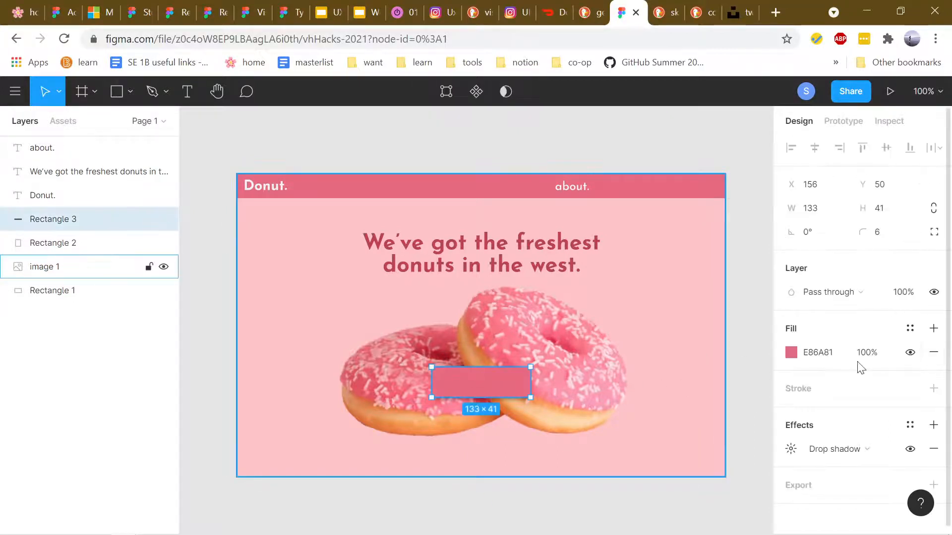
{"action": "left_click", "coordinate": [792, 352]}
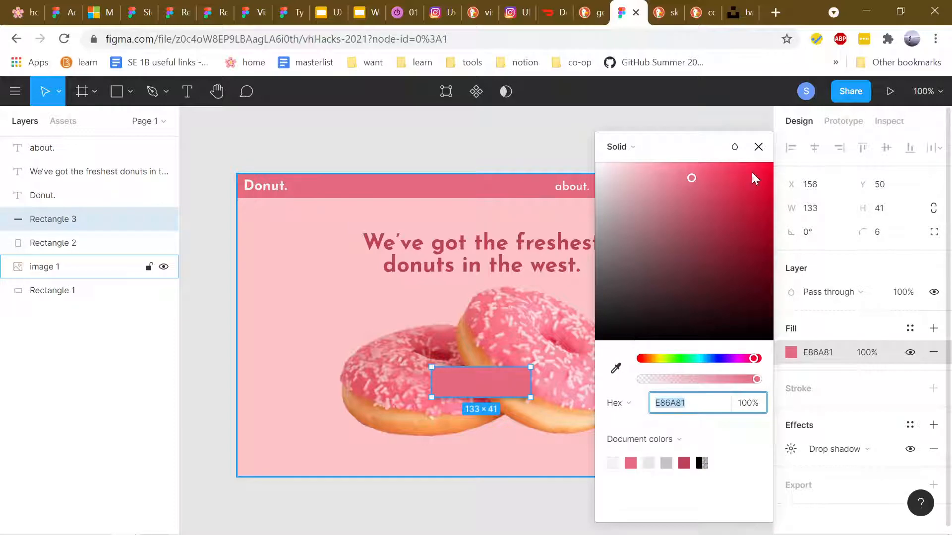
{"action": "left_click", "coordinate": [759, 147]}
{"action": "key", "text": "i"}
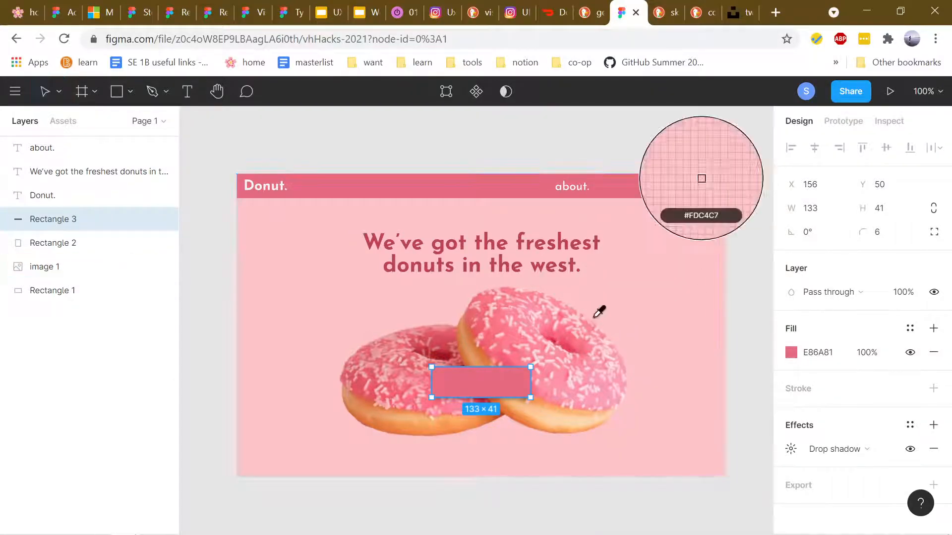
{"action": "left_click", "coordinate": [542, 302]}
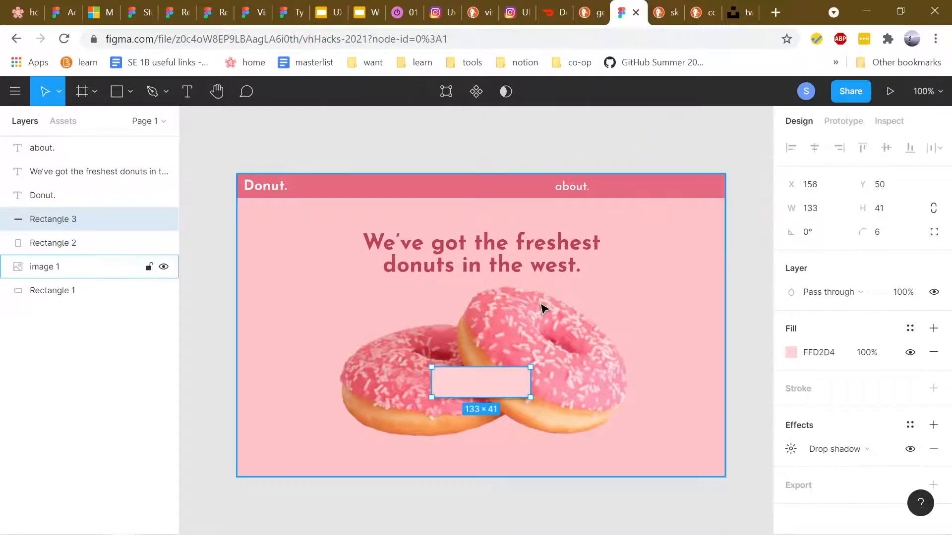
{"action": "left_click", "coordinate": [751, 379]}
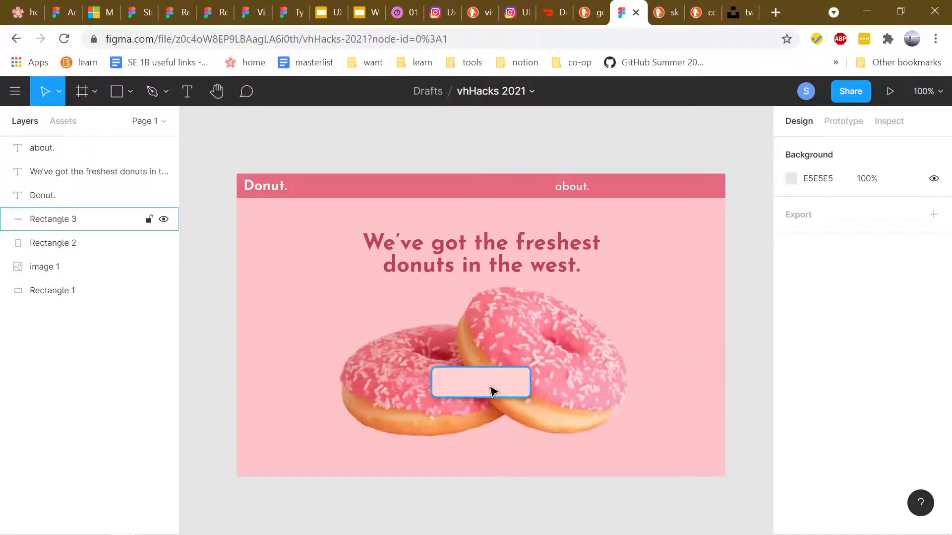
Duplicate the Donut. header title and place the copy centered on the button rectangle over the donuts
{"action": "left_click_drag", "start_coordinate": [257, 189], "coordinate": [479, 387]}
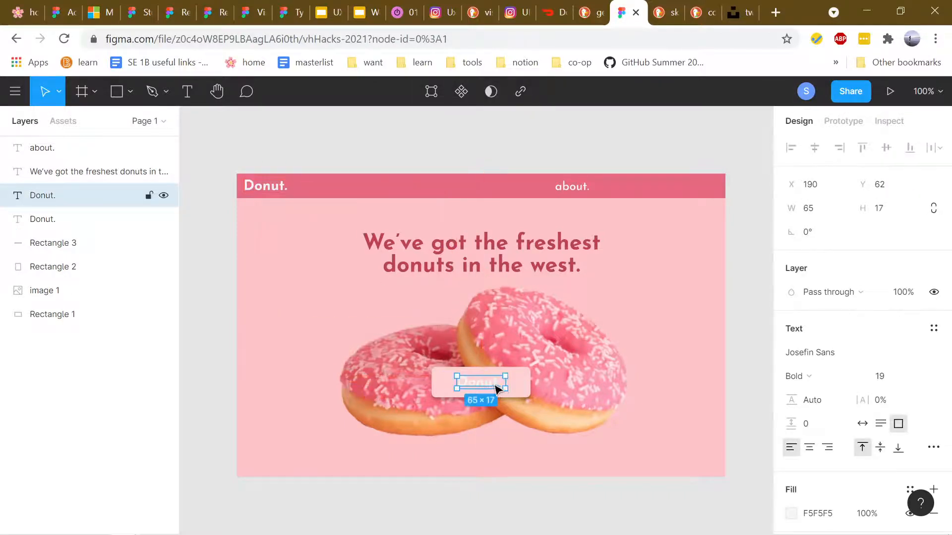
{"action": "double_click", "coordinate": [478, 385]}
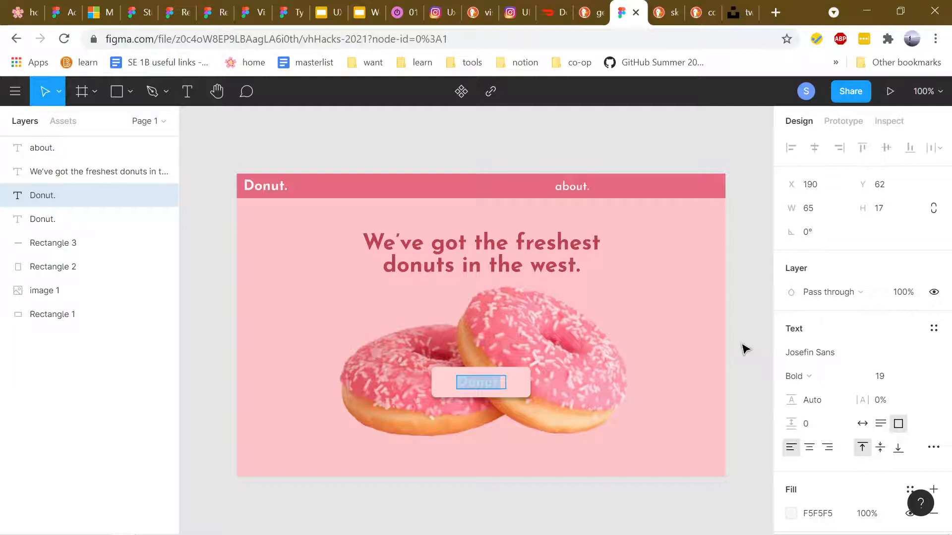
{"action": "key", "text": "Escape"}
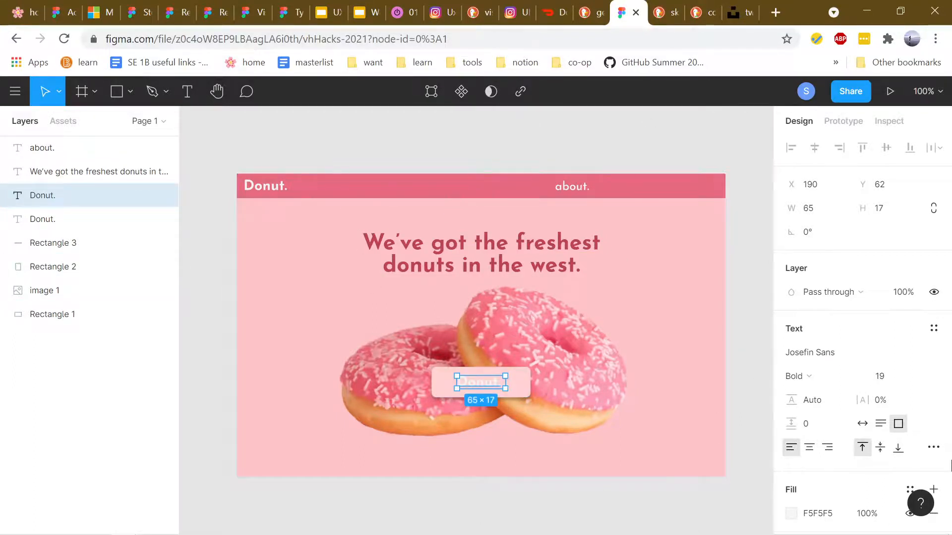
{"action": "left_click", "coordinate": [740, 270]}
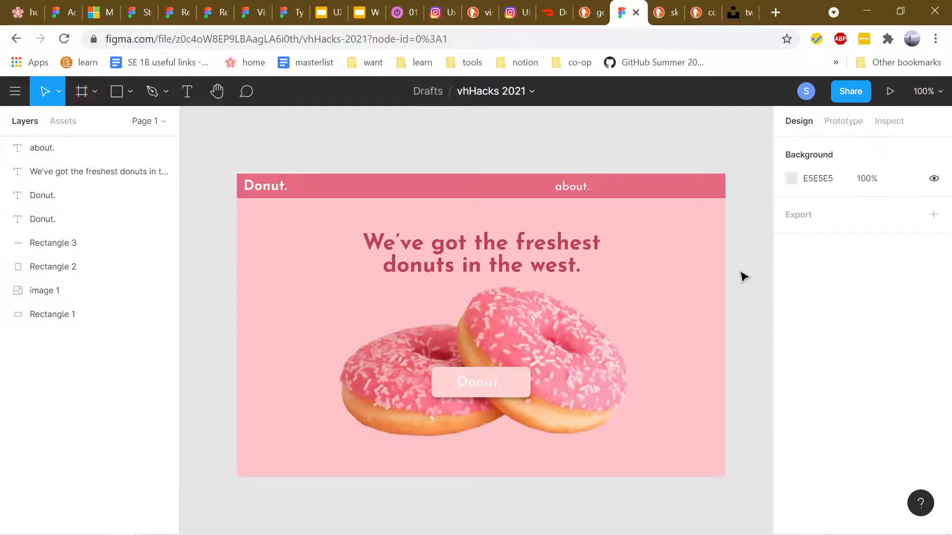
Recolor the copied title on the button with the header pink E86A81 using the eyedropper
{"action": "double_click", "coordinate": [488, 384]}
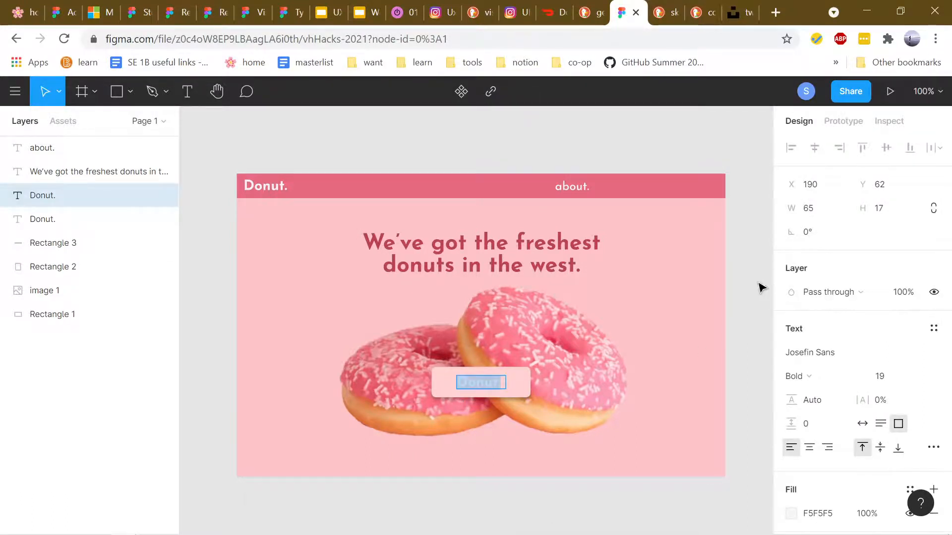
{"action": "key", "text": "Escape"}
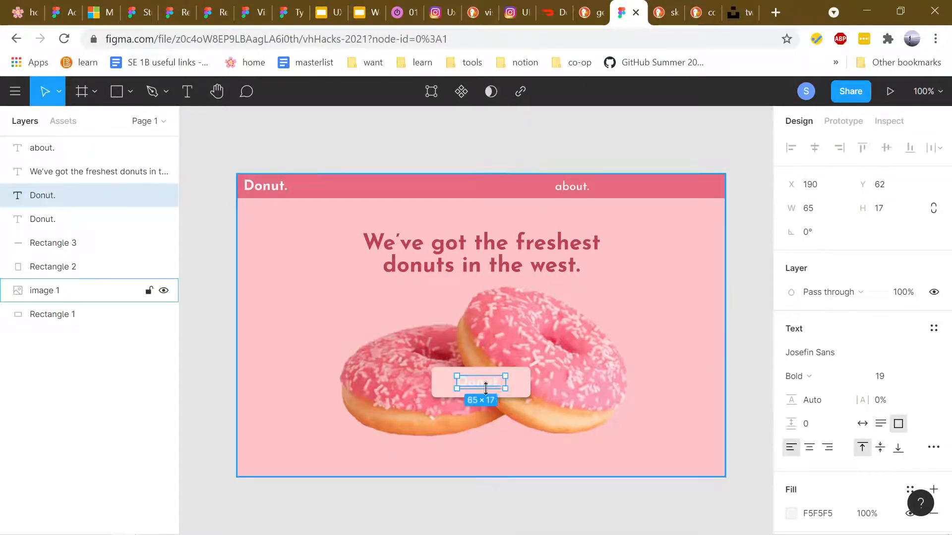
{"action": "key", "text": "i"}
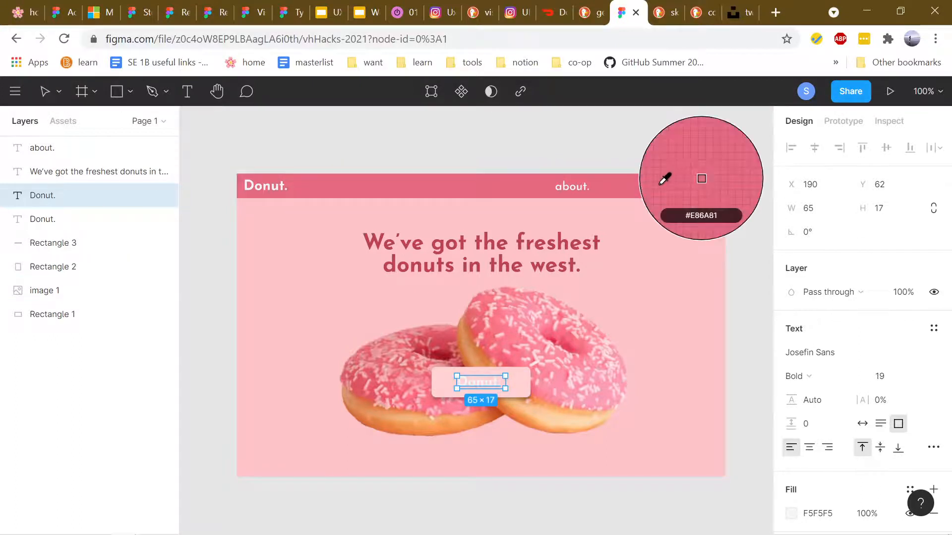
{"action": "left_click", "coordinate": [665, 180]}
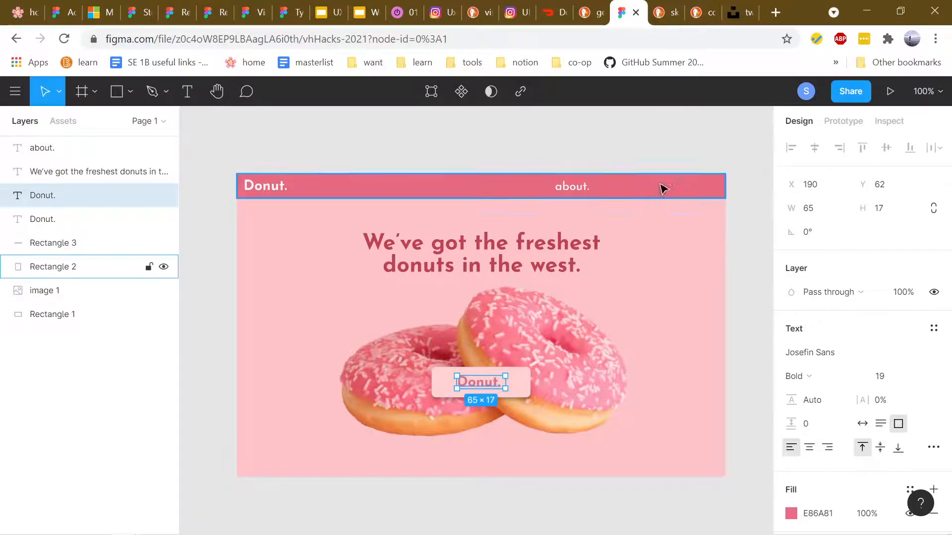
{"action": "left_click", "coordinate": [743, 301]}
Replace the copied title's text on the button with "shop now" in lowercase
{"action": "double_click", "coordinate": [470, 385]}
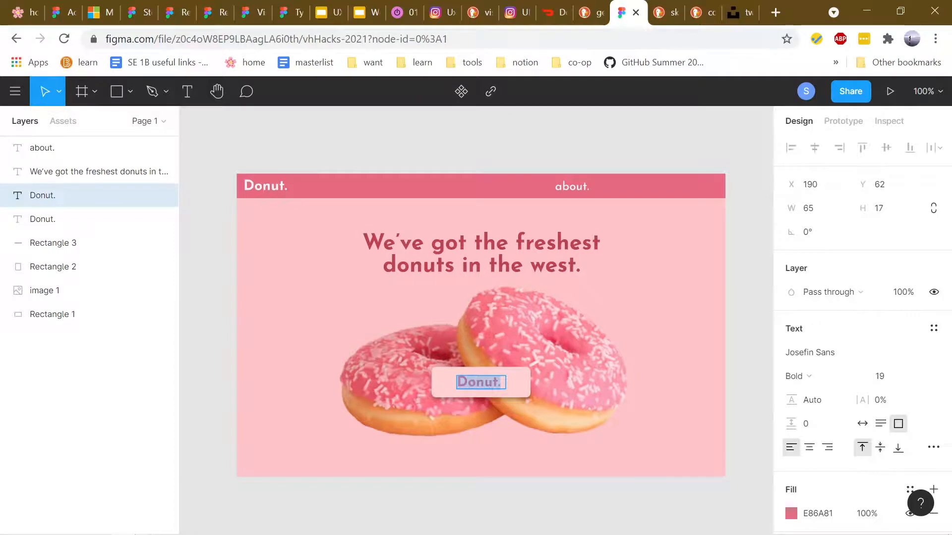
{"action": "type", "text": "SHOP"}
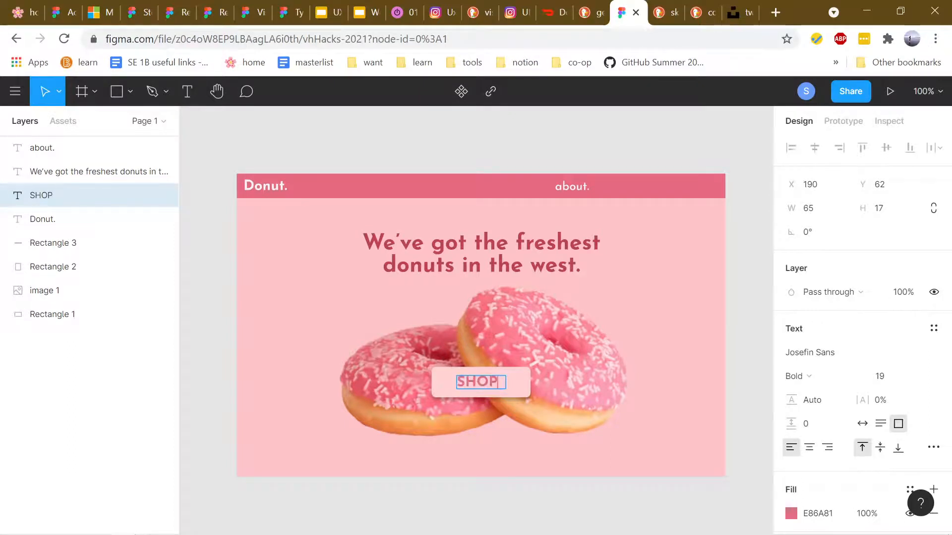
{"action": "type", "text": " NOW"}
{"action": "key", "text": "ctrl+a"}
{"action": "type", "text": "shop "}
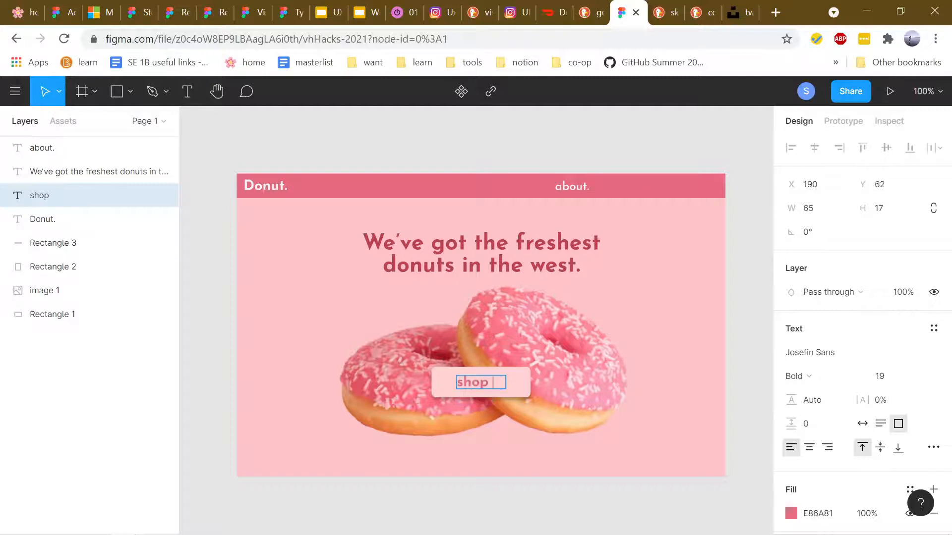
{"action": "type", "text": "now"}
{"action": "key", "text": "Escape"}
Size the shop now text box to 104 × 29, center-align its text and center it horizontally on the button
{"action": "mouse_move", "coordinate": [506, 389]}
{"action": "left_mouse_down"}
{"action": "mouse_move", "coordinate": [534, 397]}
{"action": "mouse_move", "coordinate": [494, 390]}
{"action": "left_mouse_up"}
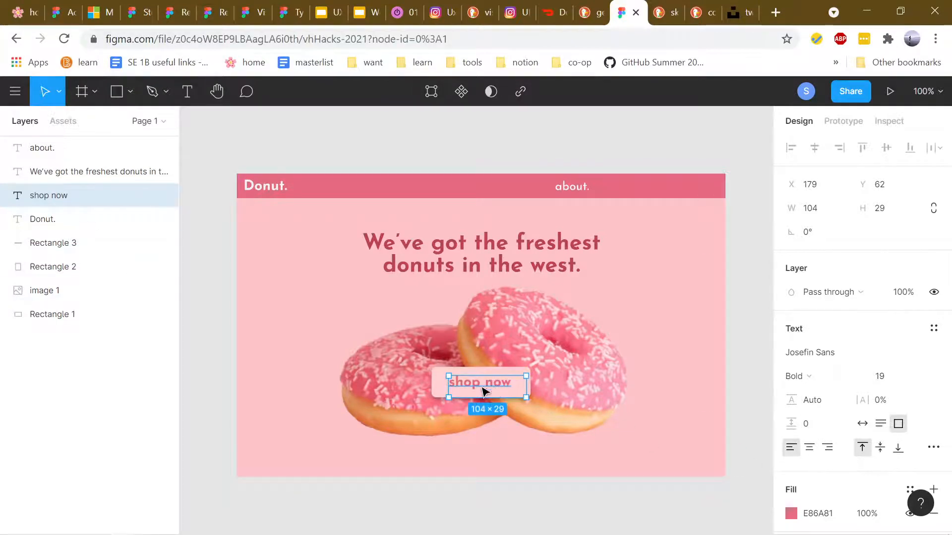
{"action": "left_click", "coordinate": [810, 450]}
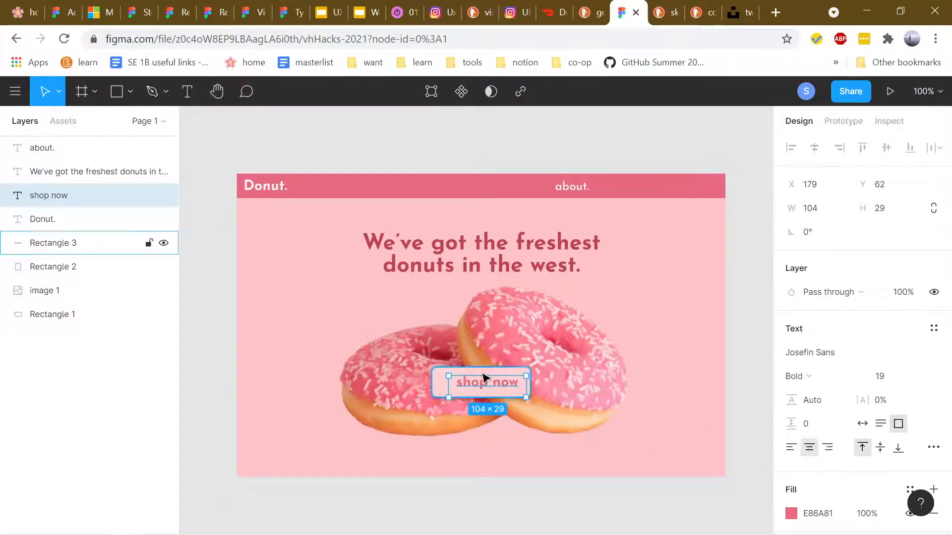
{"action": "left_click_drag", "start_coordinate": [494, 385], "coordinate": [487, 387]}
Recolor the shop now label with the tagline pink BE4359 and darken it to 781F2F
{"action": "key", "text": "i"}
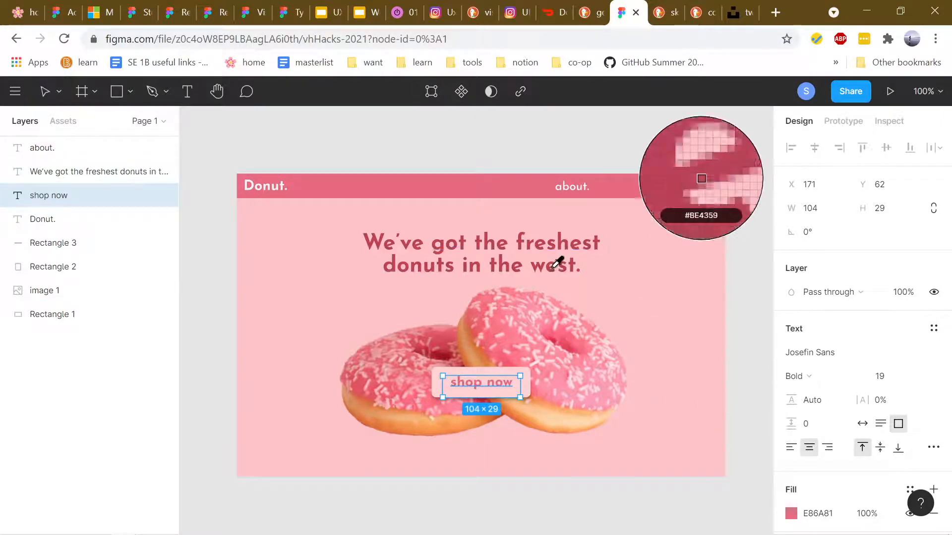
{"action": "left_click", "coordinate": [560, 259]}
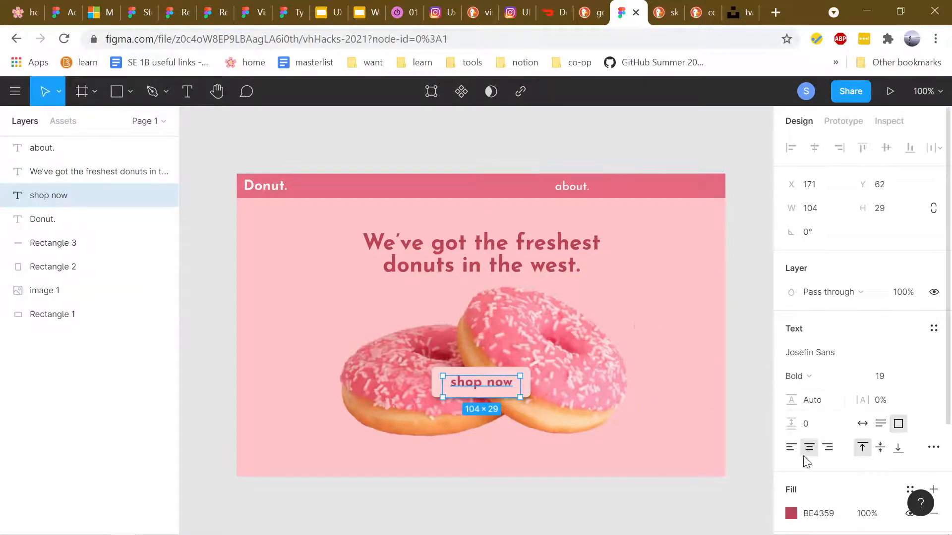
{"action": "left_click", "coordinate": [791, 514]}
{"action": "left_click", "coordinate": [722, 248]}
{"action": "left_click", "coordinate": [726, 257]}
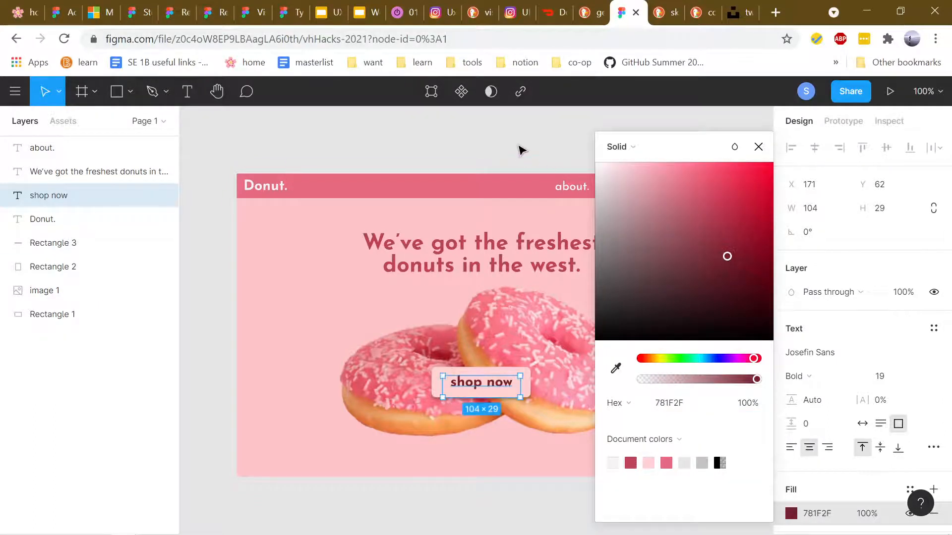
{"action": "left_click", "coordinate": [519, 149]}
Try a drop shadow effect on the donut image and look through its blend modes
{"action": "left_click", "coordinate": [676, 325]}
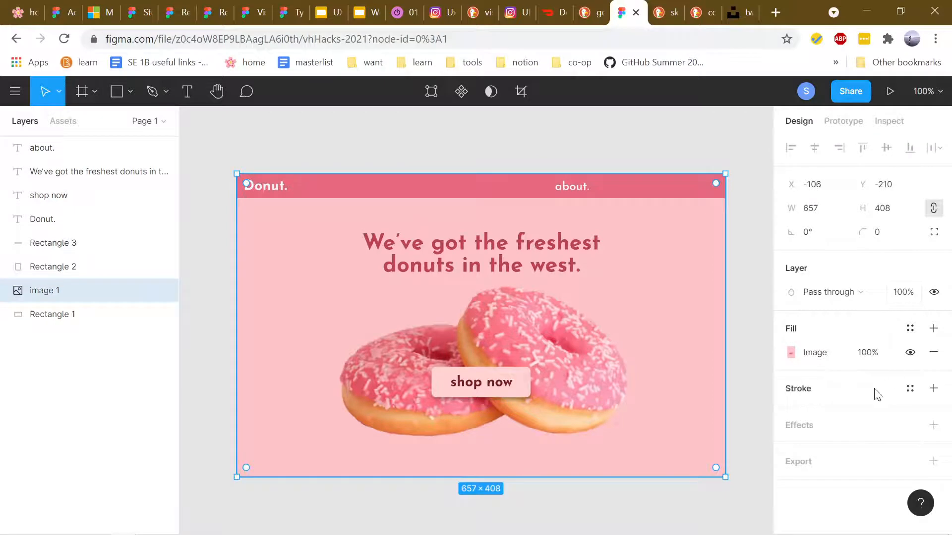
{"action": "left_click", "coordinate": [862, 425]}
{"action": "scroll", "coordinate": [862, 441], "scroll_direction": "down", "scroll_amount": 1}
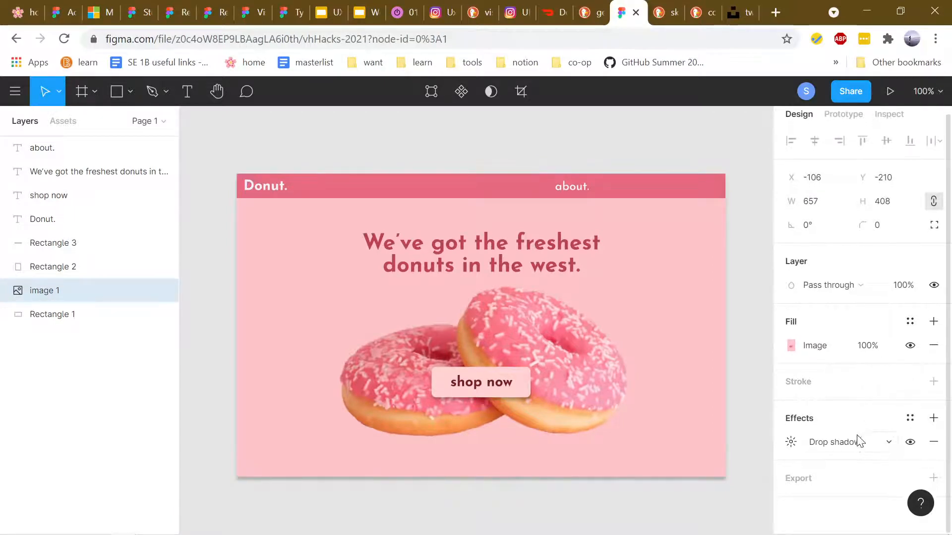
{"action": "left_click", "coordinate": [933, 442]}
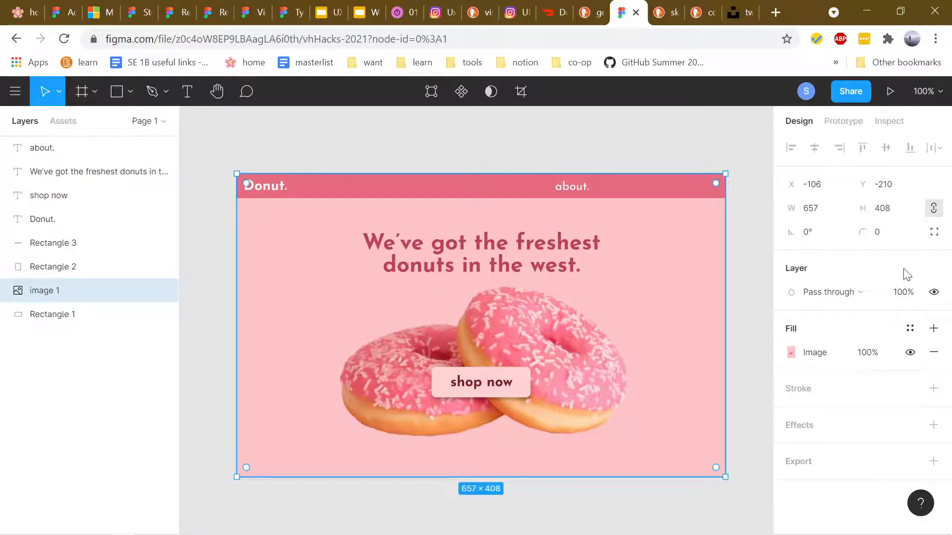
{"action": "left_click", "coordinate": [869, 293]}
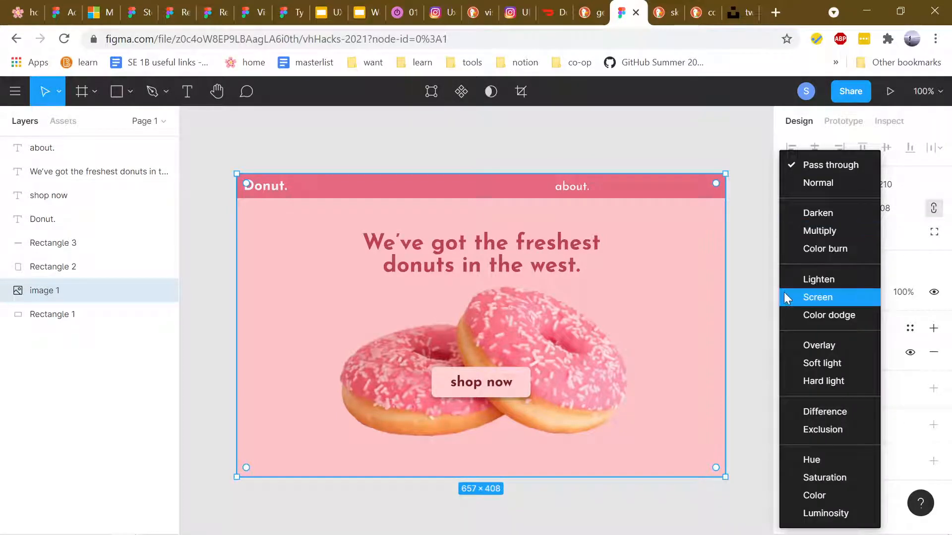
{"action": "left_click", "coordinate": [748, 284]}
Look at the donut image's prototype settings and examine its generated CSS code
{"action": "left_click", "coordinate": [843, 121]}
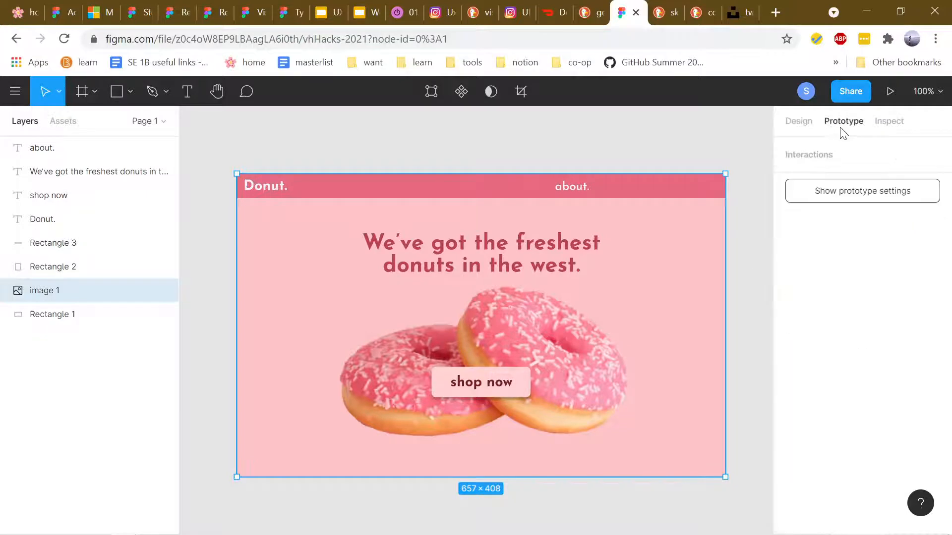
{"action": "left_click", "coordinate": [900, 123]}
{"action": "left_click", "coordinate": [805, 124]}
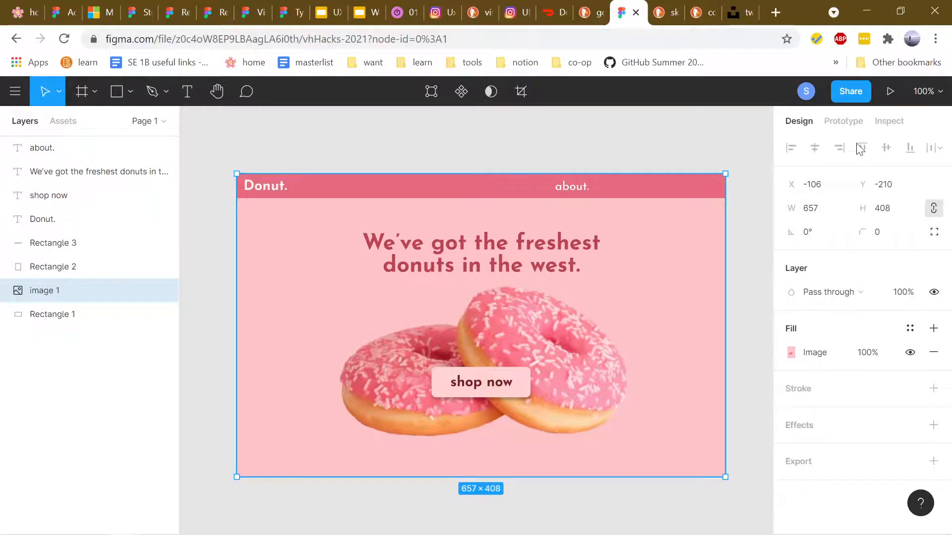
{"action": "left_click", "coordinate": [889, 122]}
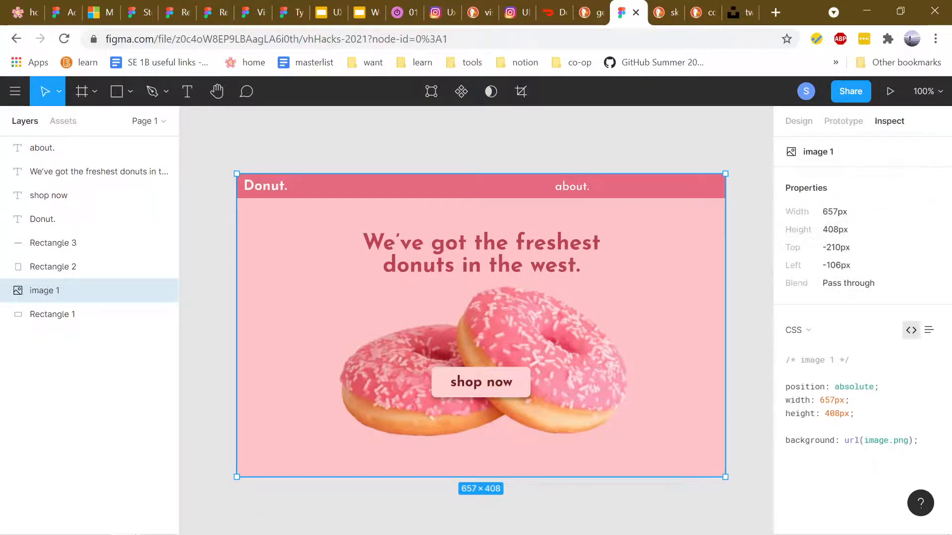
{"action": "left_click_drag", "start_coordinate": [918, 441], "coordinate": [790, 387]}
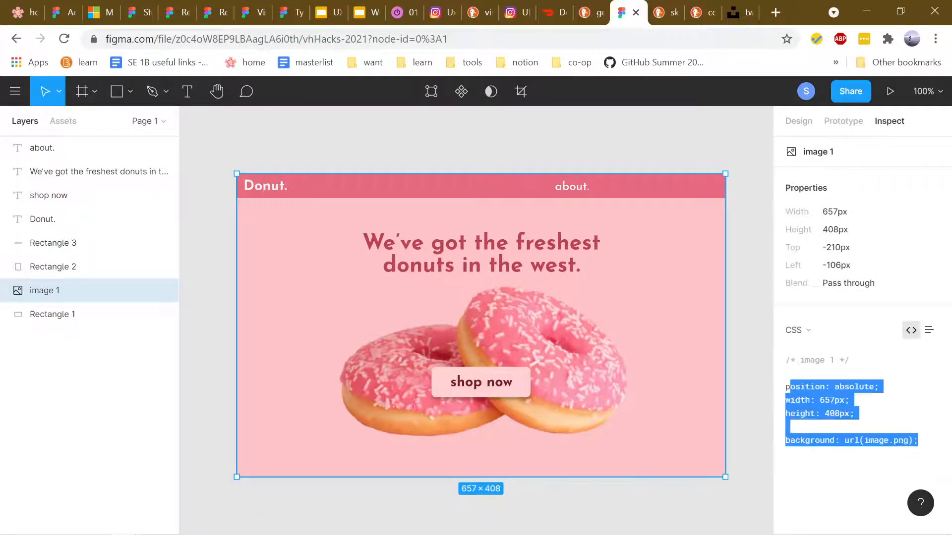
{"action": "left_click", "coordinate": [761, 361]}
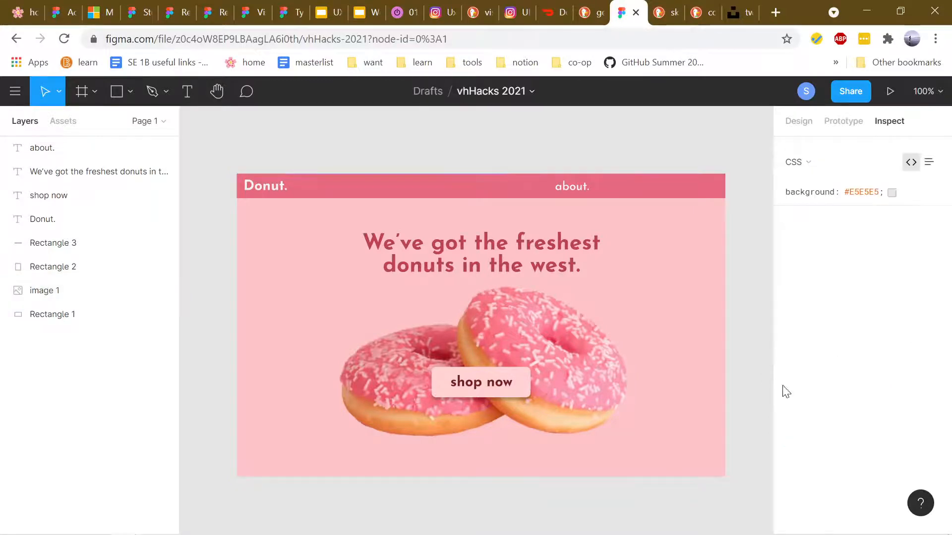
{"action": "left_click", "coordinate": [678, 250]}
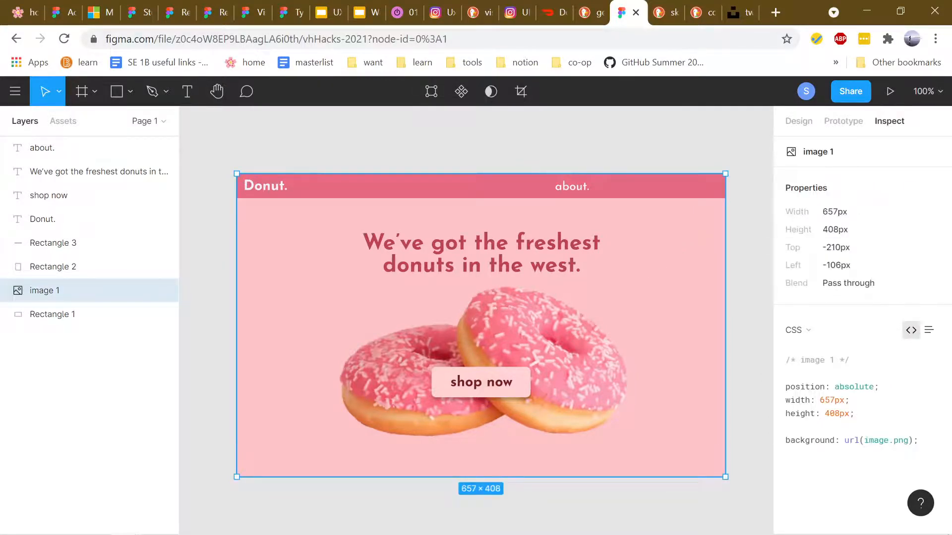
Examine the generated CSS of the button rectangle, including its box-shadow and border-radius lines
{"action": "left_click", "coordinate": [525, 381]}
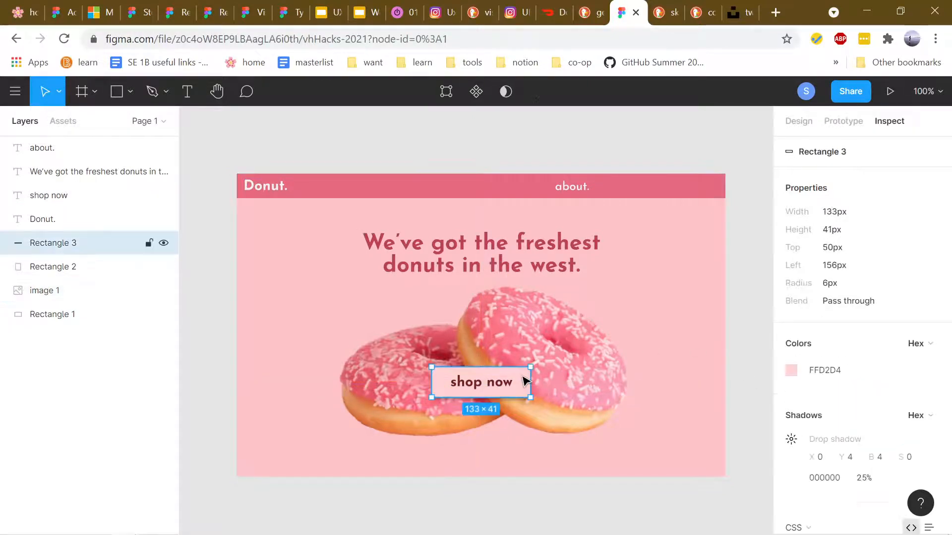
{"action": "scroll", "coordinate": [890, 258], "scroll_direction": "down", "scroll_amount": 4}
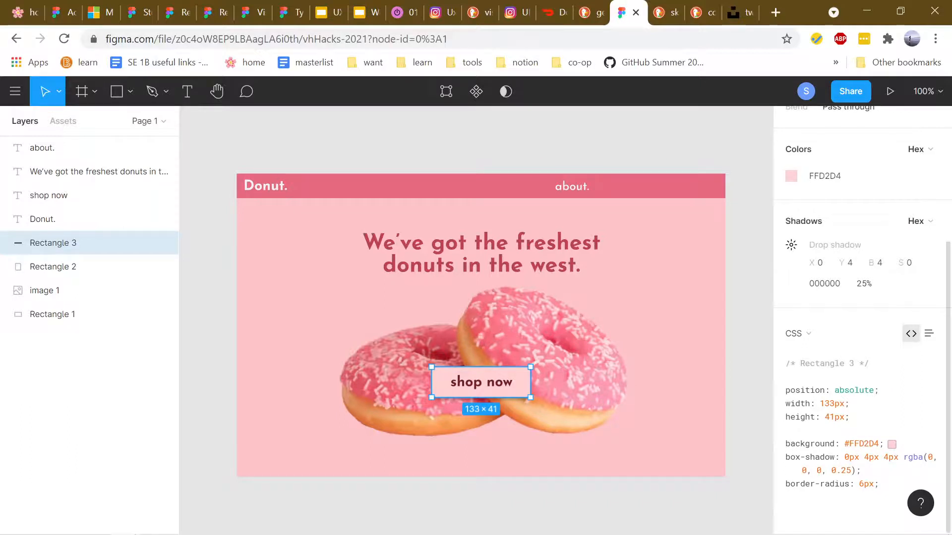
{"action": "left_click_drag", "start_coordinate": [790, 457], "coordinate": [861, 471]}
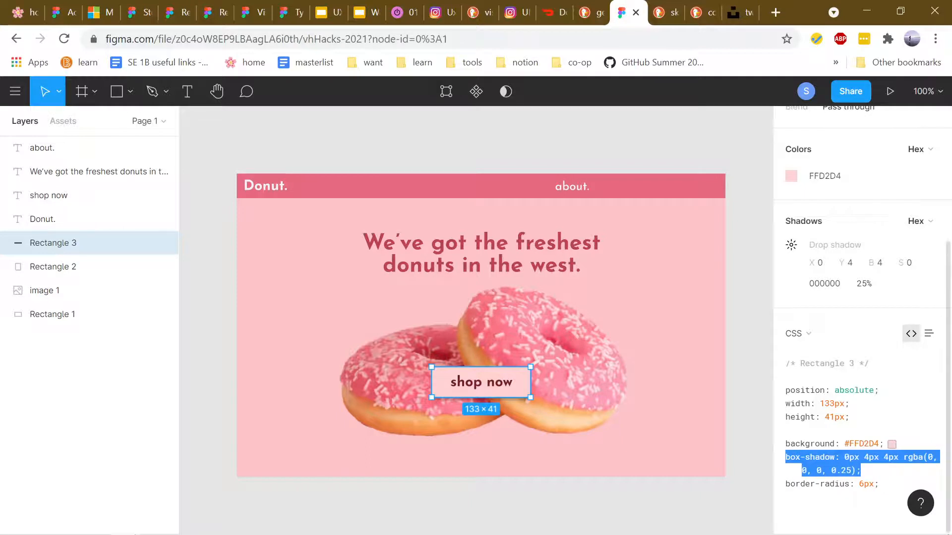
{"action": "left_click_drag", "start_coordinate": [879, 484], "coordinate": [790, 484]}
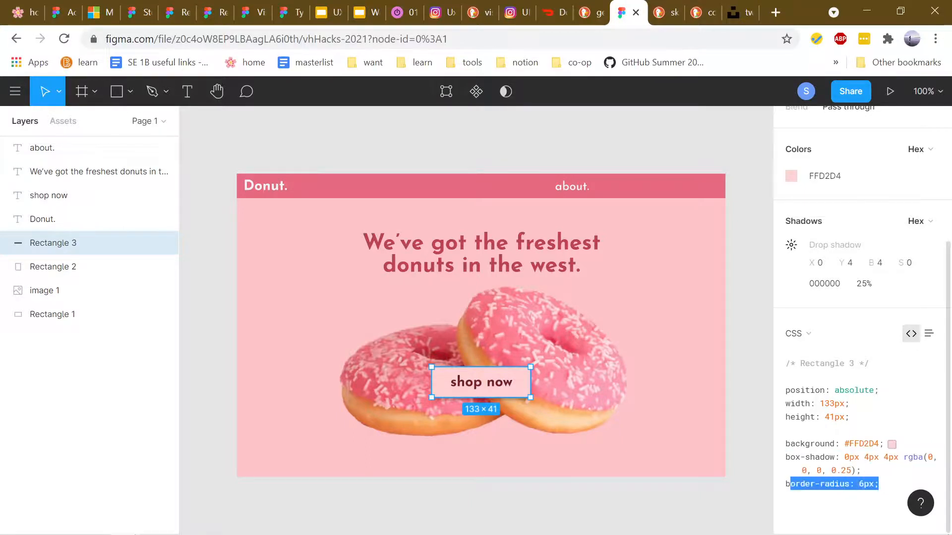
{"action": "left_click", "coordinate": [739, 350]}
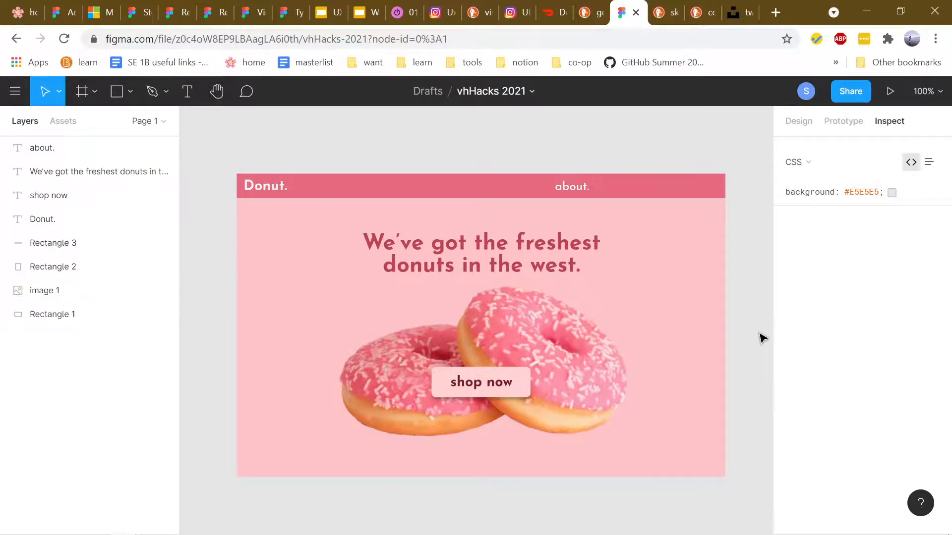
Duplicate the tagline directly below itself and change the copy's text to "Explore our selection of bespoke flavours, including matcha raspberry, tiramisu, and more"
{"action": "left_click_drag", "start_coordinate": [549, 272], "coordinate": [554, 322]}
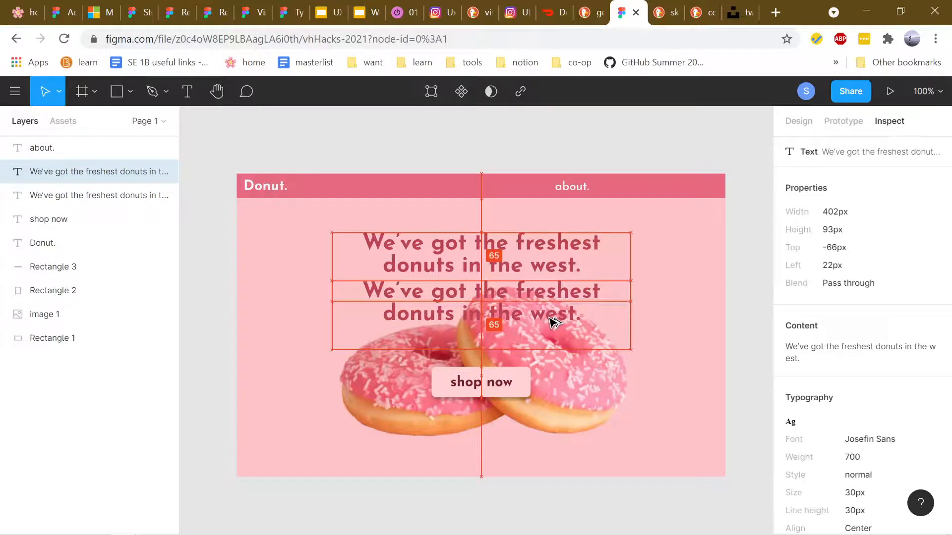
{"action": "double_click", "coordinate": [542, 319]}
{"action": "type", "text": "Ex"}
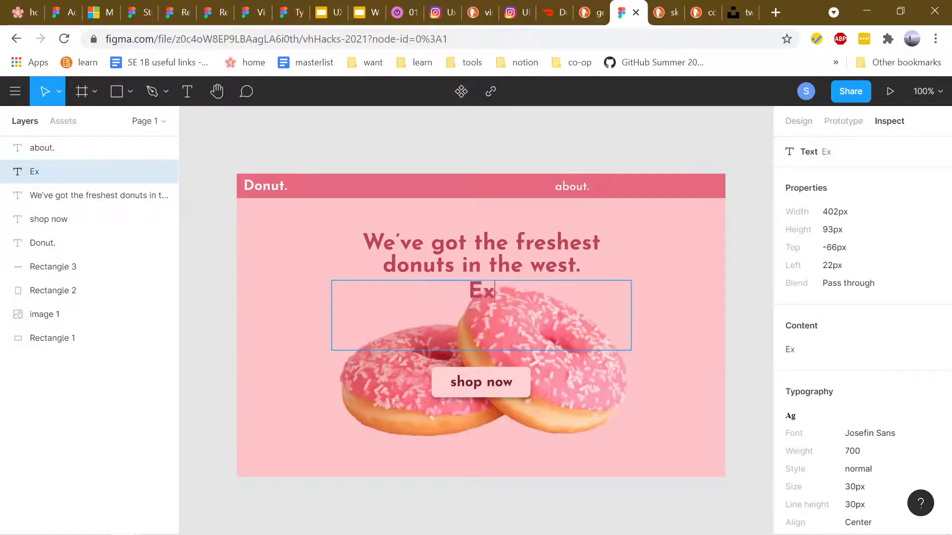
{"action": "type", "text": "plore our selection of"}
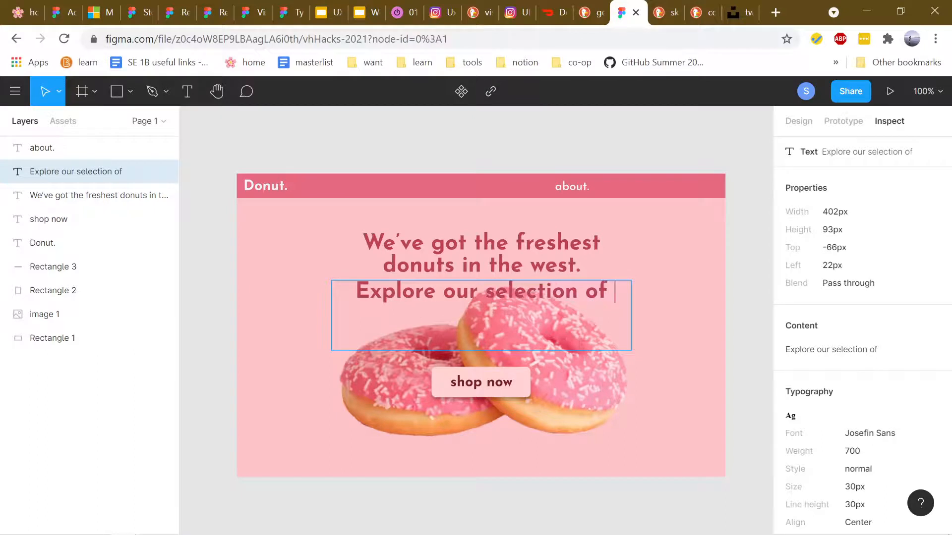
{"action": "type", "text": " hand-"}
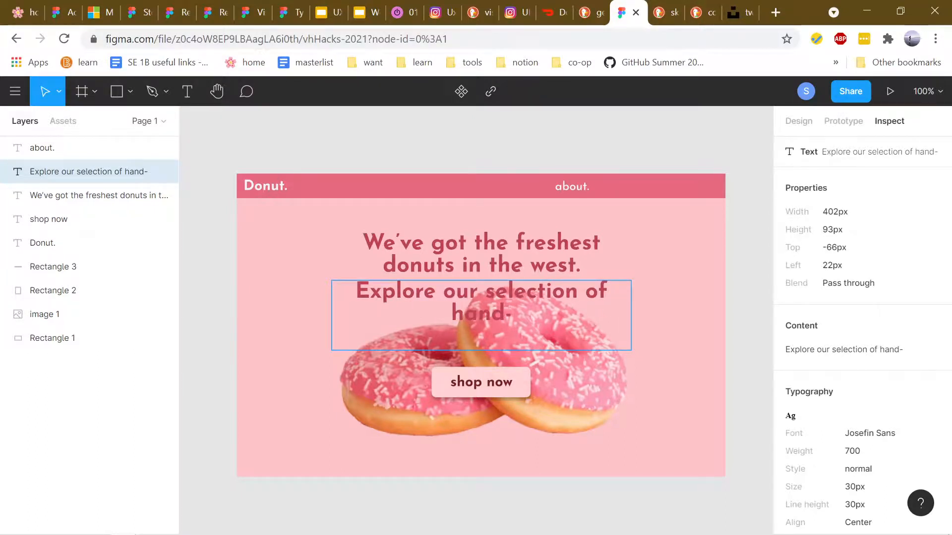
{"action": "key", "text": "shift+Left"}
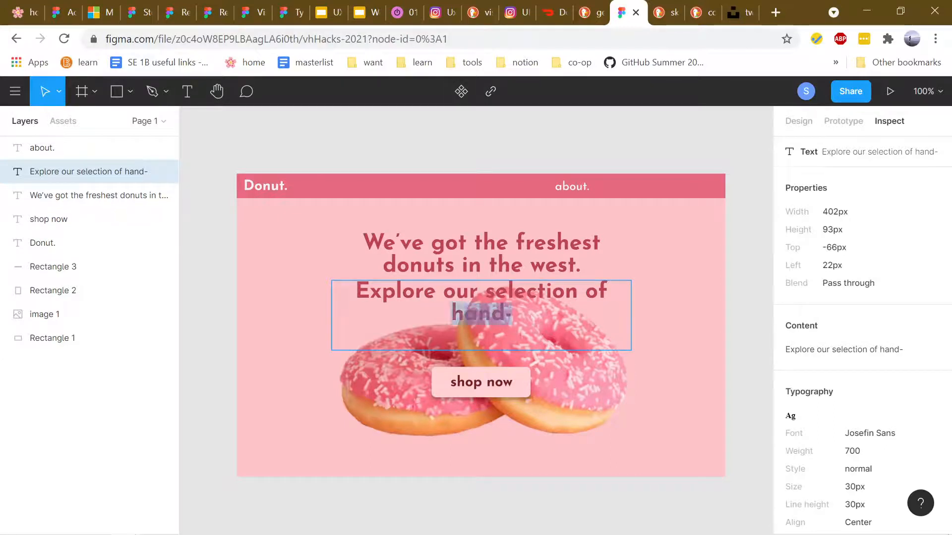
{"action": "type", "text": "bespoke "}
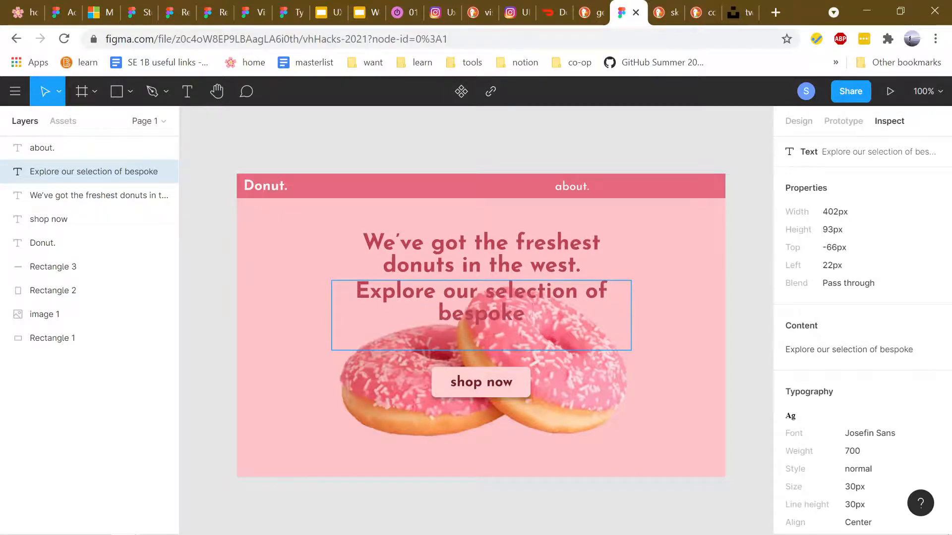
{"action": "type", "text": "flavours, inc"}
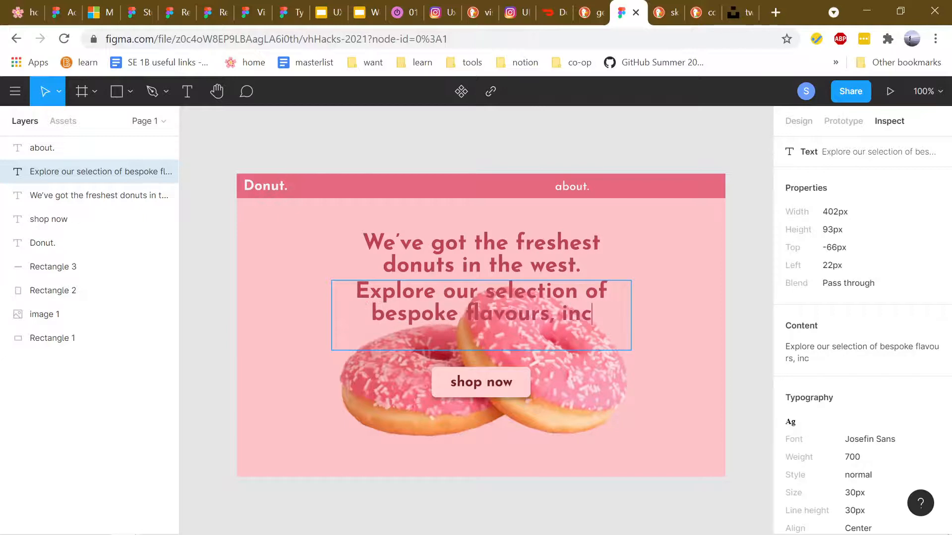
{"action": "type", "text": "lusn"}
{"action": "key", "text": "BackSpace"}
{"action": "key", "text": "BackSpace"}
{"action": "type", "text": "ding"}
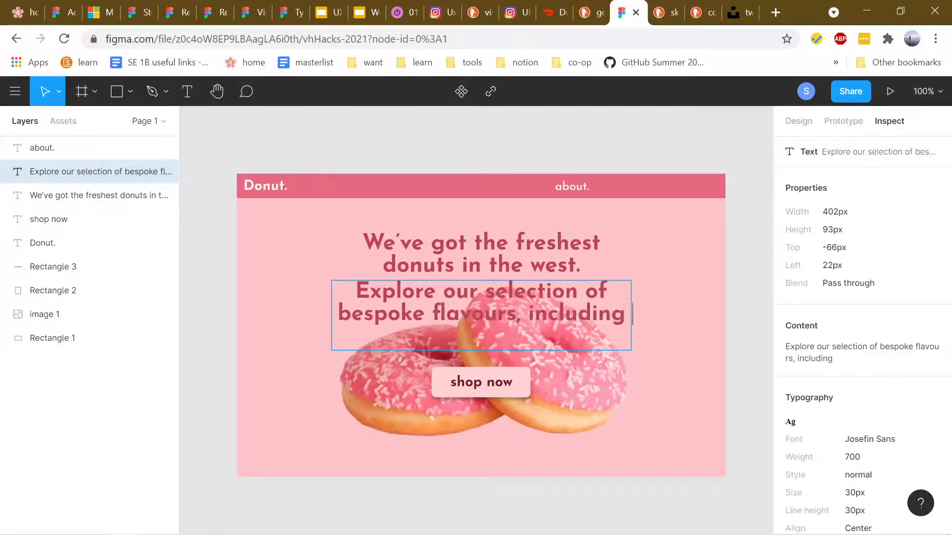
{"action": "type", "text": " matcha raspbe"}
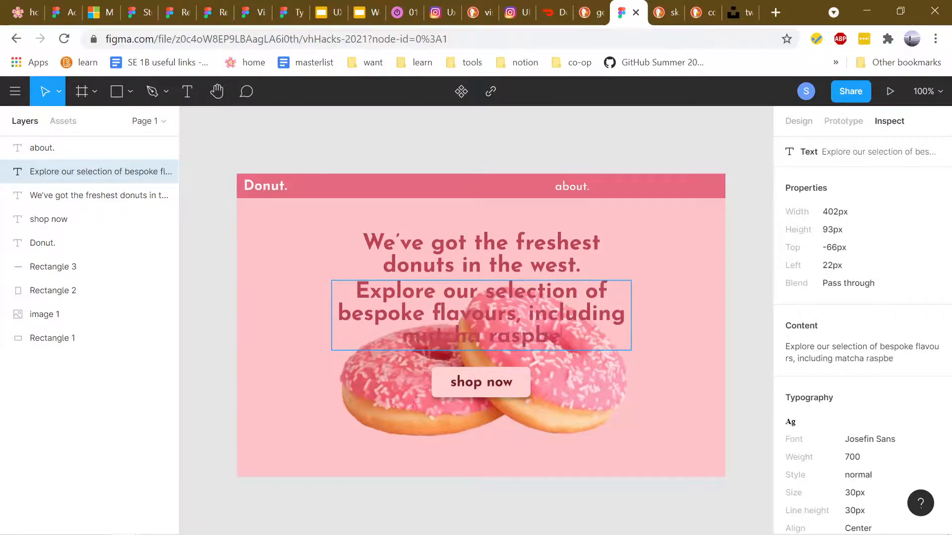
{"action": "type", "text": "rry, t"}
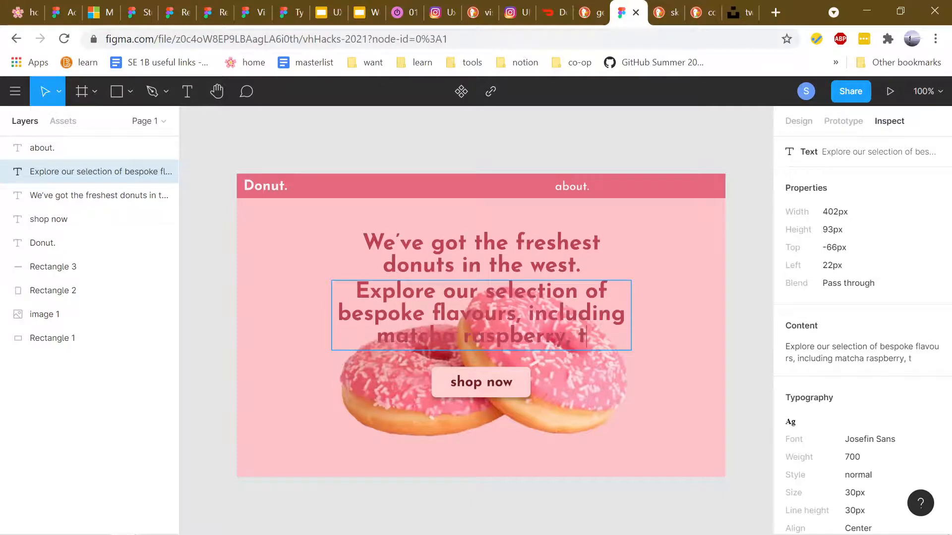
{"action": "type", "text": "iramisu, and"}
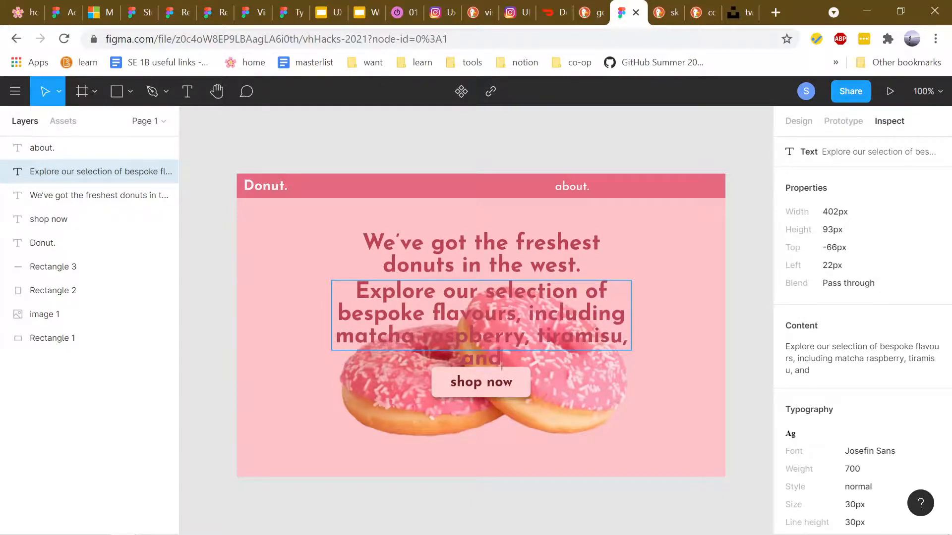
{"action": "type", "text": " more"}
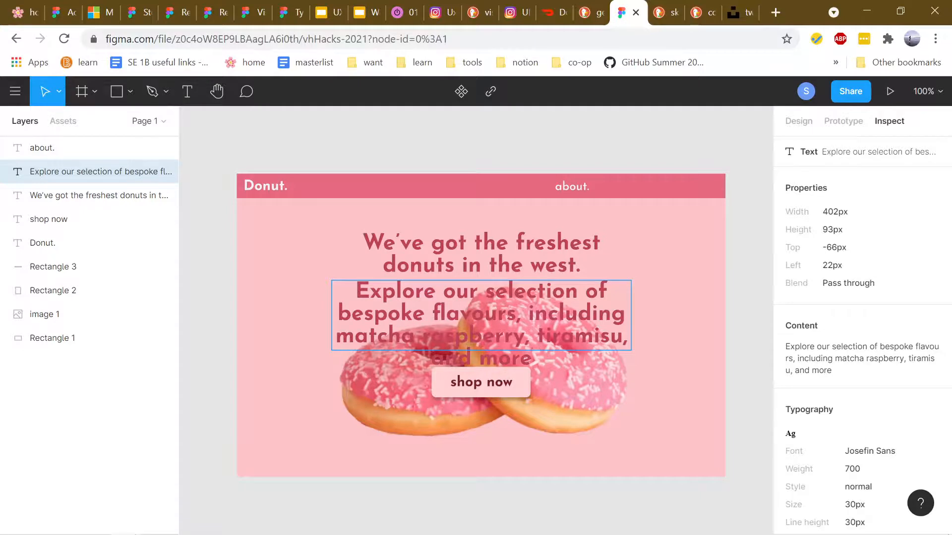
Reduce the subheading's font size to 23px and end its text with a period
{"action": "key", "text": "ctrl+a"}
{"action": "key", "text": "ctrl+shift+comma"}
{"action": "key", "text": "ctrl+shift+comma"}
{"action": "key", "text": "ctrl+shift+comma"}
{"action": "key", "text": "ctrl+shift+comma"}
{"action": "key", "text": "ctrl+shift+comma"}
{"action": "key", "text": "ctrl+shift+comma"}
{"action": "key", "text": "ctrl+shift+comma"}
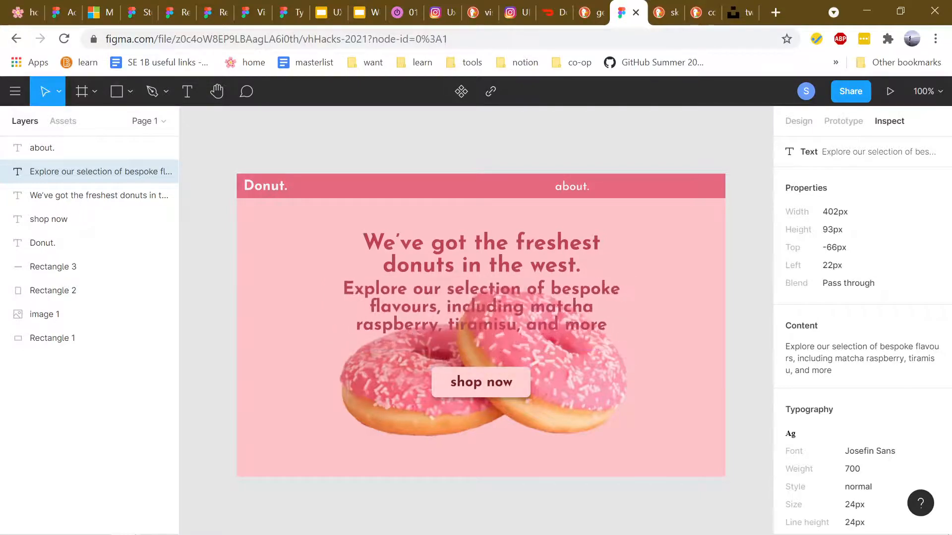
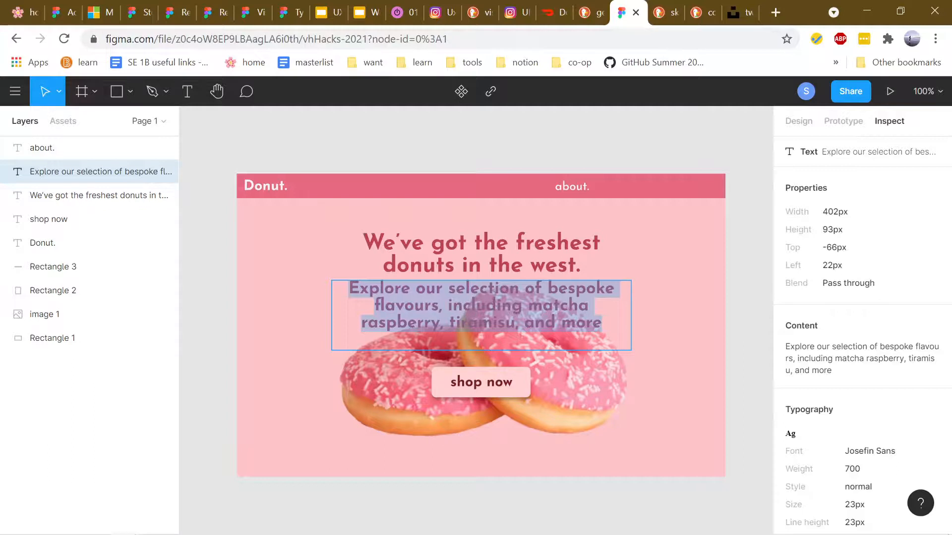
{"action": "left_click", "coordinate": [519, 336]}
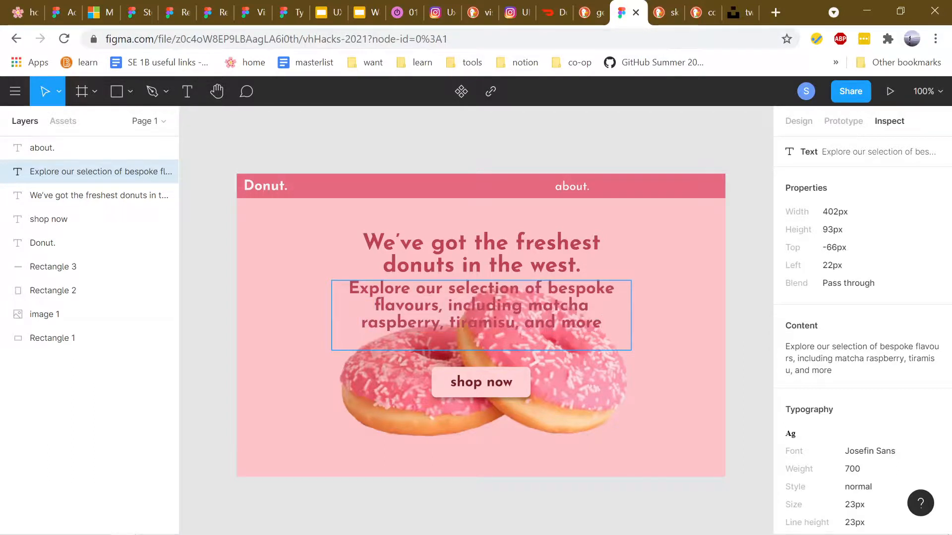
{"action": "type", "text": "."}
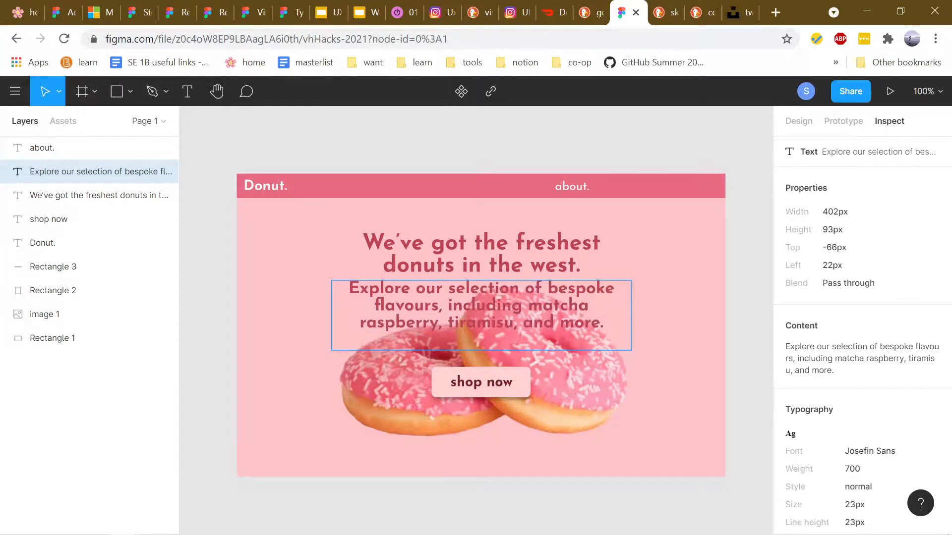
Shrink the whole subheading's text further to a font size of 16px
{"action": "key", "text": "ctrl+a"}
{"action": "key", "text": "ctrl+shift+comma"}
{"action": "key", "text": "ctrl+shift+comma"}
{"action": "key", "text": "ctrl+shift+comma"}
{"action": "key", "text": "ctrl+shift+comma"}
{"action": "key", "text": "ctrl+shift+comma"}
{"action": "key", "text": "ctrl+shift+comma"}
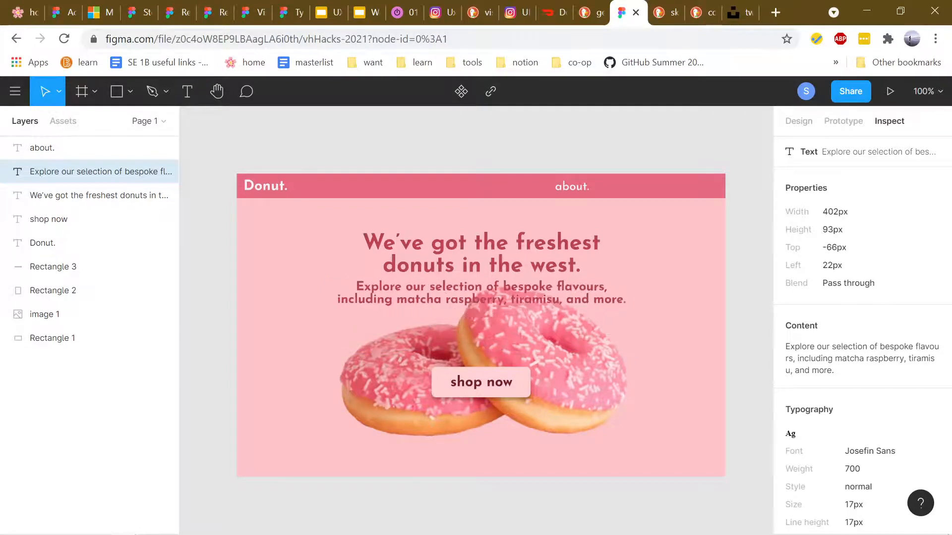
{"action": "key", "text": "ctrl+shift+comma"}
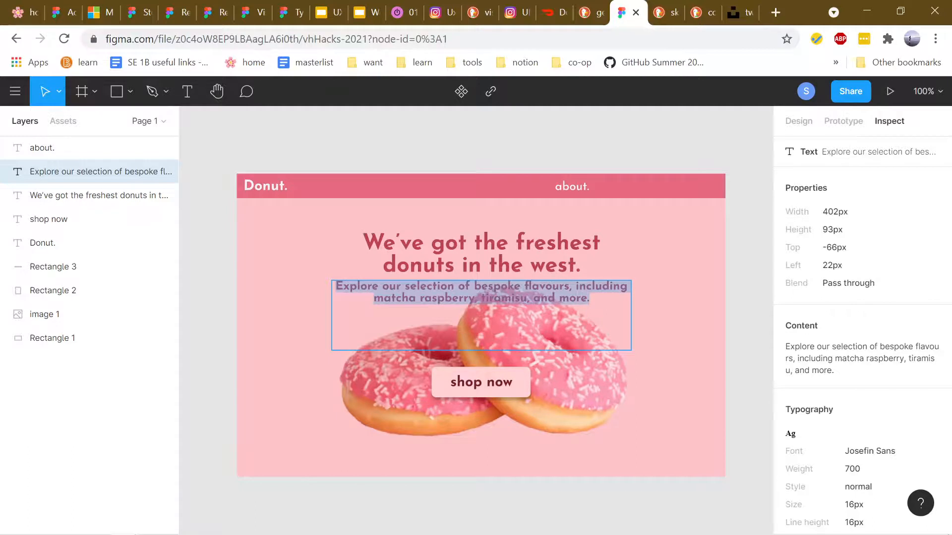
Resize the subheading's text box to about 313 by 71 px and place it roughly centred under the tagline
{"action": "key", "text": "Escape"}
{"action": "left_click_drag", "start_coordinate": [628, 350], "coordinate": [564, 351]}
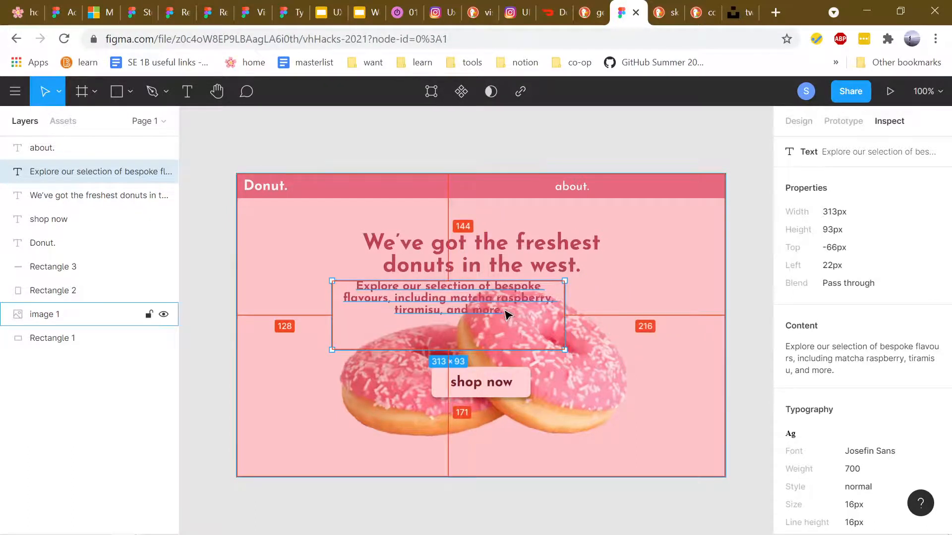
{"action": "left_click_drag", "start_coordinate": [444, 301], "coordinate": [486, 304]}
{"action": "key", "text": "alt"}
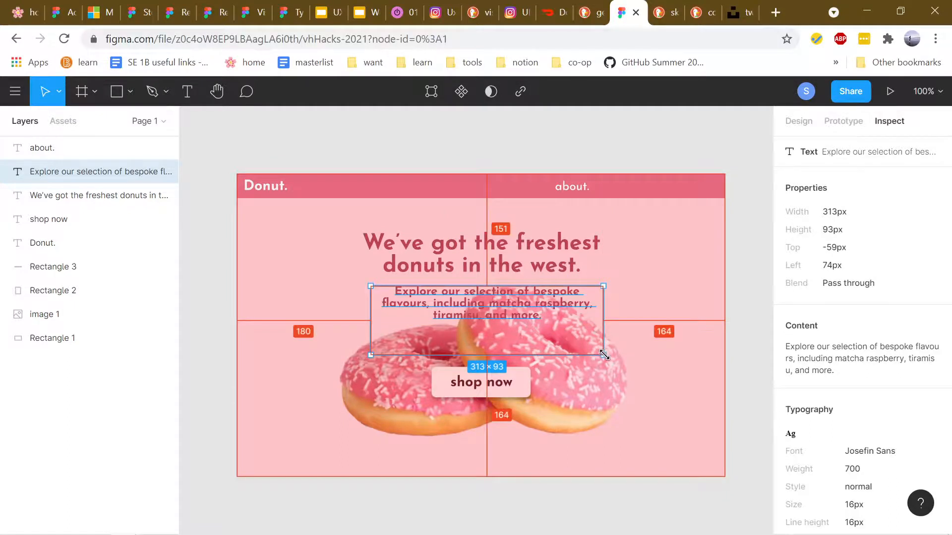
{"action": "mouse_move", "coordinate": [603, 355]}
{"action": "left_mouse_down"}
{"action": "mouse_move", "coordinate": [629, 341]}
{"action": "mouse_move", "coordinate": [604, 339]}
{"action": "left_mouse_up"}
Reduce the subheading's font size to 12px and look at its color and generated CSS
{"action": "key", "text": "ctrl+shift+comma"}
{"action": "key", "text": "ctrl+shift+comma"}
{"action": "key", "text": "ctrl+shift+comma"}
{"action": "key", "text": "ctrl+shift+comma"}
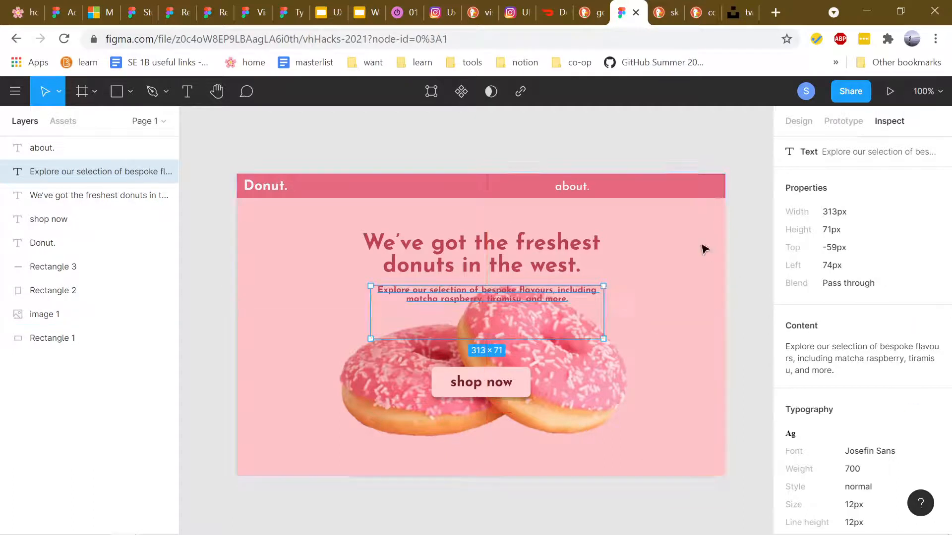
{"action": "left_click", "coordinate": [755, 389]}
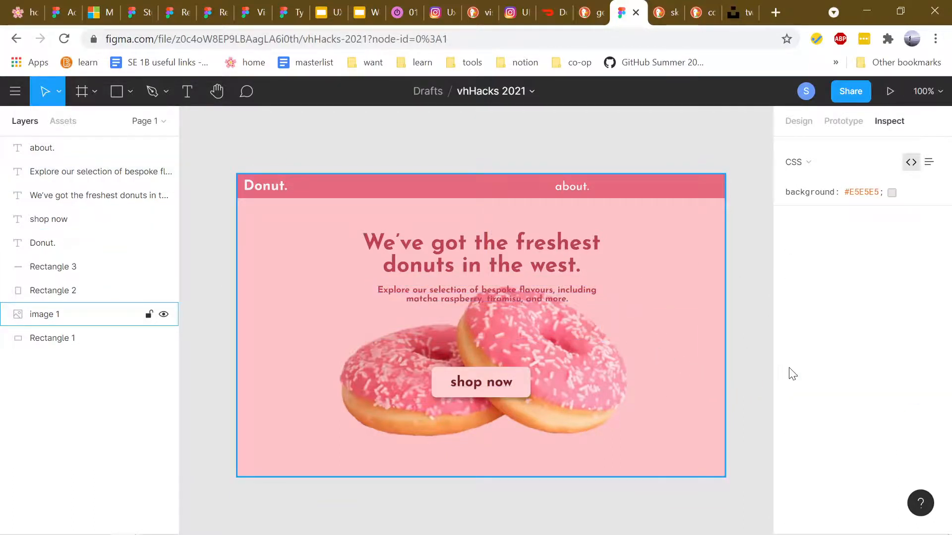
{"action": "left_click", "coordinate": [514, 299]}
{"action": "scroll", "coordinate": [862, 328], "scroll_direction": "down", "scroll_amount": 5}
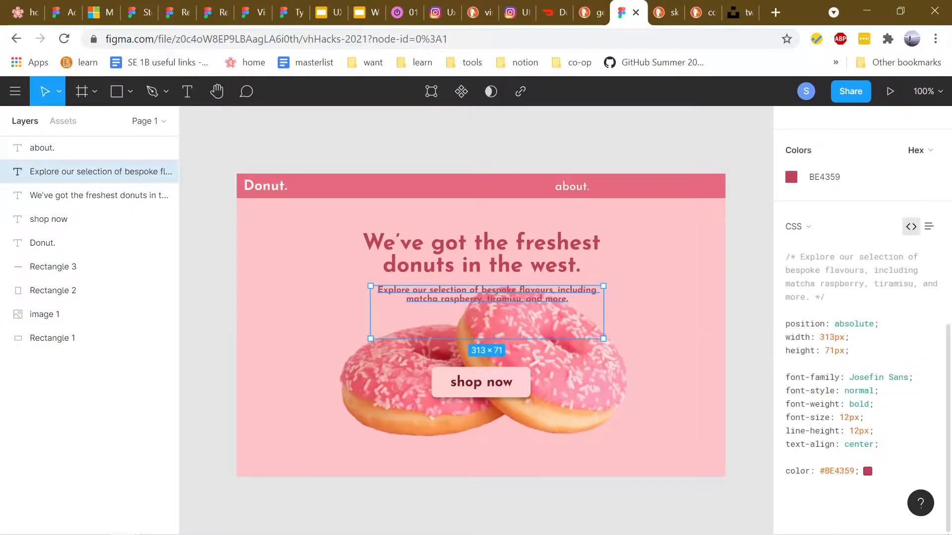
Reposition the photo inside the donut image's crop frame, undoing the last shift so the donuts sit below the subheading
{"action": "left_click", "coordinate": [684, 385]}
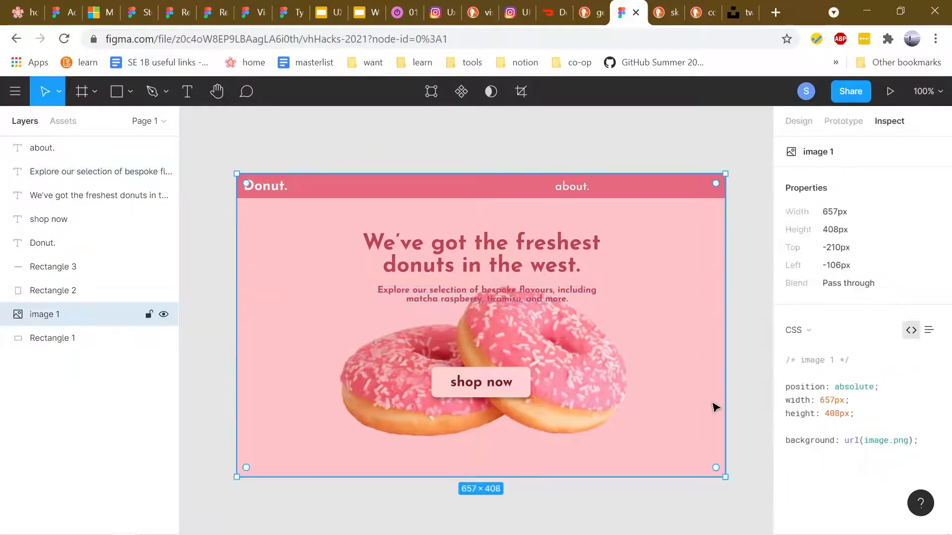
{"action": "left_click", "coordinate": [520, 91]}
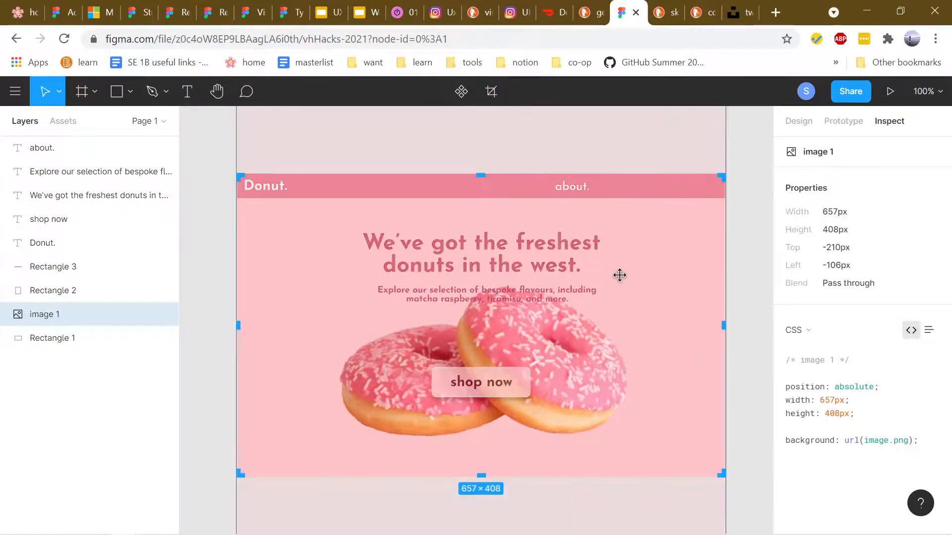
{"action": "left_click_drag", "start_coordinate": [658, 315], "coordinate": [629, 255]}
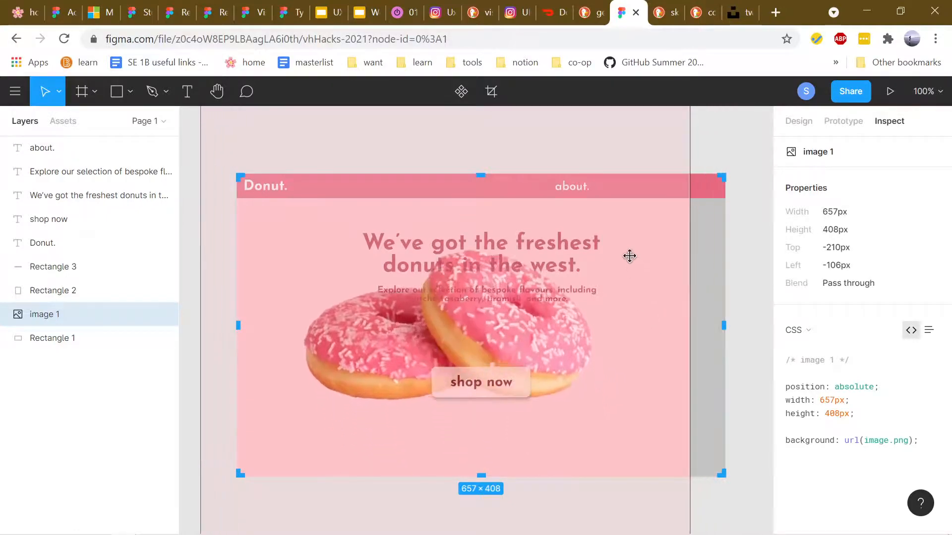
{"action": "scroll", "coordinate": [739, 367], "scroll_direction": "down", "scroll_amount": 2}
{"action": "scroll", "coordinate": [739, 372], "scroll_direction": "down", "scroll_amount": 10}
{"action": "scroll", "coordinate": [724, 392], "scroll_direction": "up", "scroll_amount": 8}
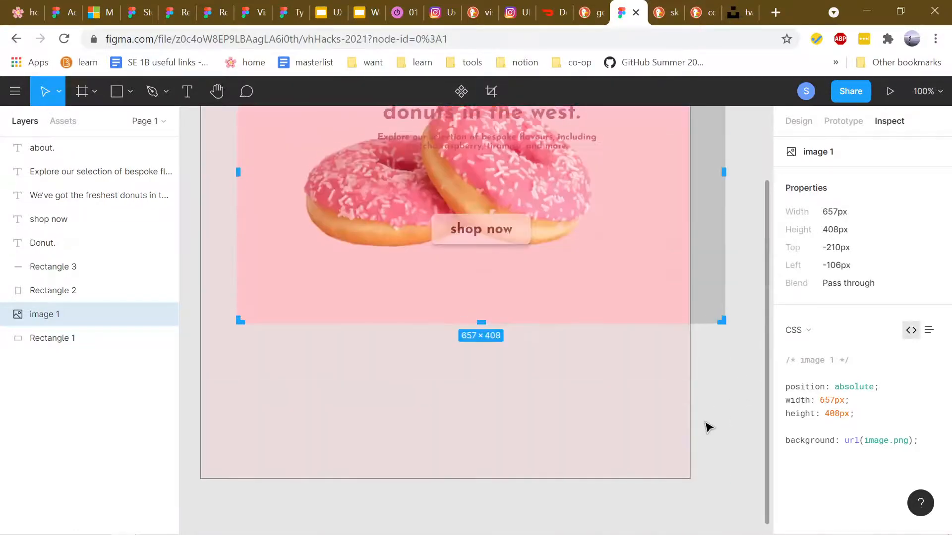
{"action": "scroll", "coordinate": [716, 415], "scroll_direction": "up", "scroll_amount": 5}
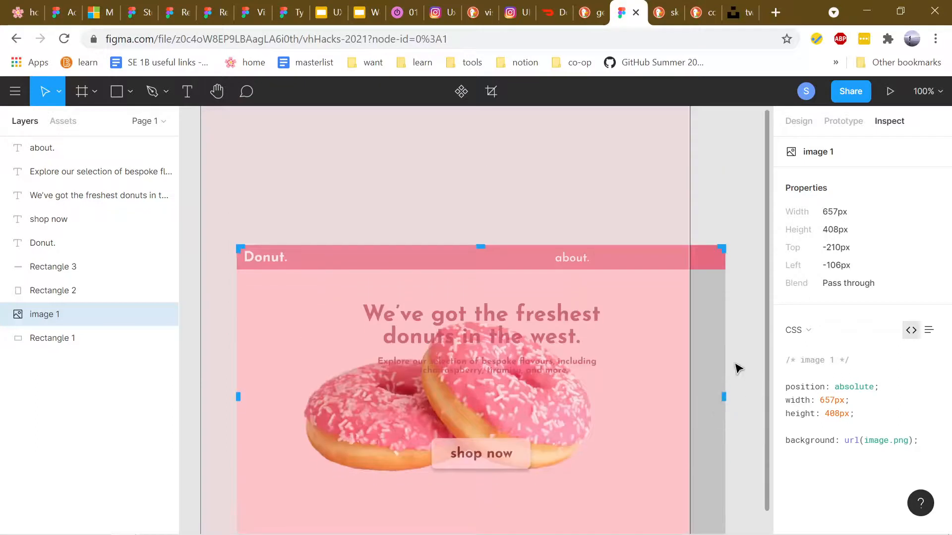
{"action": "key", "text": "Escape"}
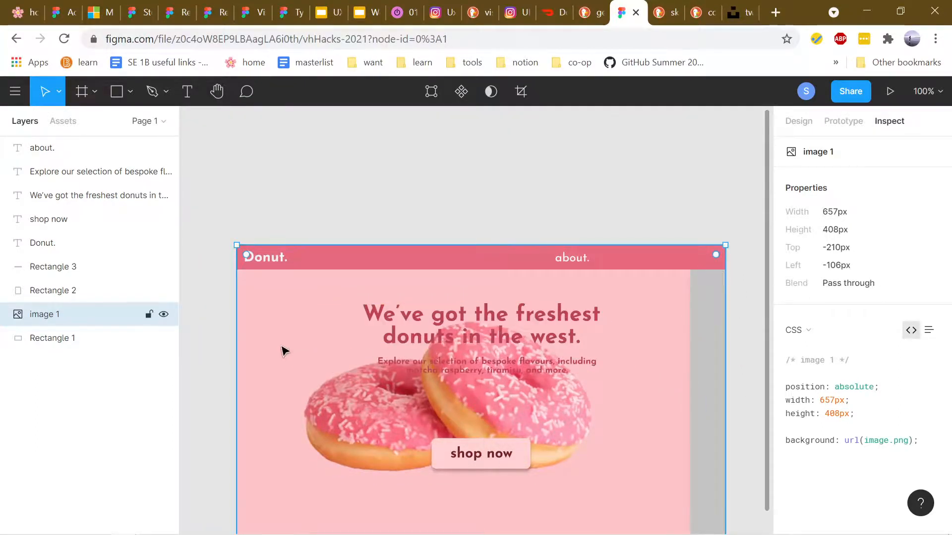
{"action": "left_click", "coordinate": [512, 190]}
{"action": "key", "text": "ctrl+z"}
{"action": "key", "text": "ctrl+z"}
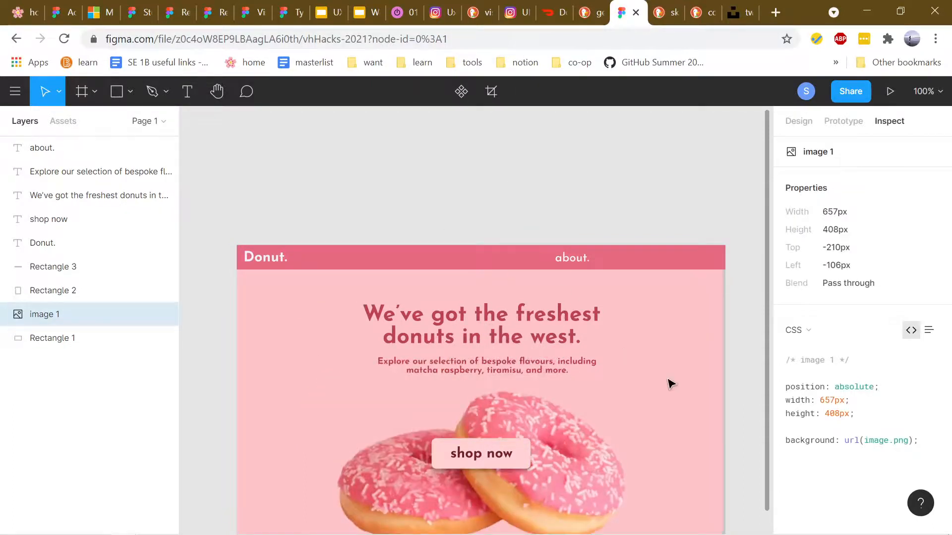
{"action": "scroll", "coordinate": [712, 358], "scroll_direction": "down", "scroll_amount": 1}
{"action": "scroll", "coordinate": [713, 378], "scroll_direction": "down", "scroll_amount": 5}
{"action": "scroll", "coordinate": [716, 374], "scroll_direction": "up", "scroll_amount": 3}
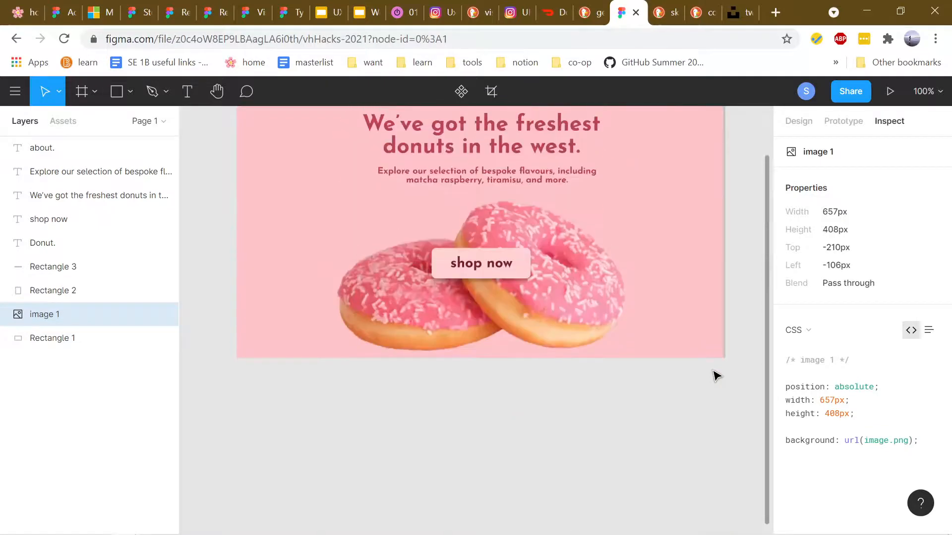
{"action": "left_click", "coordinate": [799, 121]}
{"action": "scroll", "coordinate": [682, 344], "scroll_direction": "up", "scroll_amount": 5}
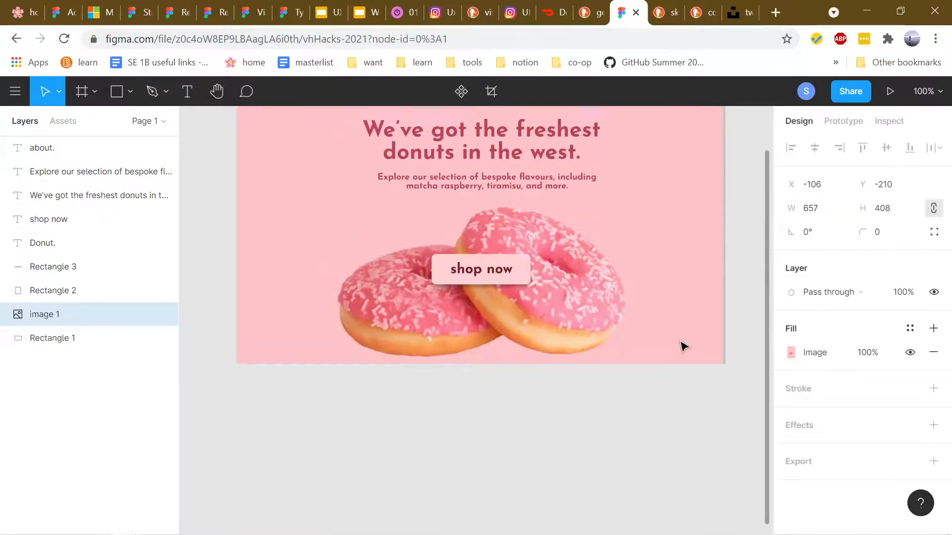
{"action": "scroll", "coordinate": [492, 294], "scroll_direction": "down", "scroll_amount": 3}
{"action": "right_click", "coordinate": [110, 323]}
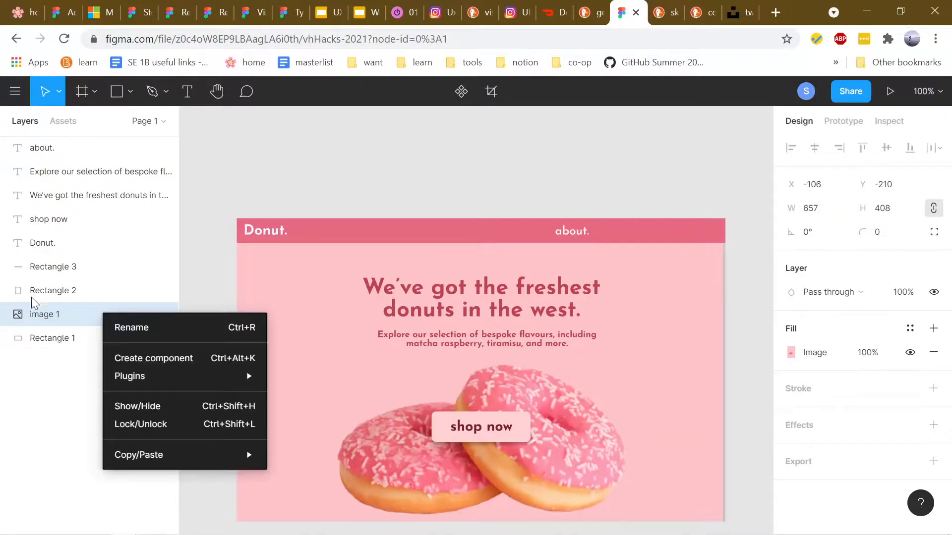
{"action": "key", "text": "Escape"}
Shrink the donut image proportionally and centre it under the header so the donuts sit just below the subheading
{"action": "left_click", "coordinate": [106, 314]}
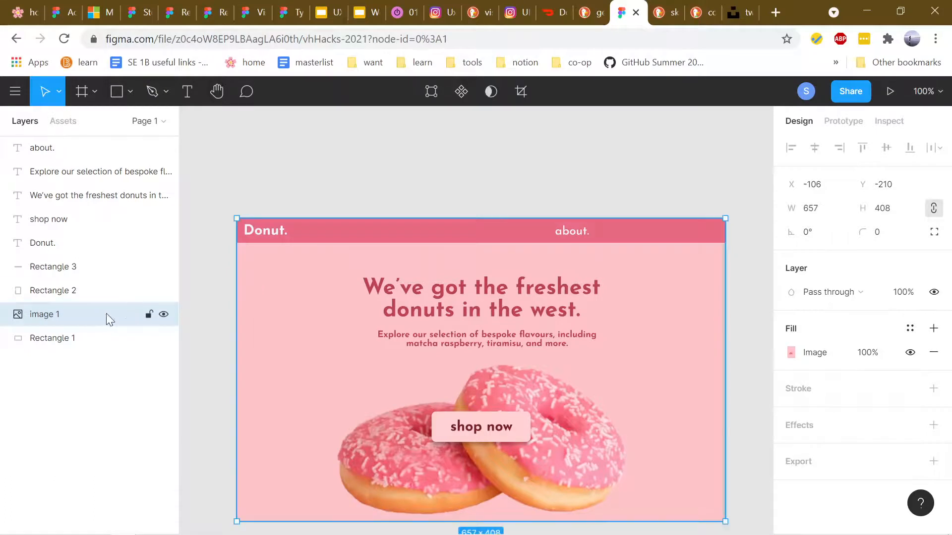
{"action": "key", "text": "alt"}
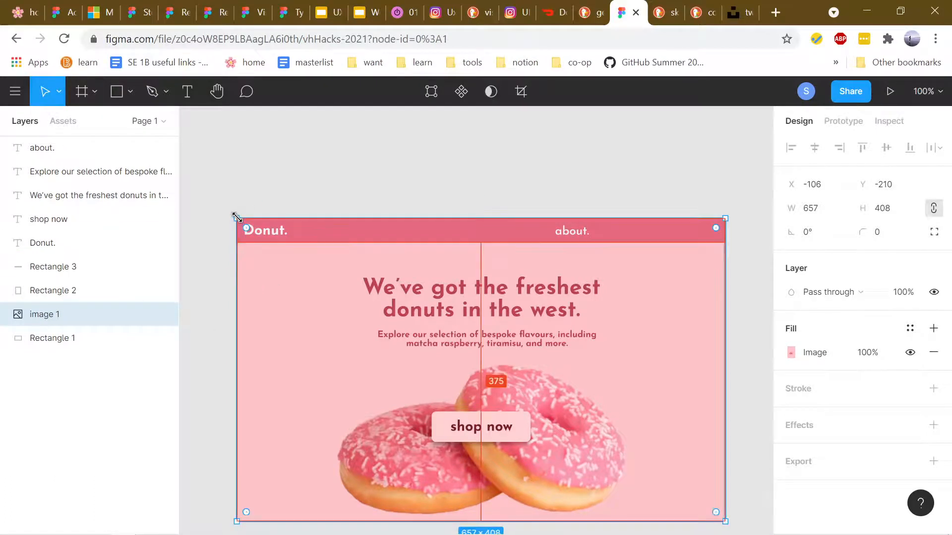
{"action": "left_click_drag", "start_coordinate": [238, 221], "coordinate": [418, 331]}
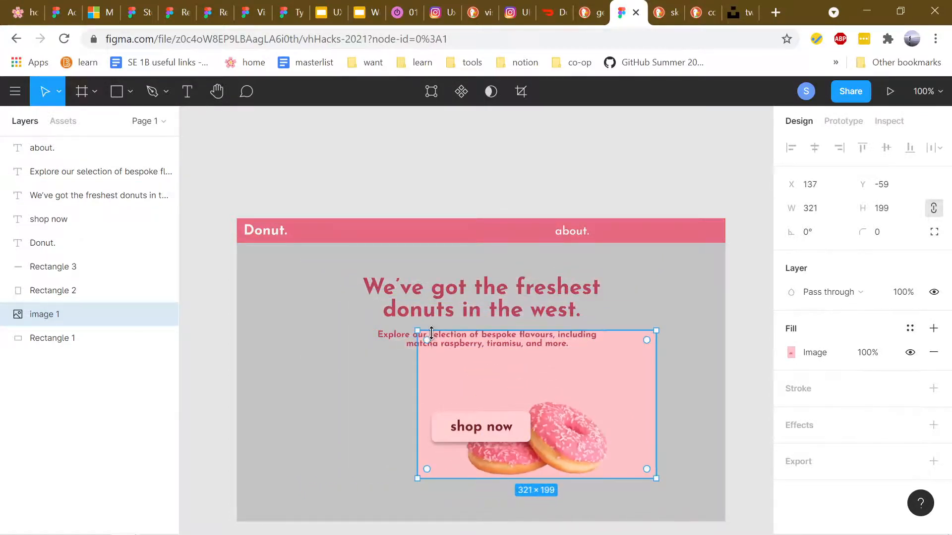
{"action": "key", "text": "ctrl+z"}
{"action": "left_click_drag", "start_coordinate": [391, 382], "coordinate": [391, 358]}
{"action": "left_click_drag", "start_coordinate": [395, 363], "coordinate": [392, 362]}
Fill the grey page background rectangle with the pink FDC4C7 sampled from the donut image
{"action": "left_click", "coordinate": [712, 381]}
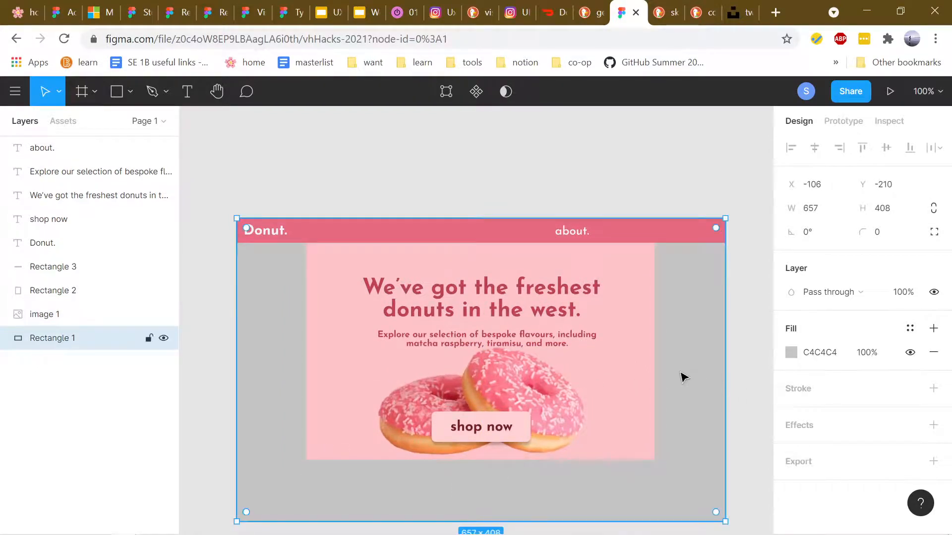
{"action": "key", "text": "i"}
{"action": "left_click", "coordinate": [629, 378]}
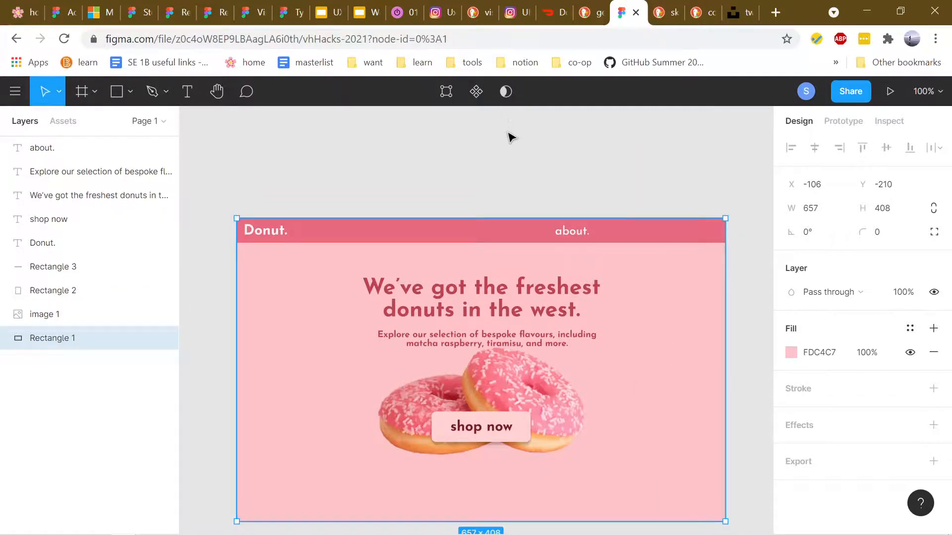
{"action": "left_click", "coordinate": [498, 161]}
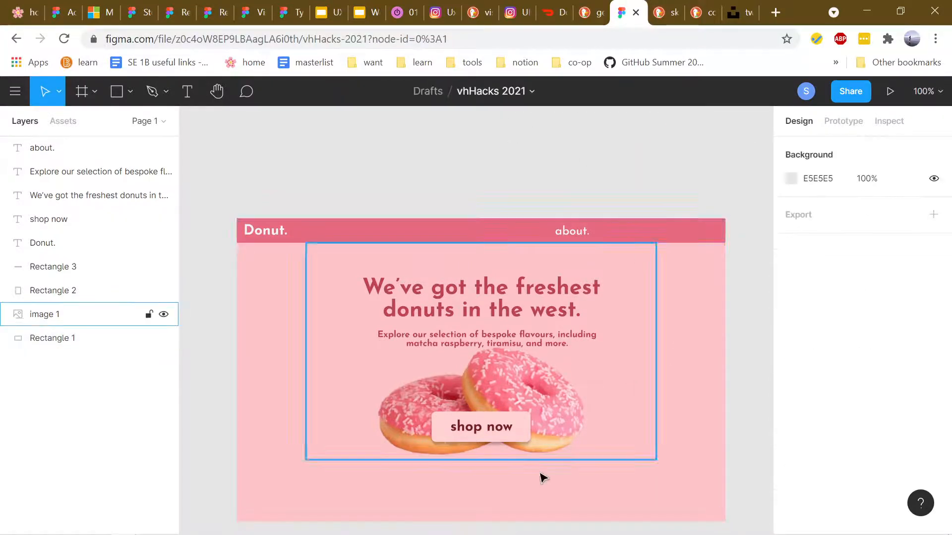
Move the shop now label and its button rectangle together straight down until they clear the donuts
{"action": "left_click", "coordinate": [506, 436]}
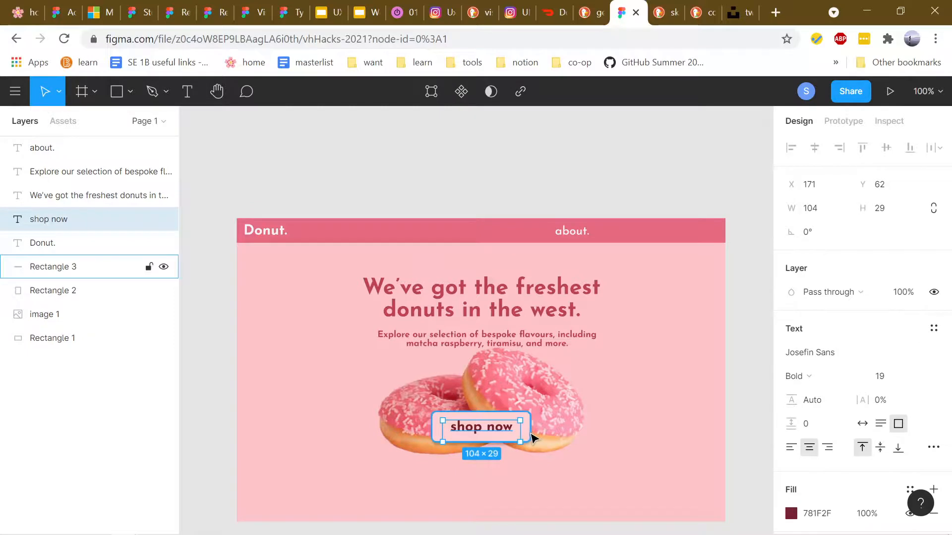
{"action": "left_click", "coordinate": [533, 438], "text": "shift"}
{"action": "key", "text": "shift+Down"}
{"action": "key", "text": "shift+Down"}
{"action": "key", "text": "shift+Down"}
{"action": "key", "text": "shift+Down"}
{"action": "key", "text": "shift+Down"}
{"action": "key", "text": "shift+Down"}
{"action": "key", "text": "shift+Down"}
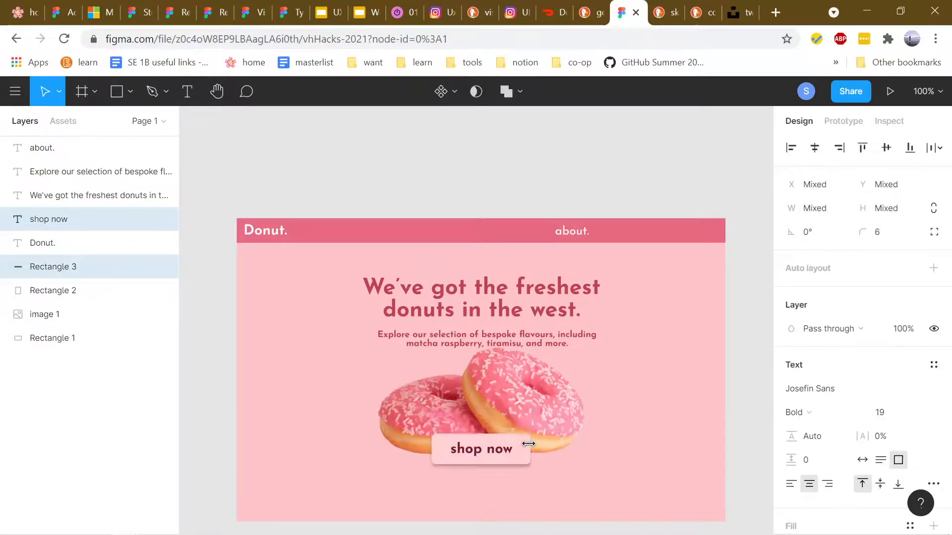
{"action": "key", "text": "shift+Down"}
{"action": "key", "text": "shift+Down"}
{"action": "key", "text": "shift+Down"}
{"action": "key", "text": "shift+Down"}
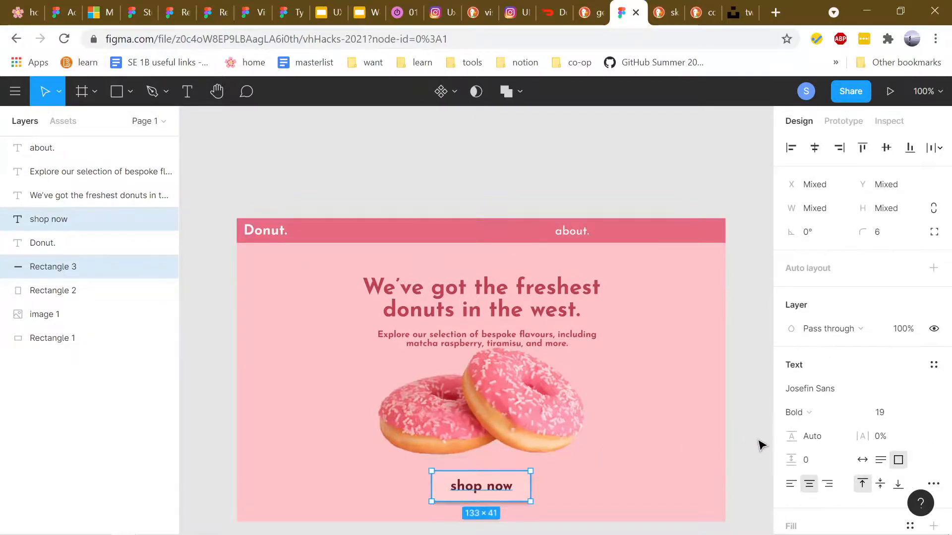
{"action": "left_click", "coordinate": [753, 441]}
{"action": "scroll", "coordinate": [754, 390], "scroll_direction": "down", "scroll_amount": 1}
{"action": "scroll", "coordinate": [761, 395], "scroll_direction": "up", "scroll_amount": 1}
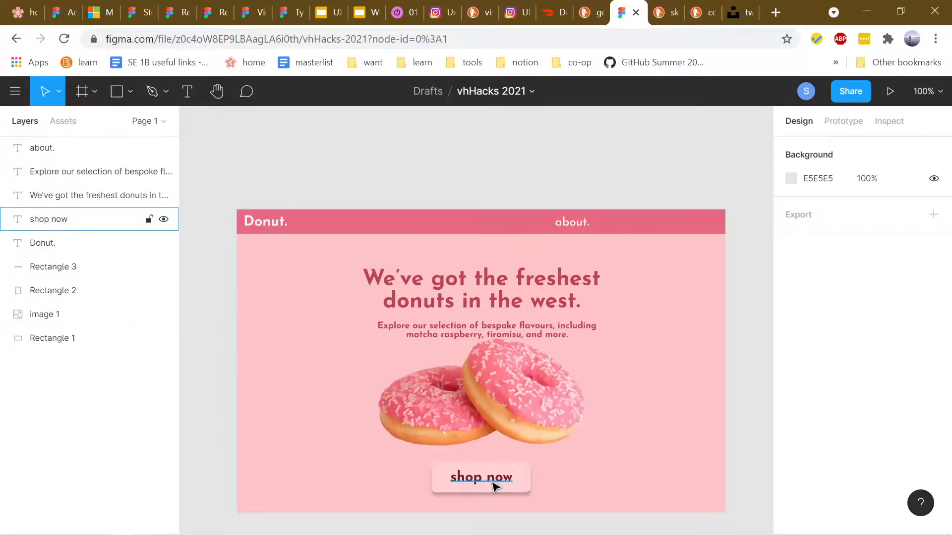
Nudge the shop now label down to Y 140 and delete the rounded button rectangle behind it
{"action": "left_click", "coordinate": [497, 487]}
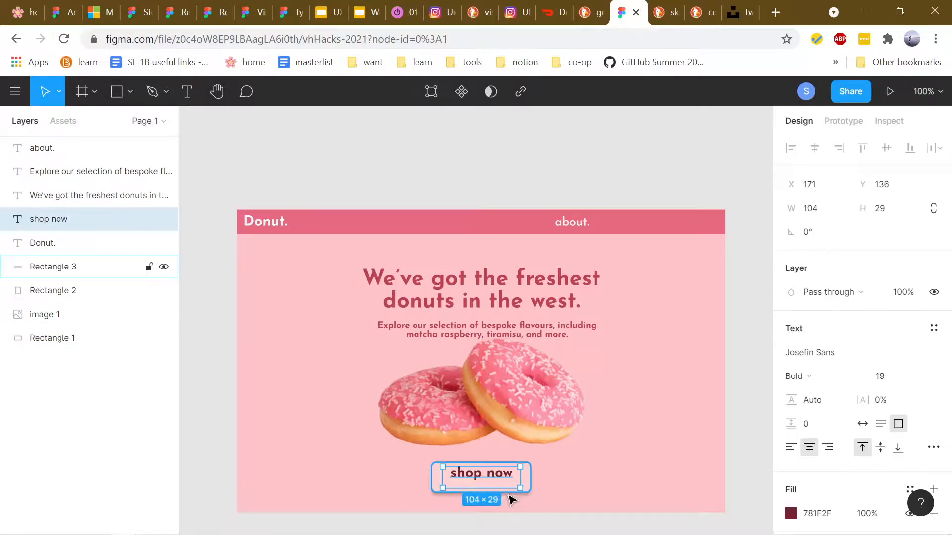
{"action": "left_click_drag", "start_coordinate": [511, 497], "coordinate": [507, 496]}
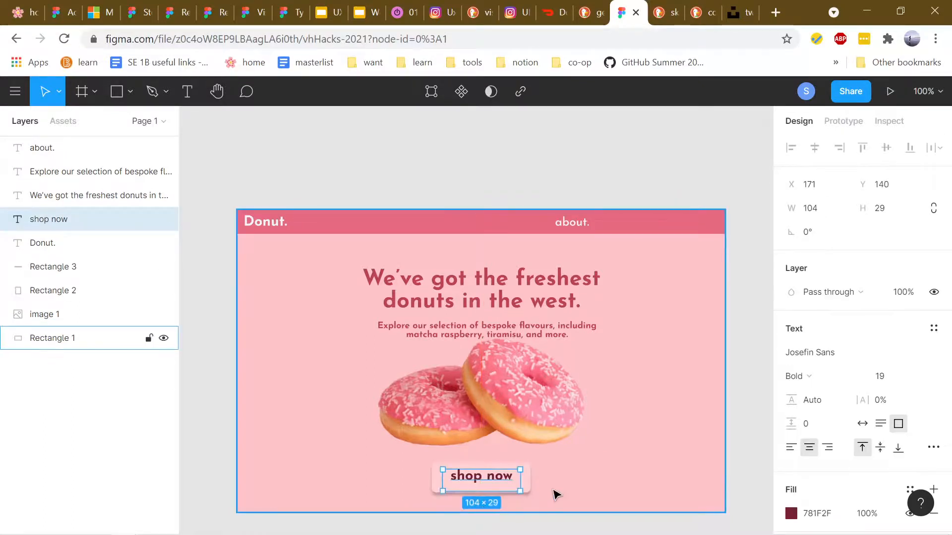
{"action": "left_click", "coordinate": [732, 484]}
{"action": "left_click", "coordinate": [523, 490]}
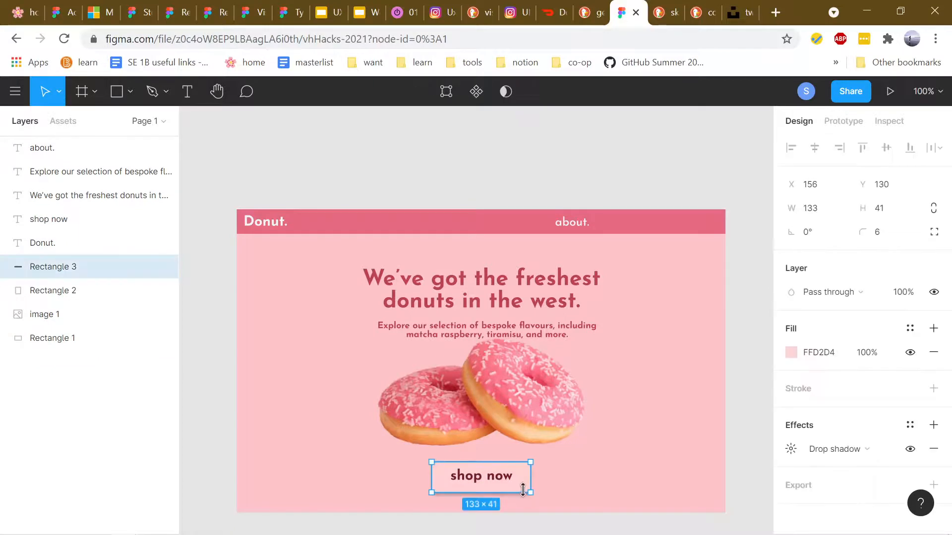
{"action": "key", "text": "Delete"}
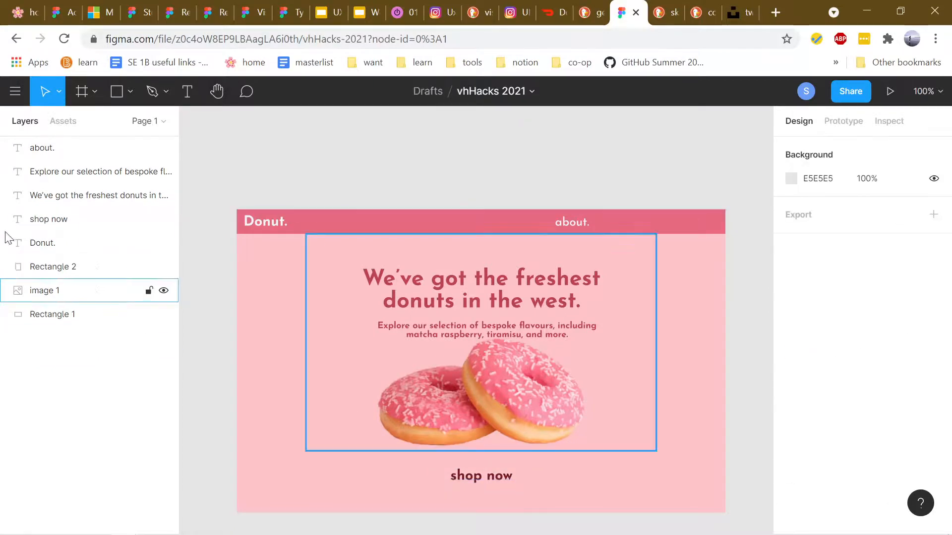
Draw a closed downward-pointing chevron about 127 by 55.5 px with the Pen tool, beside the tagline
{"action": "left_click", "coordinate": [166, 94]}
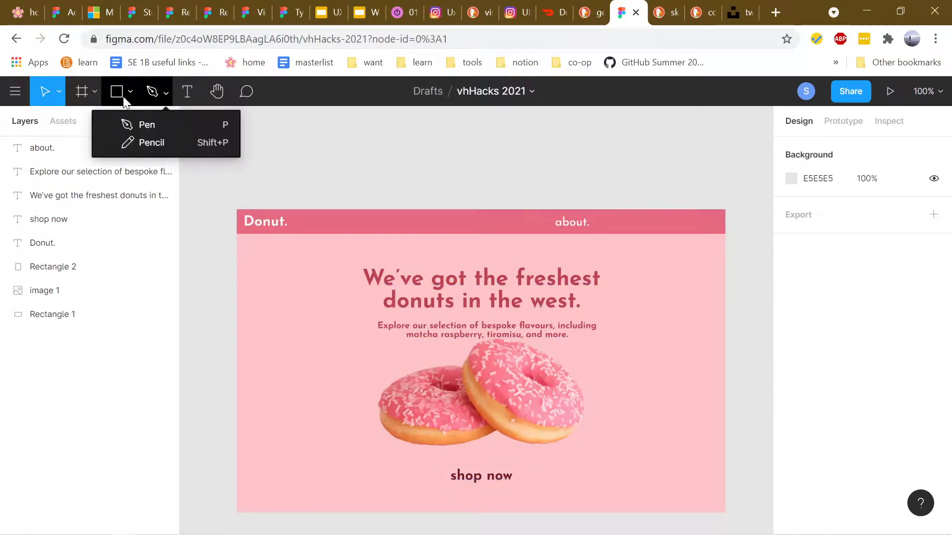
{"action": "left_click", "coordinate": [169, 124]}
{"action": "left_click", "coordinate": [253, 304]}
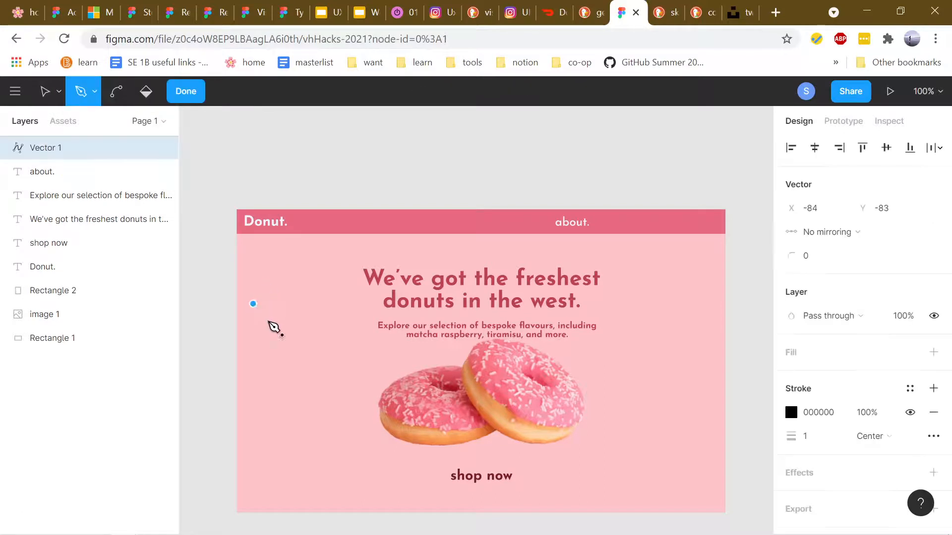
{"action": "left_click", "coordinate": [296, 336]}
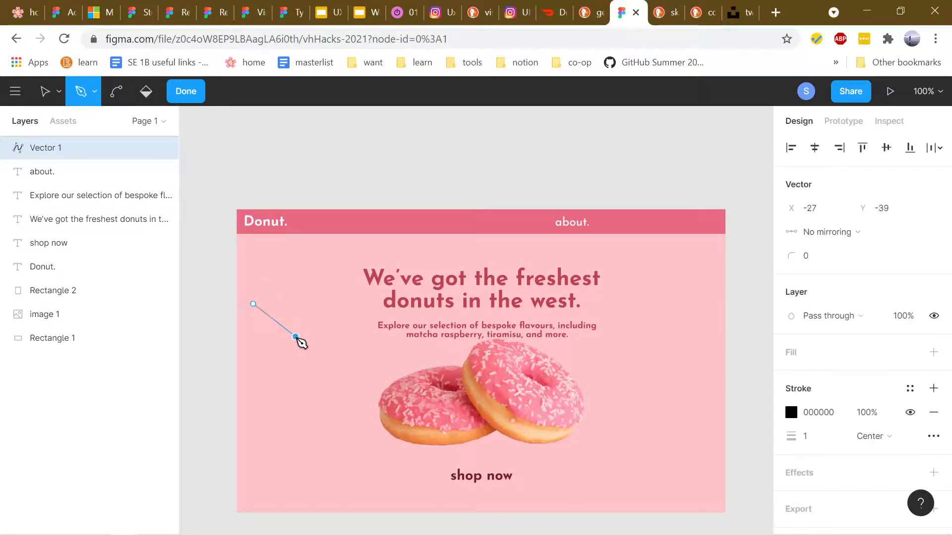
{"action": "left_click", "coordinate": [346, 304]}
{"action": "left_click", "coordinate": [339, 298]}
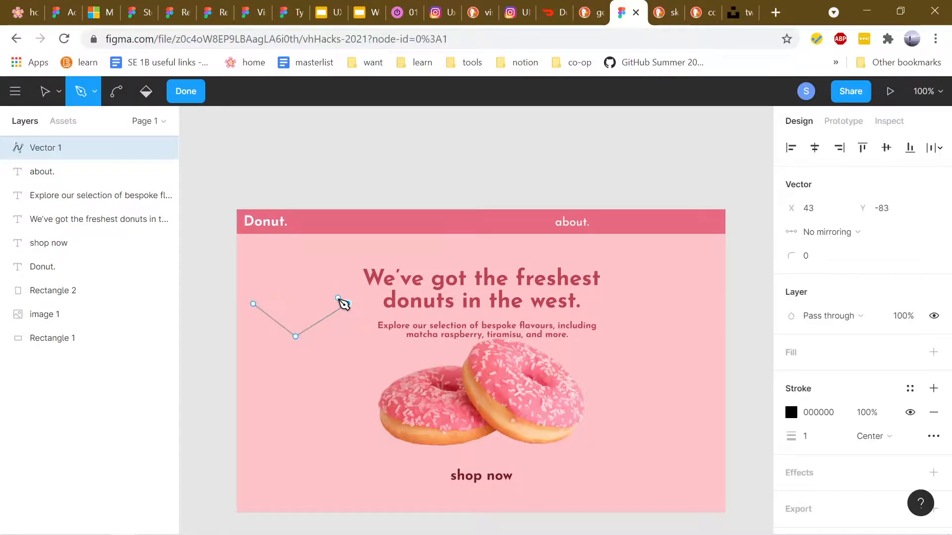
{"action": "left_click_drag", "start_coordinate": [339, 298], "coordinate": [340, 295]}
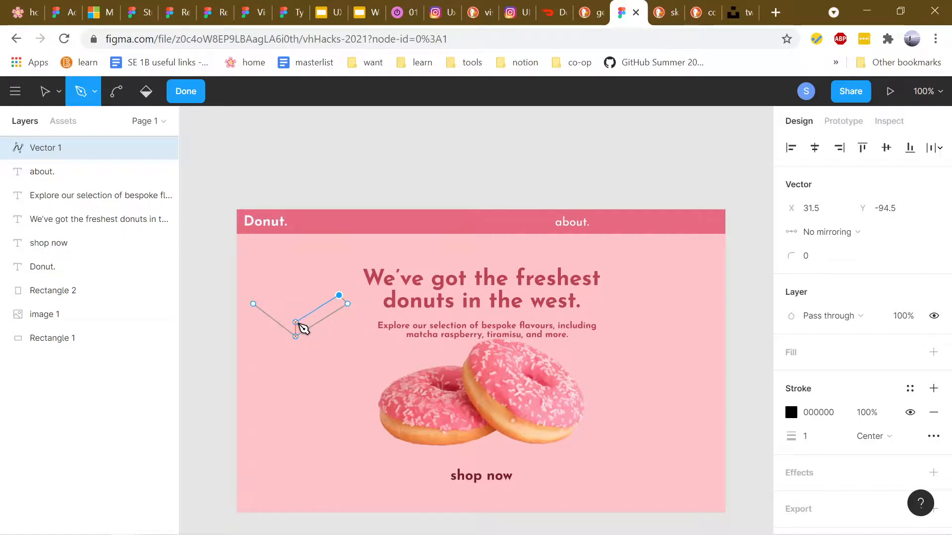
{"action": "left_click", "coordinate": [296, 323]}
{"action": "left_click", "coordinate": [262, 296]}
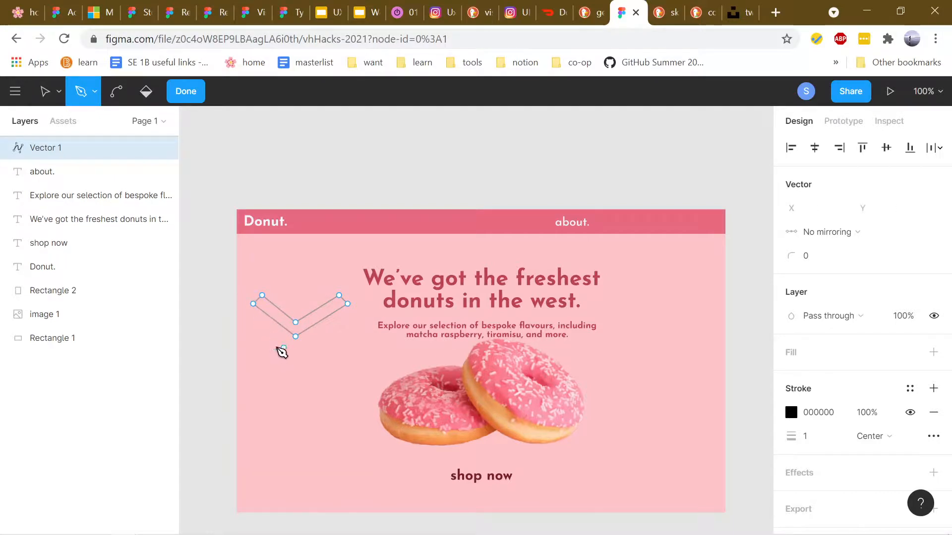
{"action": "right_click", "coordinate": [212, 336]}
{"action": "key", "text": "Escape"}
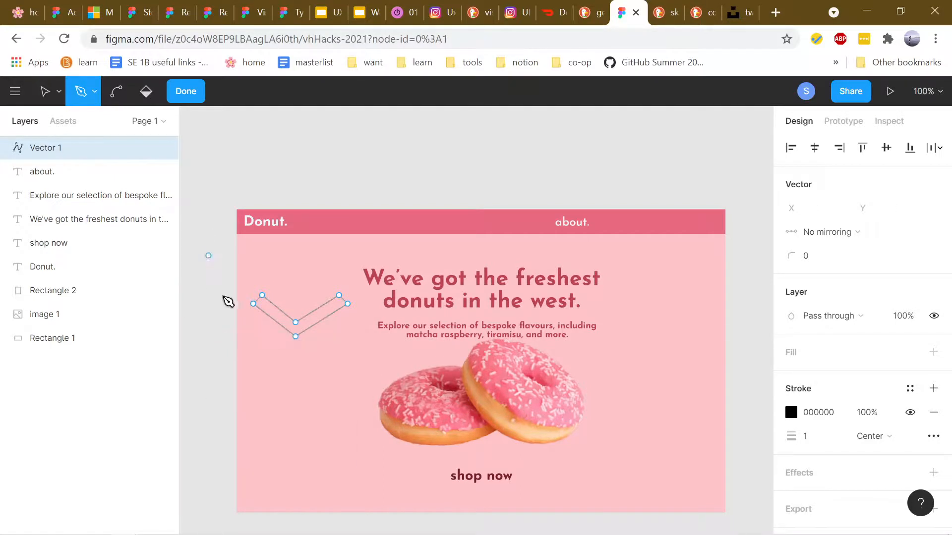
{"action": "key", "text": "Escape"}
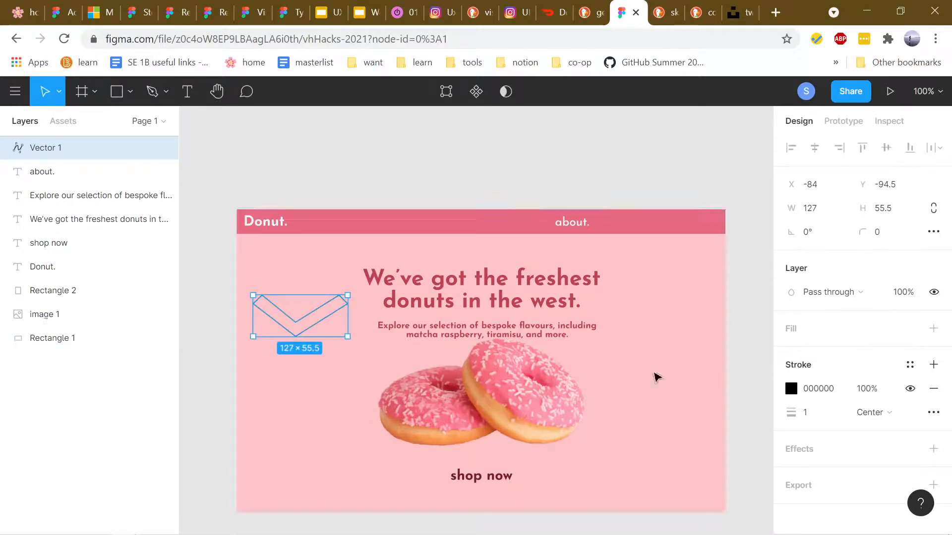
Remove the chevron's stroke and give it a solid fill in the dark maroon 781F2F sampled from the shop now text
{"action": "left_click", "coordinate": [934, 388]}
{"action": "left_click", "coordinate": [934, 329]}
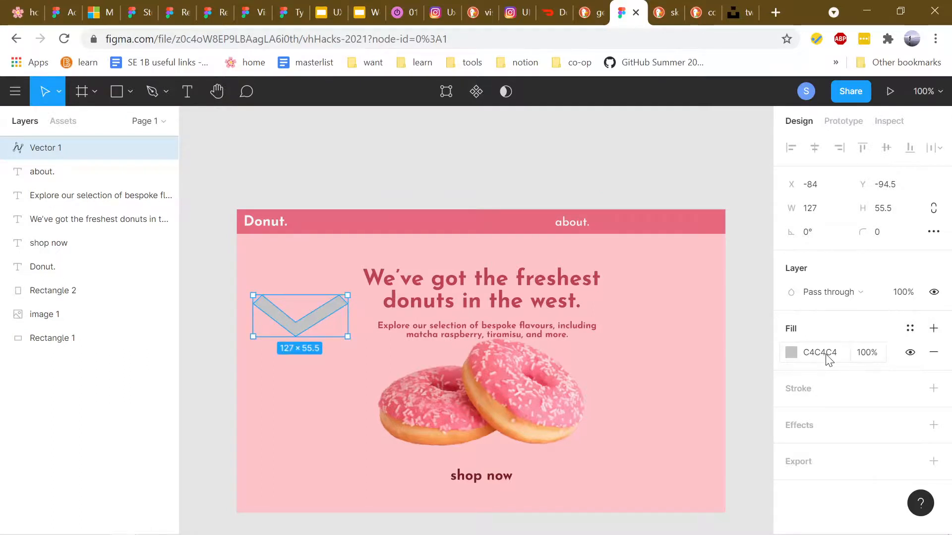
{"action": "left_click", "coordinate": [791, 354]}
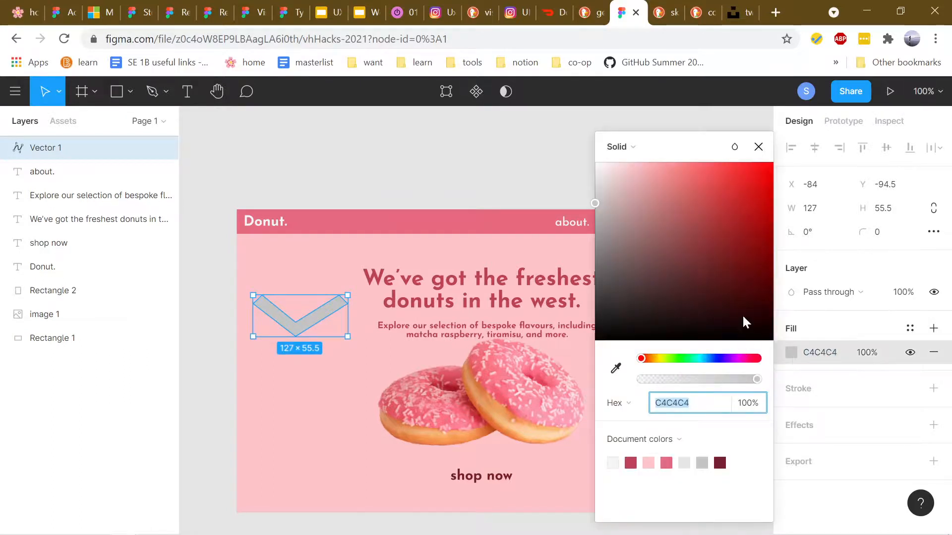
{"action": "left_click", "coordinate": [615, 368]}
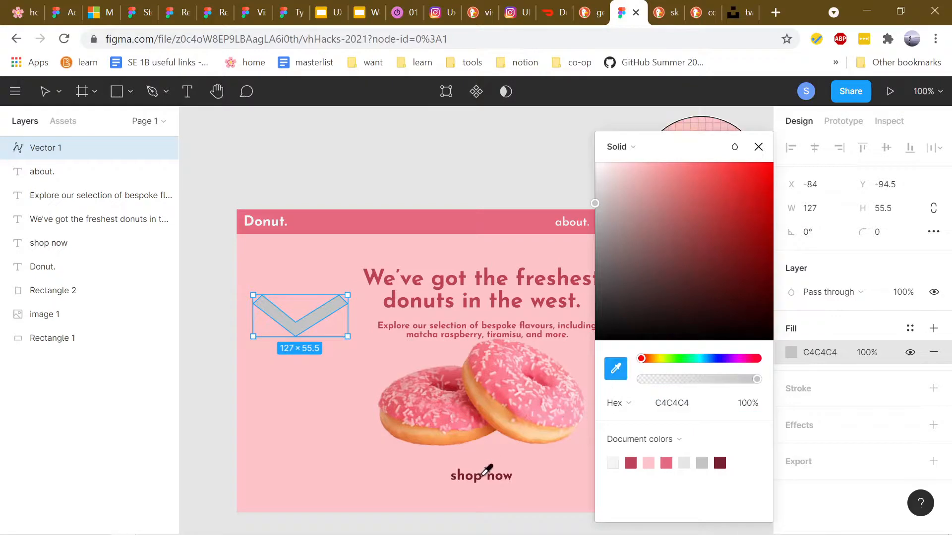
{"action": "left_click", "coordinate": [757, 147]}
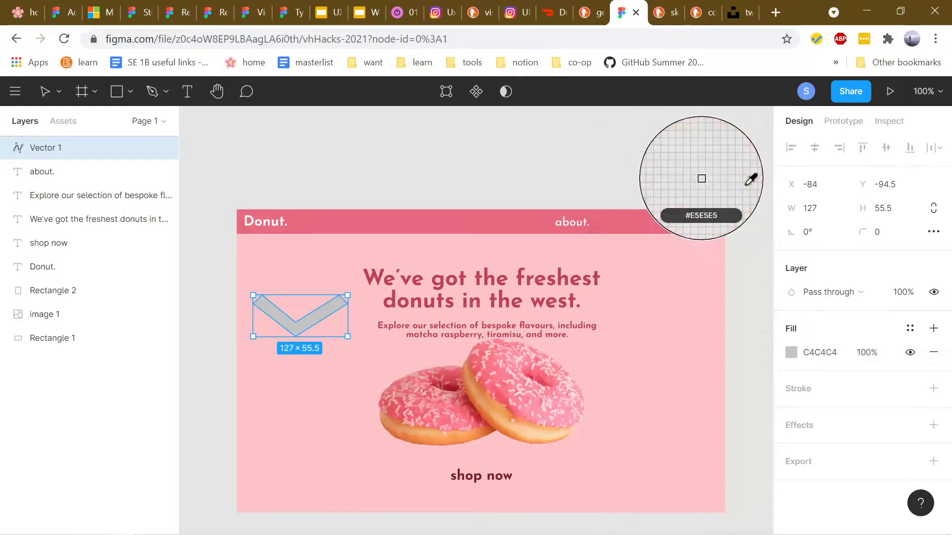
{"action": "left_click", "coordinate": [483, 479]}
{"action": "left_click", "coordinate": [532, 145]}
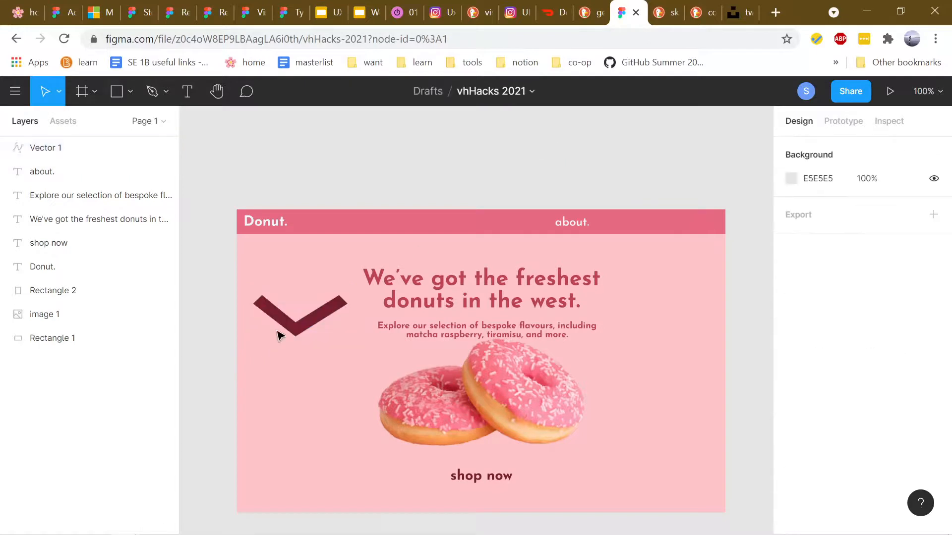
Scale the chevron down to about 25 by 11 px and place it centred just beneath the shop now label
{"action": "left_click", "coordinate": [303, 325]}
{"action": "left_click", "coordinate": [288, 330]}
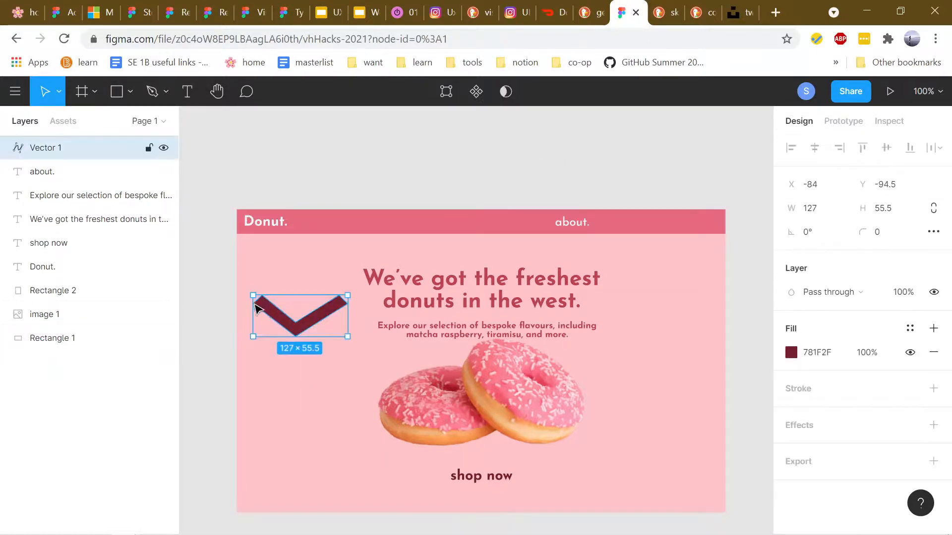
{"action": "left_click_drag", "start_coordinate": [254, 296], "coordinate": [481, 503]}
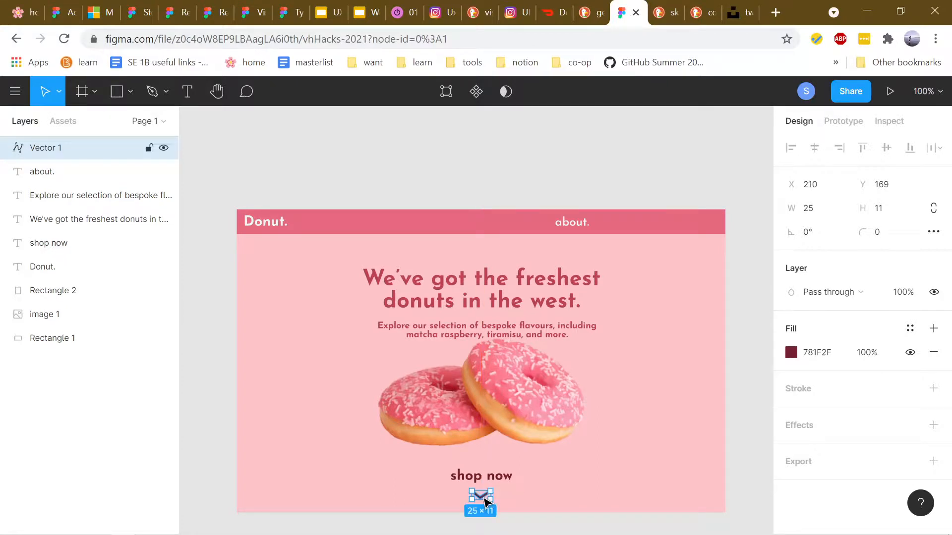
{"action": "left_click", "coordinate": [739, 448]}
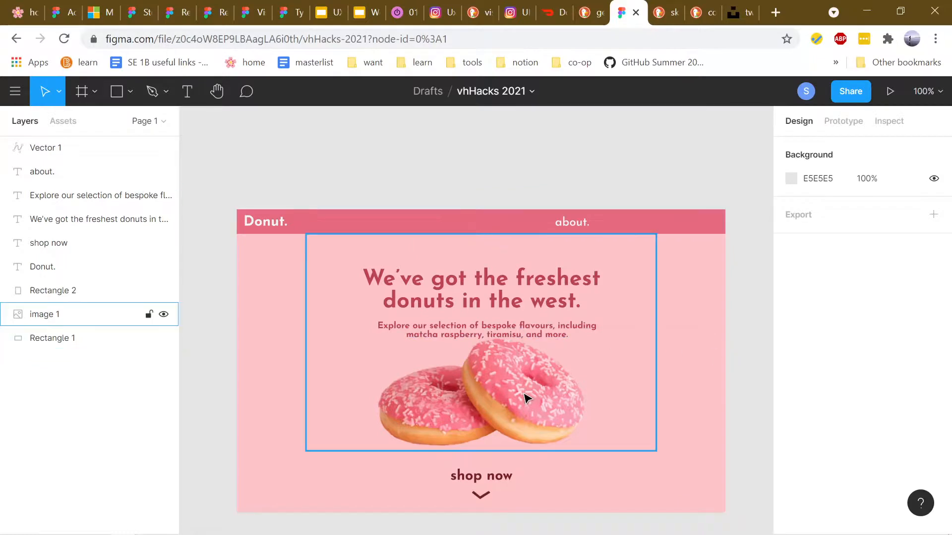
Shift the donut image slightly down to leave a gap under the subheading, and select the subheading text
{"action": "left_click_drag", "start_coordinate": [527, 394], "coordinate": [529, 399]}
{"action": "left_click", "coordinate": [751, 360]}
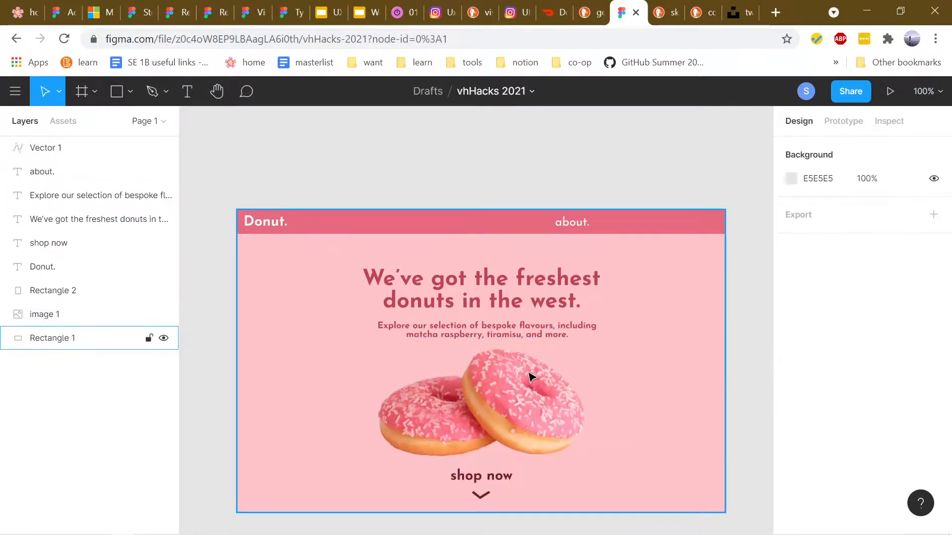
{"action": "left_click", "coordinate": [526, 336]}
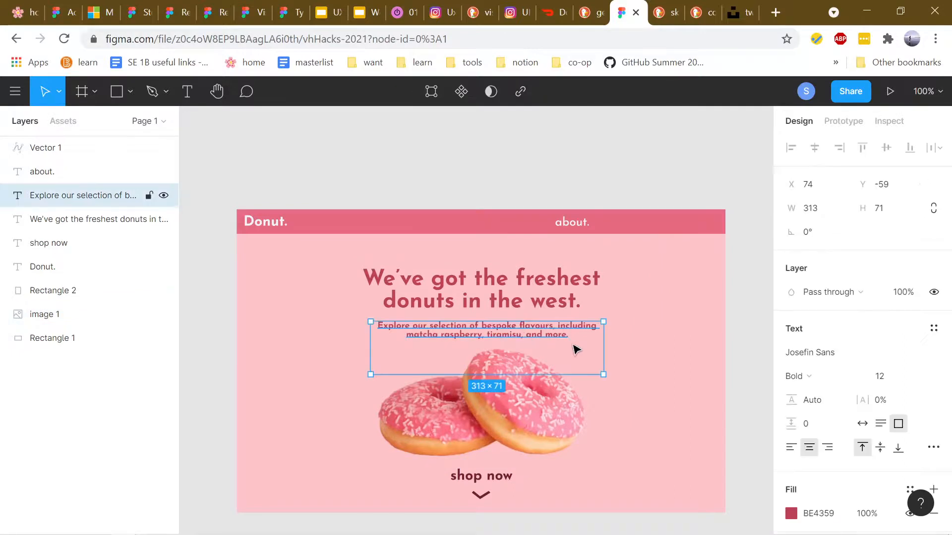
Recolour the subheading text from the tagline's shade to a muted dusty pink, B96F7C
{"action": "left_click", "coordinate": [792, 514]}
{"action": "type", "text": "FFFFFF"}
{"action": "key", "text": "Return"}
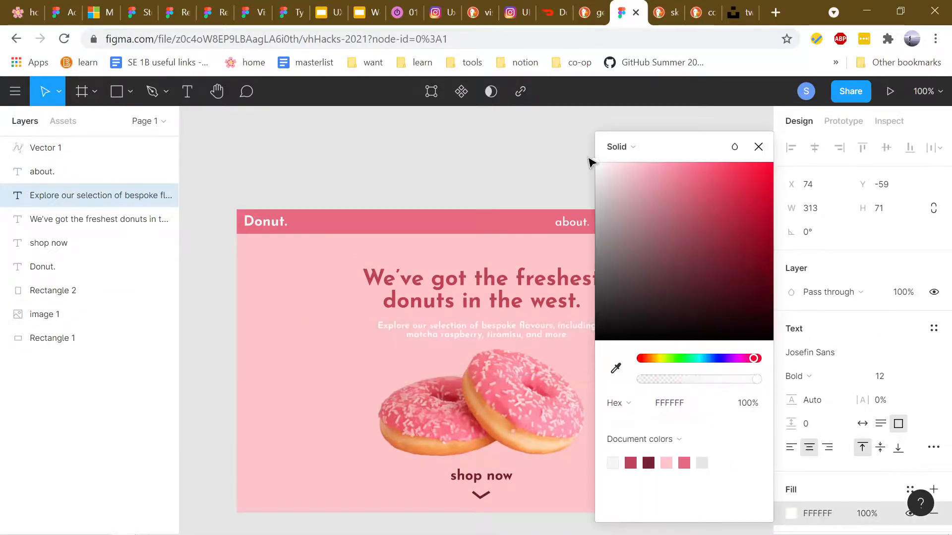
{"action": "left_click_drag", "start_coordinate": [601, 178], "coordinate": [666, 215]}
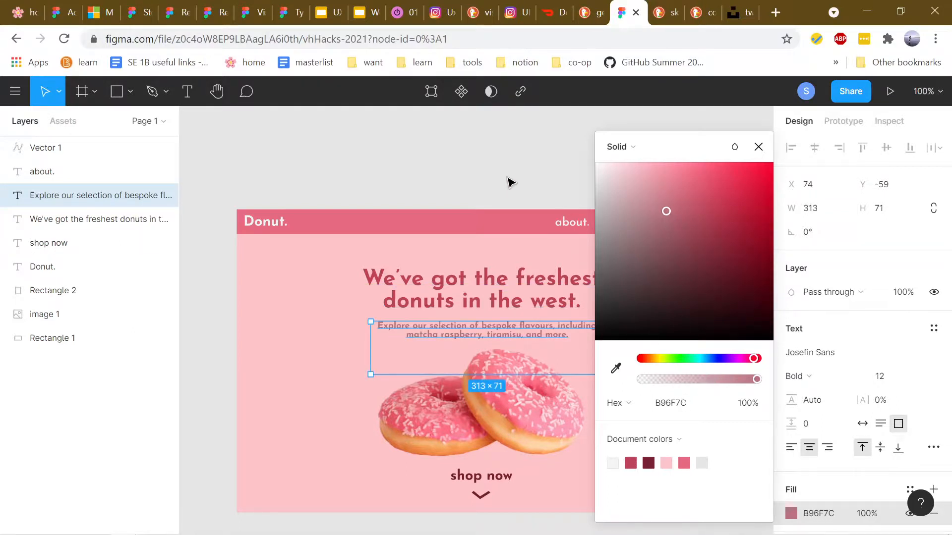
{"action": "left_click", "coordinate": [546, 179]}
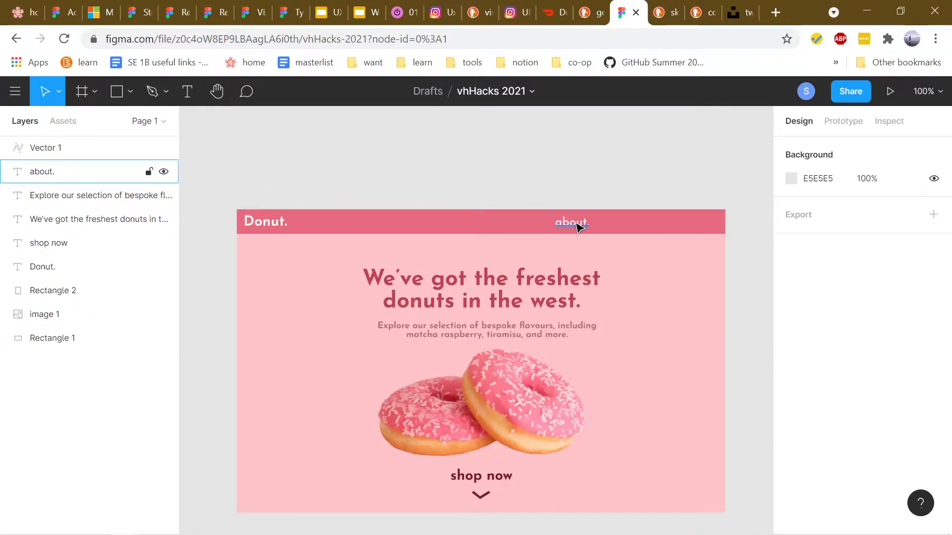
Duplicate the about. label in the header bar and place the copy just to its right on the same line
{"action": "left_click_drag", "start_coordinate": [613, 227], "coordinate": [577, 226]}
{"action": "key", "text": "super"}
{"action": "left_click", "coordinate": [591, 170]}
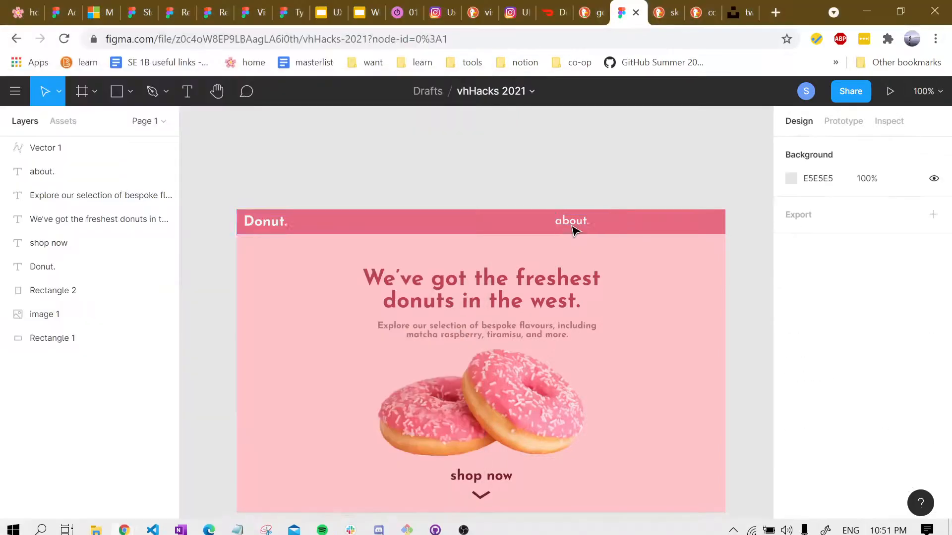
{"action": "left_click_drag", "start_coordinate": [582, 227], "coordinate": [625, 224]}
{"action": "double_click", "coordinate": [624, 221]}
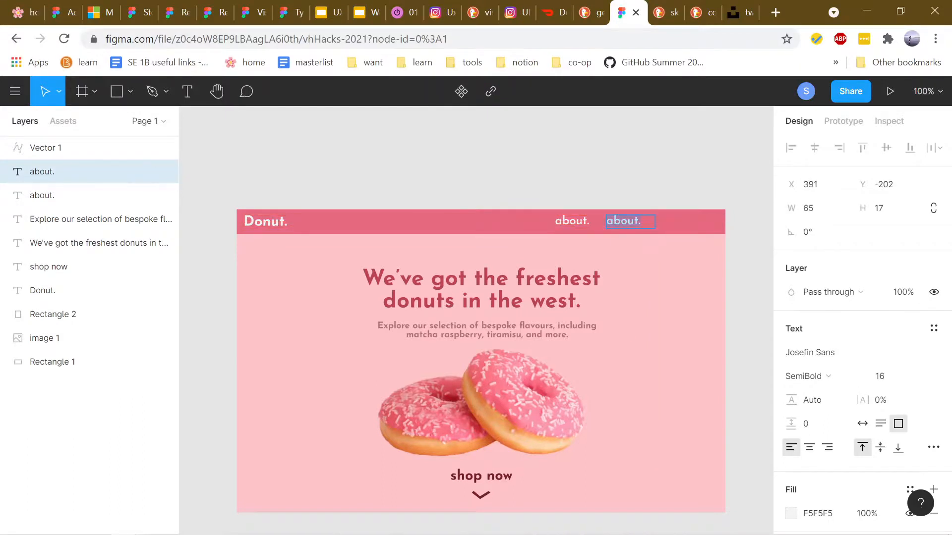
{"action": "key", "text": "Escape"}
Change the first navigation label to "about us." and widen its text box leftward to 82 px so it fits one line
{"action": "left_click", "coordinate": [573, 224]}
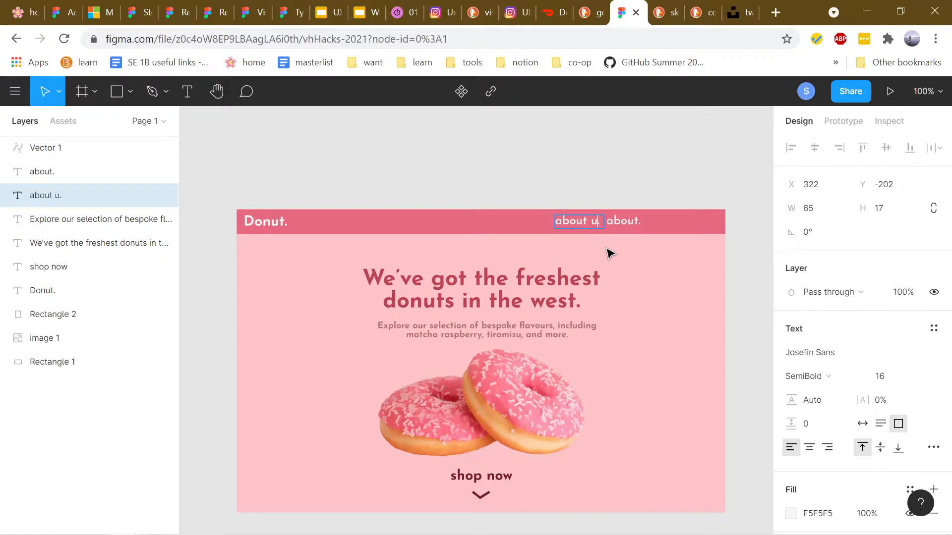
{"action": "key", "text": "Escape"}
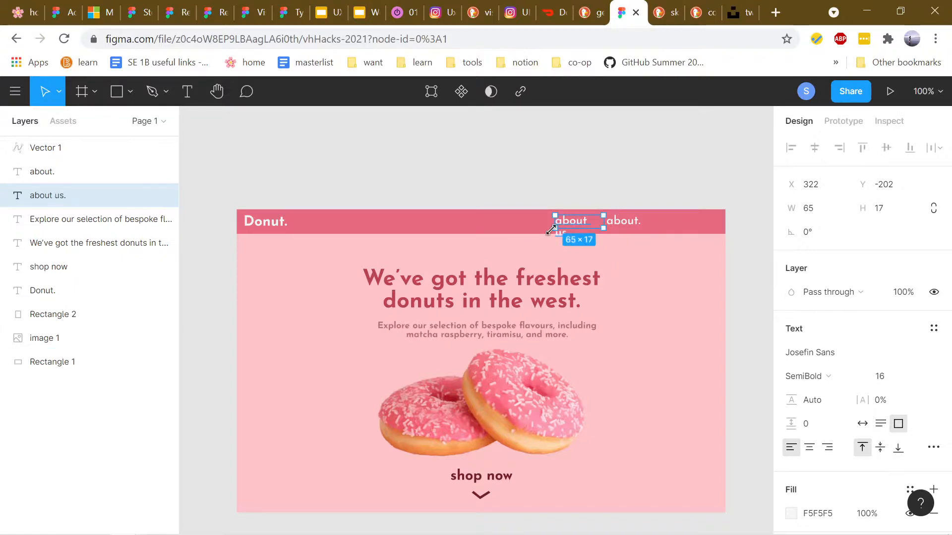
{"action": "left_click_drag", "start_coordinate": [548, 230], "coordinate": [535, 231]}
Replace the duplicated about. label's text with "shop."
{"action": "left_click", "coordinate": [640, 224]}
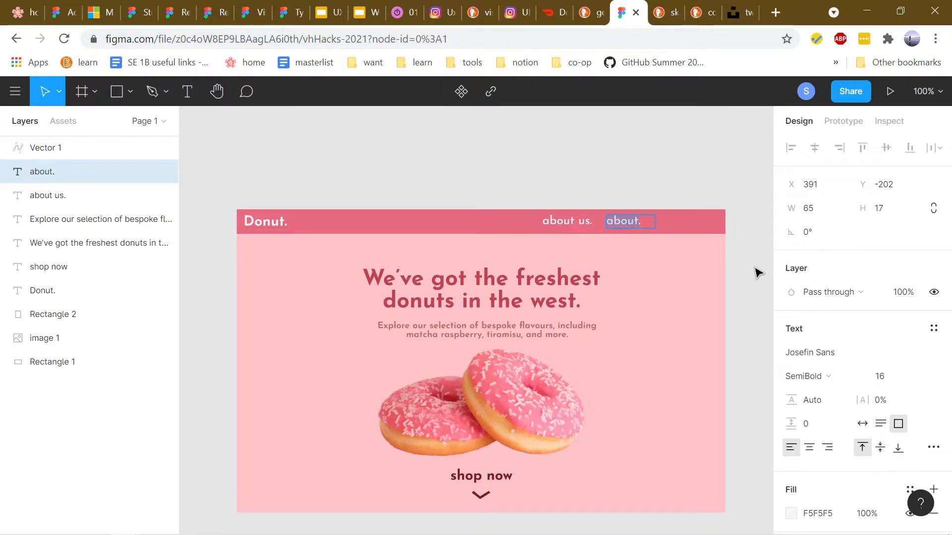
{"action": "type", "text": "shop."}
{"action": "key", "text": "Escape"}
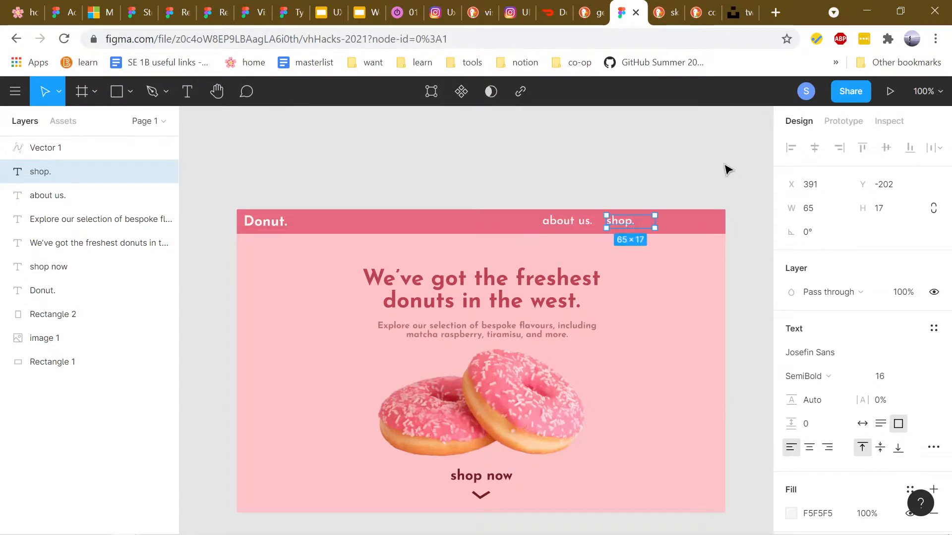
{"action": "key", "text": "Escape"}
Duplicate the shop. label to its right, change the copy to "subscribe." and widen its box to fit one line
{"action": "left_click_drag", "start_coordinate": [647, 223], "coordinate": [668, 222], "text": "alt"}
{"action": "double_click", "coordinate": [667, 221]}
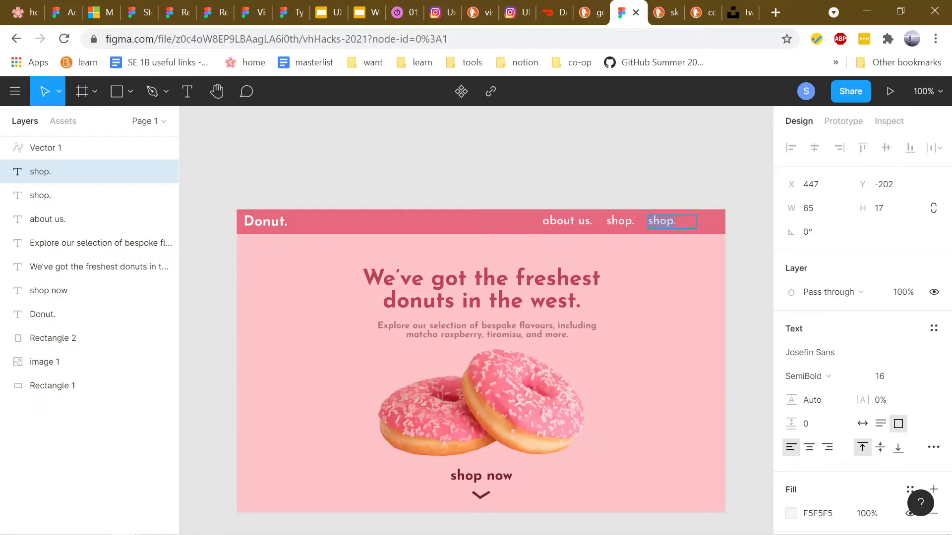
{"action": "type", "text": "subscribe."}
{"action": "key", "text": "Escape"}
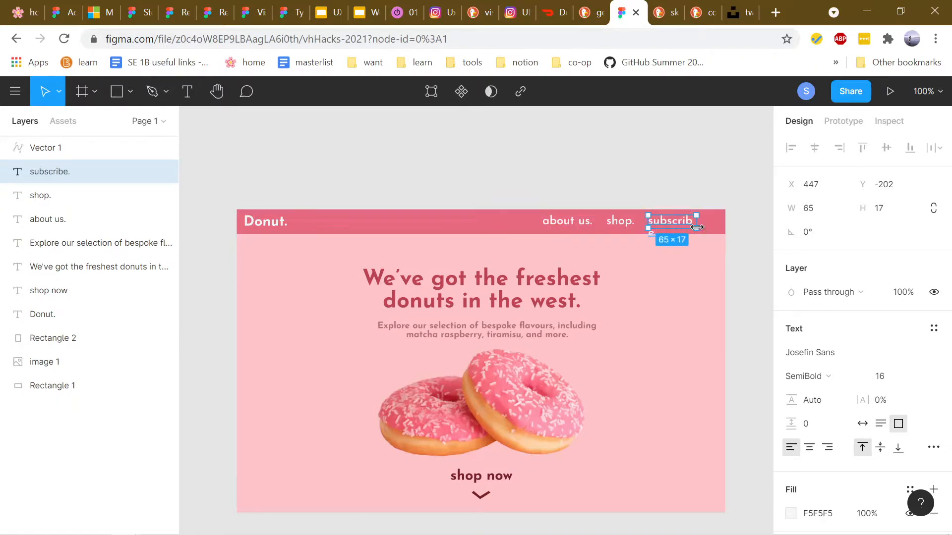
{"action": "left_click_drag", "start_coordinate": [696, 230], "coordinate": [707, 227]}
{"action": "left_click", "coordinate": [690, 188]}
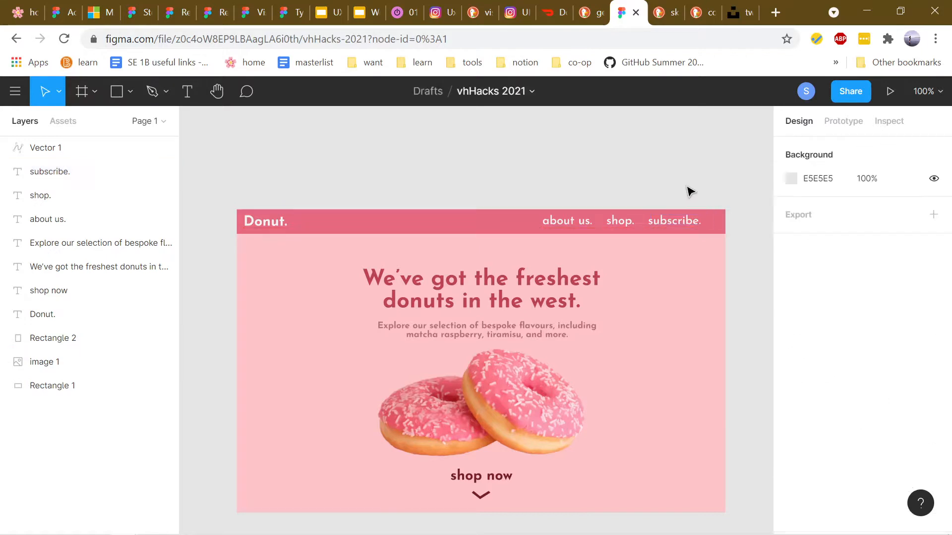
Shift the about us., shop. and subscribe. labels together rightward until their boxes reach the header's right edge
{"action": "left_click", "coordinate": [575, 223]}
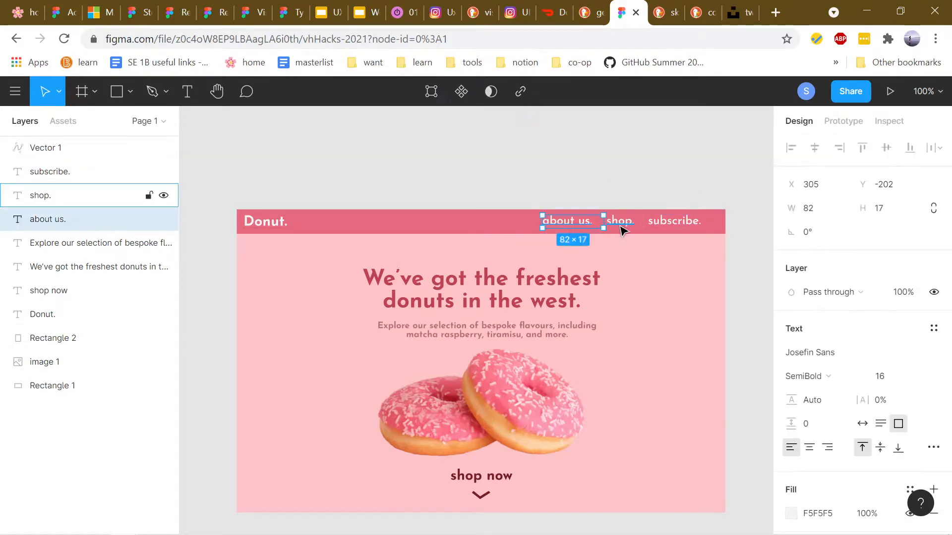
{"action": "left_click", "coordinate": [620, 222], "text": "shift"}
{"action": "left_click", "coordinate": [678, 228], "text": "shift"}
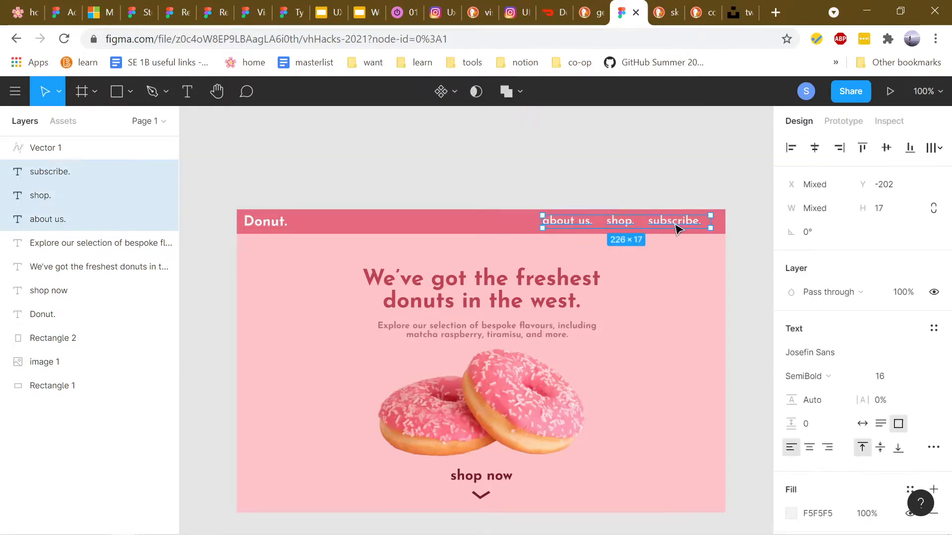
{"action": "left_click_drag", "start_coordinate": [678, 228], "coordinate": [687, 226]}
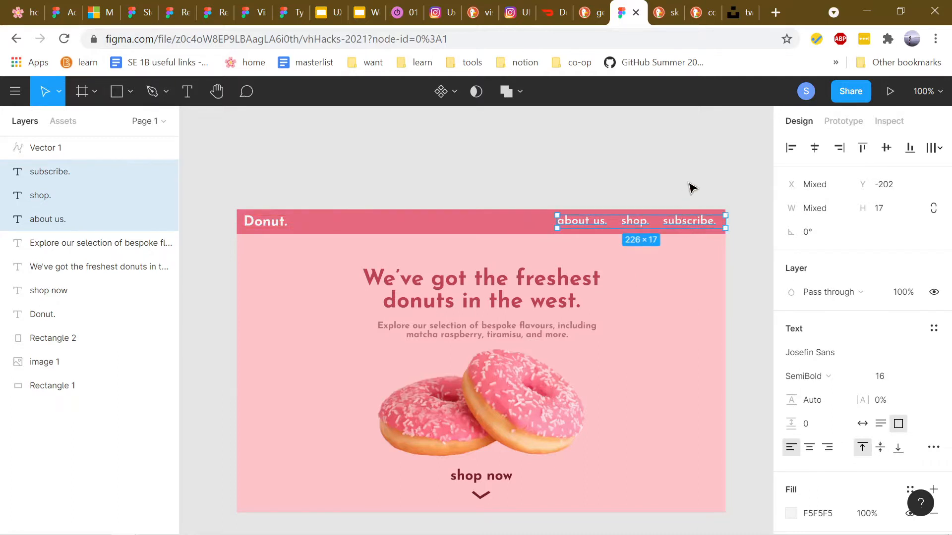
{"action": "left_click", "coordinate": [690, 187]}
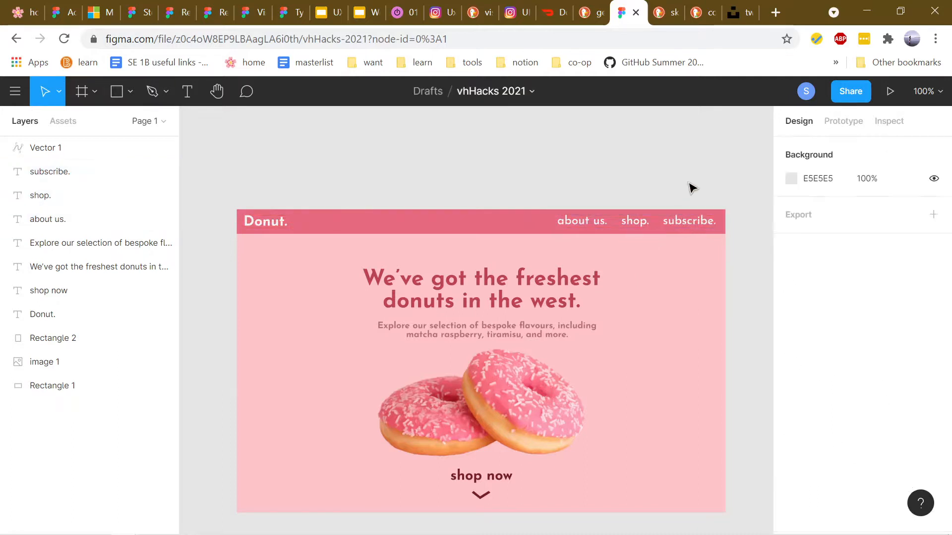
Nudge the three navigation labels down 3 px to Y -199, level with the logo text
{"action": "left_click", "coordinate": [585, 221]}
{"action": "left_click", "coordinate": [641, 226], "text": "shift"}
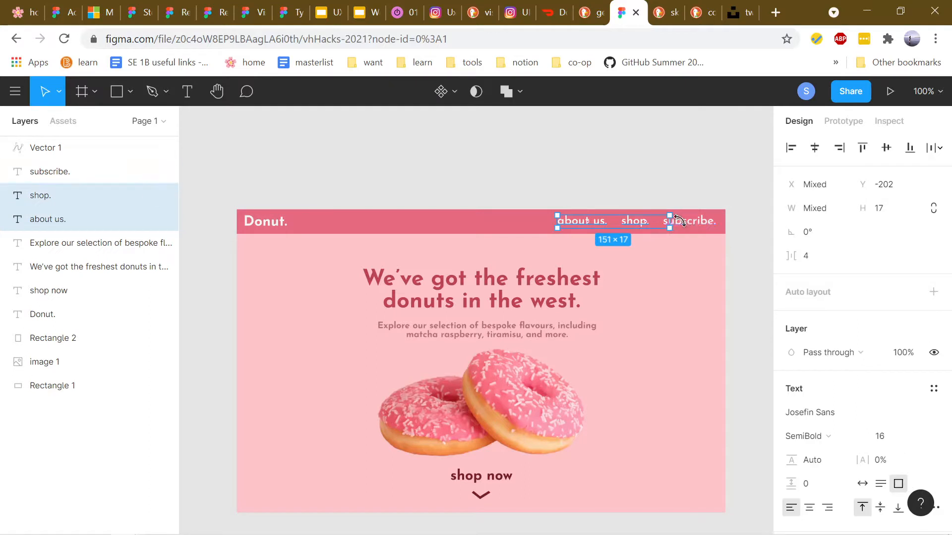
{"action": "left_click", "coordinate": [687, 226], "text": "shift"}
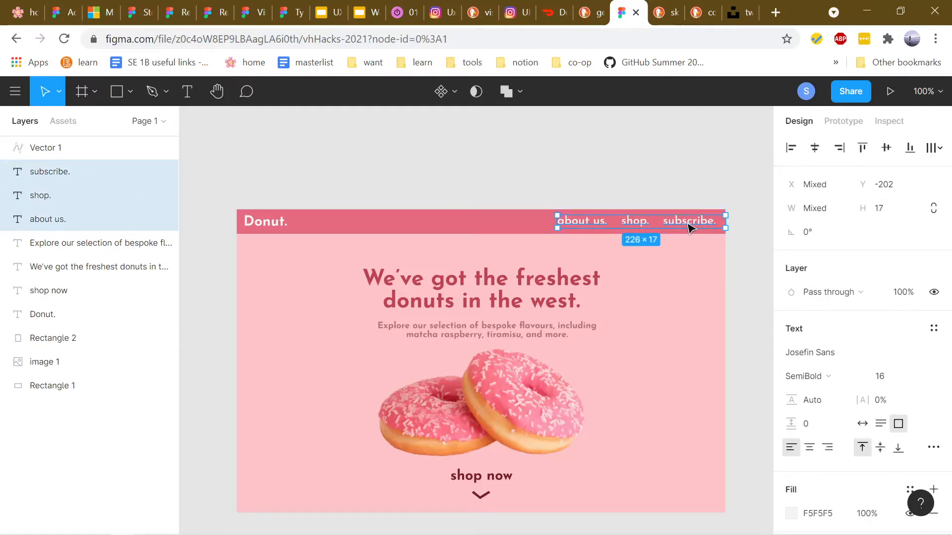
{"action": "key", "text": "ctrl+plus"}
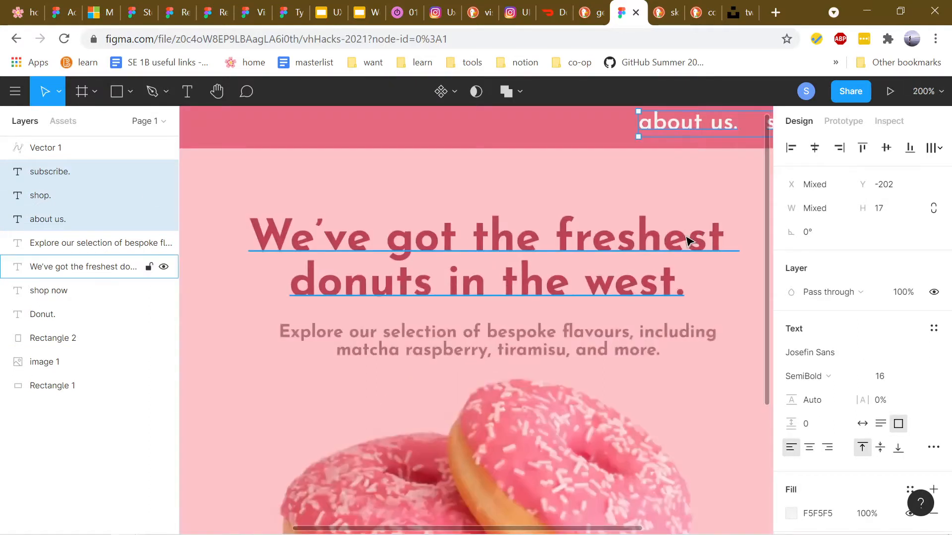
{"action": "key", "text": "ctrl+minus"}
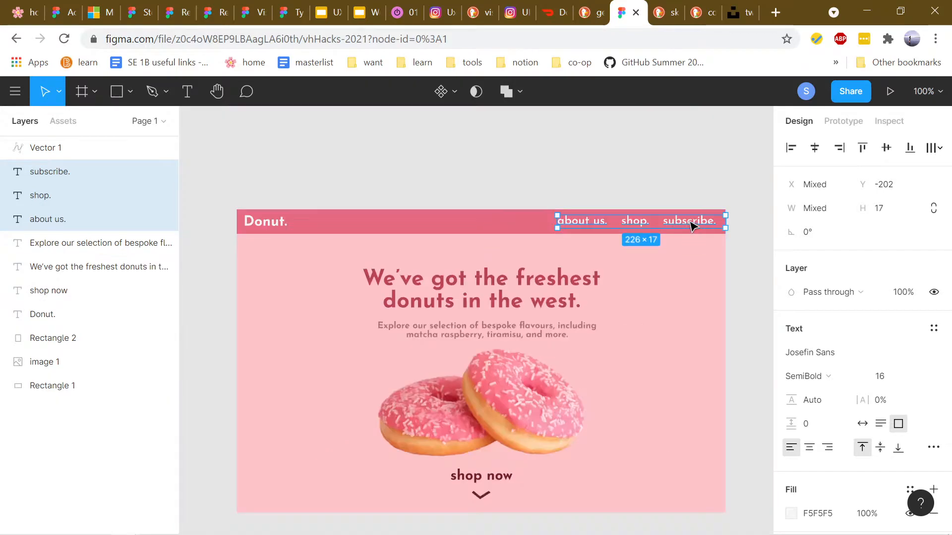
{"action": "key", "text": "Down"}
{"action": "key", "text": "Down"}
{"action": "key", "text": "Down"}
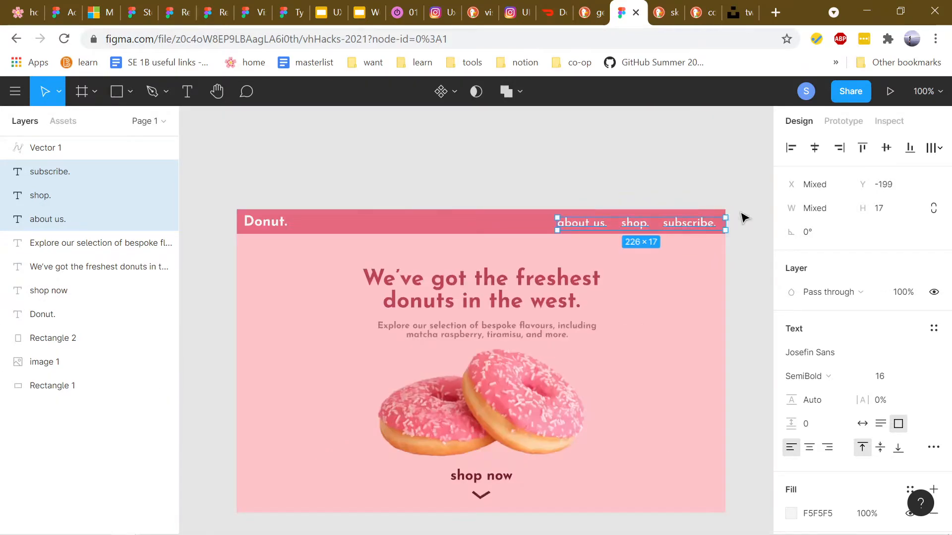
{"action": "left_click", "coordinate": [753, 234]}
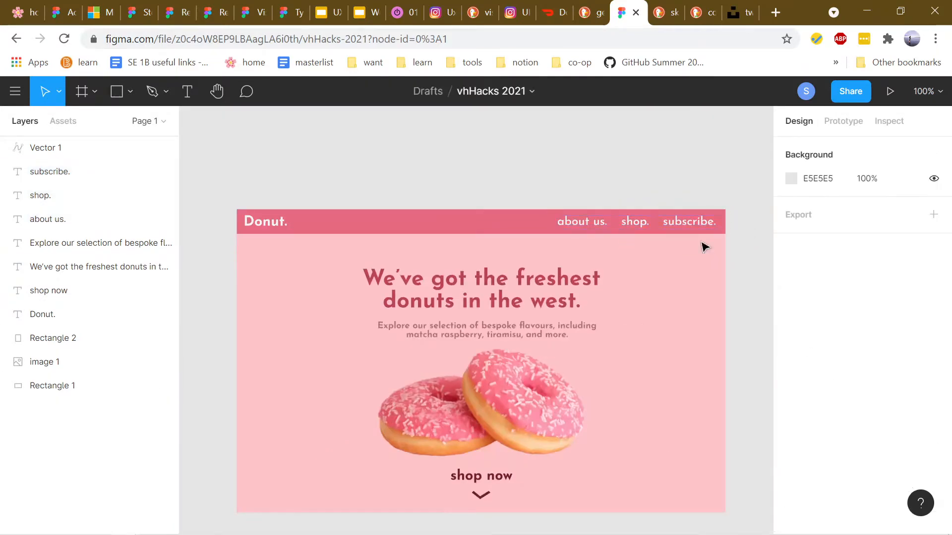
Change the logo text in the header to lowercase "donut."
{"action": "left_click", "coordinate": [258, 229]}
{"action": "key", "text": "BackSpace"}
{"action": "type", "text": "d"}
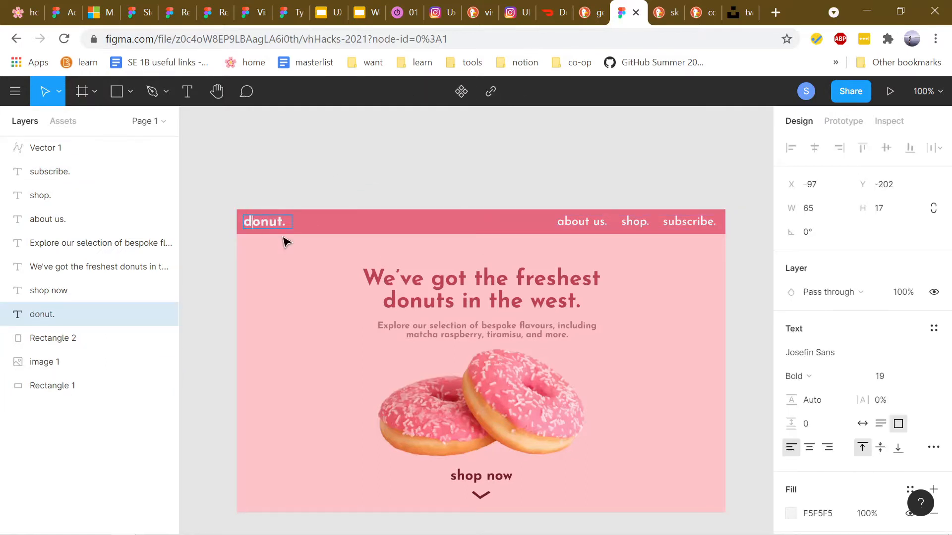
{"action": "key", "text": "Escape"}
{"action": "left_click", "coordinate": [514, 178]}
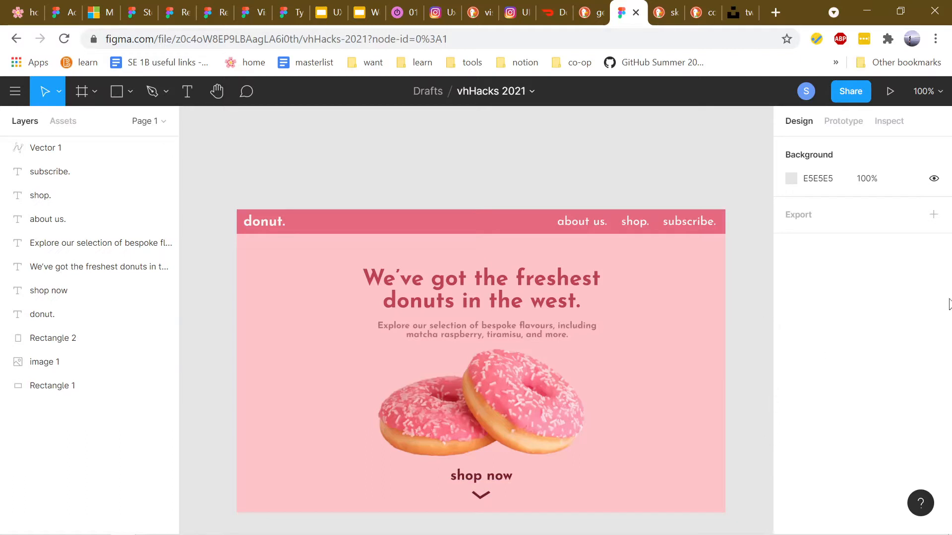
Darken the tagline text's fill to a deeper maroon red
{"action": "left_click", "coordinate": [566, 304]}
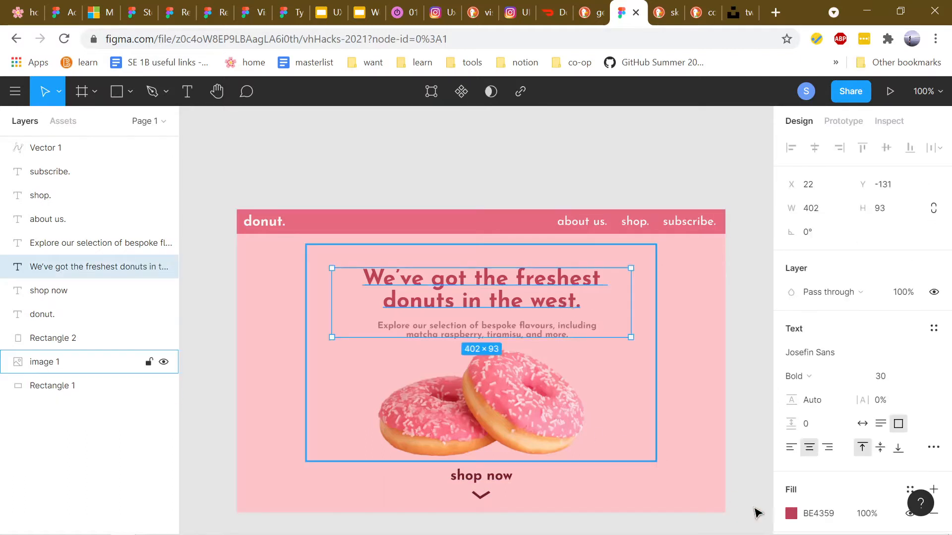
{"action": "left_click", "coordinate": [791, 514]}
{"action": "left_click_drag", "start_coordinate": [713, 209], "coordinate": [723, 236]}
{"action": "left_click", "coordinate": [487, 181]}
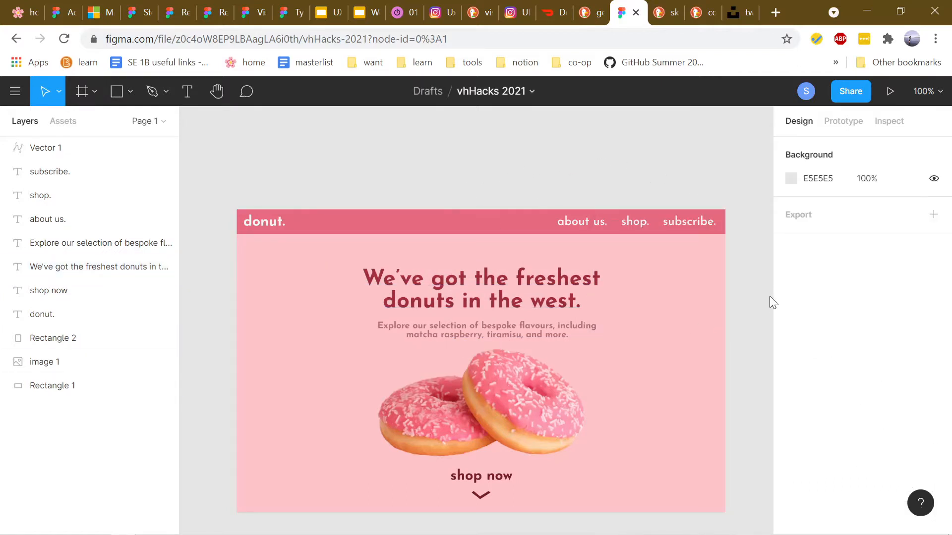
Capture a rectangular screen snip of the whole donut page mockup, from corner to corner
{"action": "scroll", "coordinate": [770, 297], "scroll_direction": "down", "scroll_amount": 1}
{"action": "scroll", "coordinate": [761, 303], "scroll_direction": "up", "scroll_amount": 10}
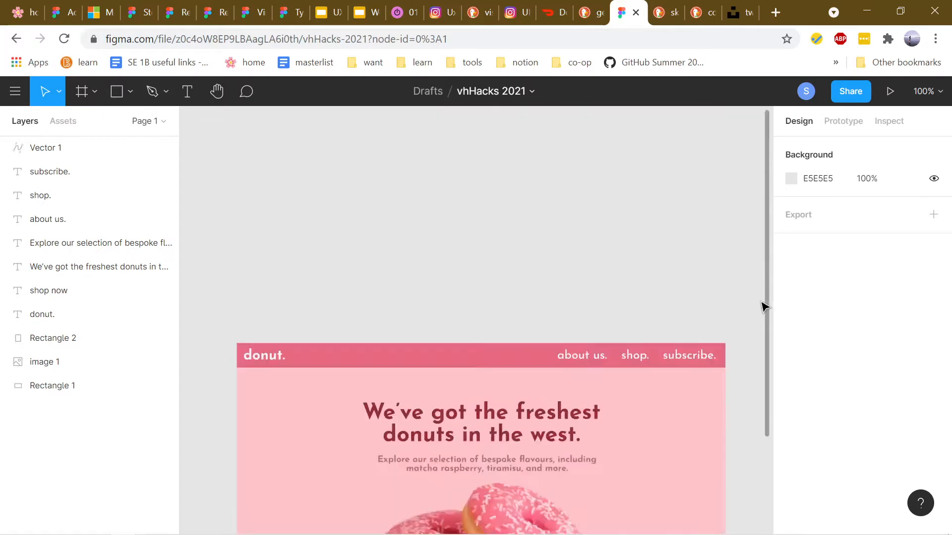
{"action": "scroll", "coordinate": [741, 305], "scroll_direction": "down", "scroll_amount": 6}
{"action": "scroll", "coordinate": [740, 302], "scroll_direction": "up", "scroll_amount": 2}
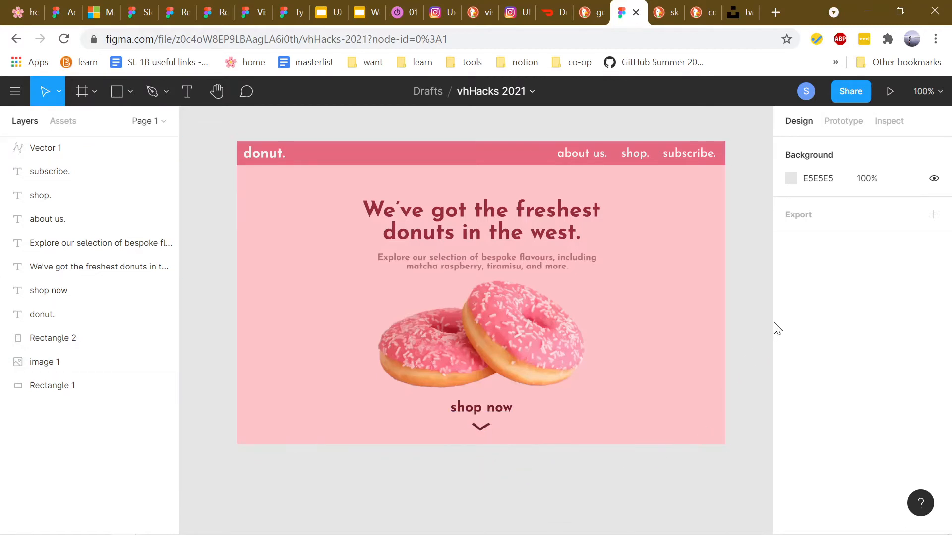
{"action": "scroll", "coordinate": [761, 328], "scroll_direction": "up", "scroll_amount": 1}
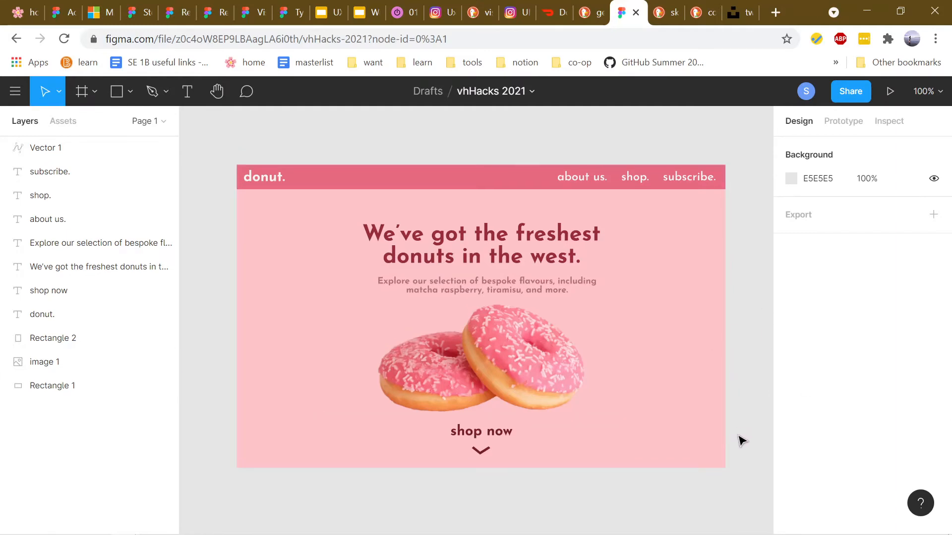
{"action": "key", "text": "super+shift+s"}
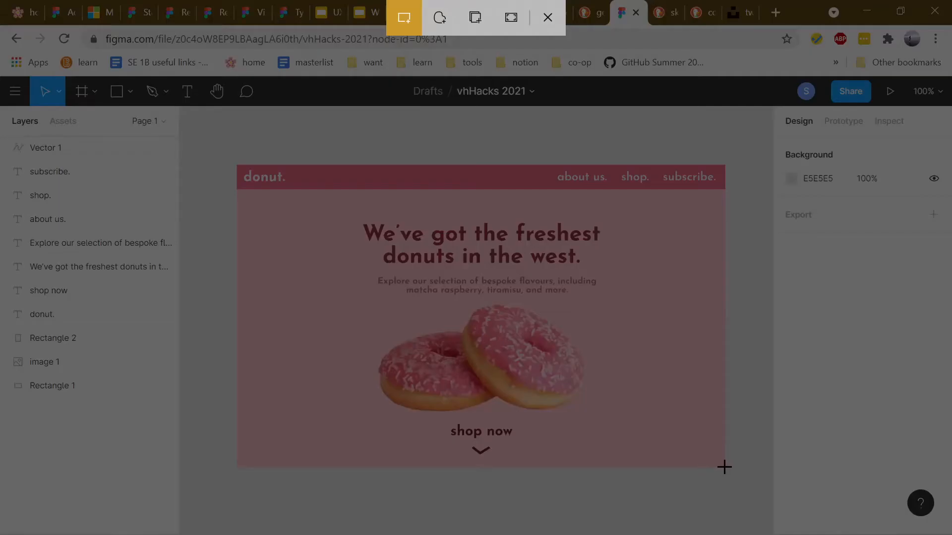
{"action": "left_click_drag", "start_coordinate": [725, 467], "coordinate": [238, 165]}
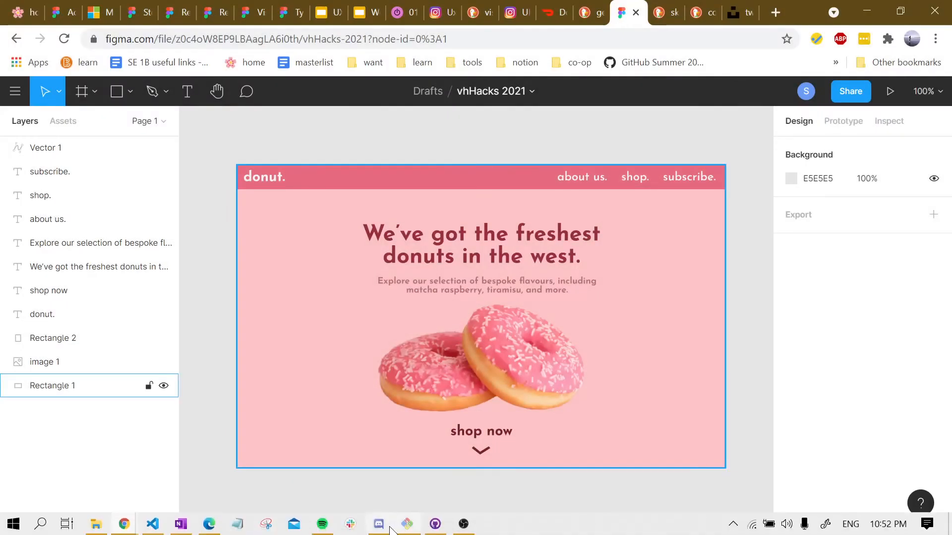
Switch to the workshop-chat channel in Discord and bring up the OBS window
{"action": "mouse_move", "coordinate": [469, 532]}
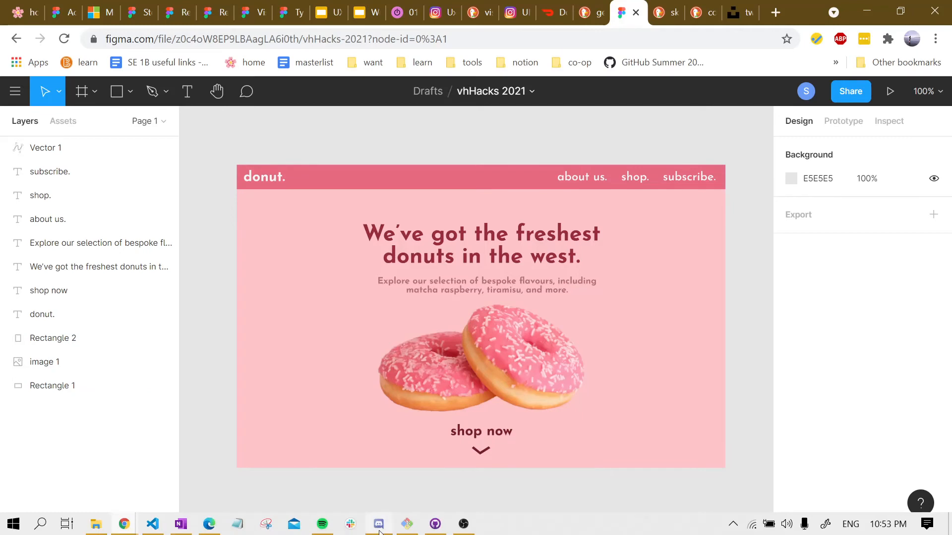
{"action": "mouse_move", "coordinate": [380, 532]}
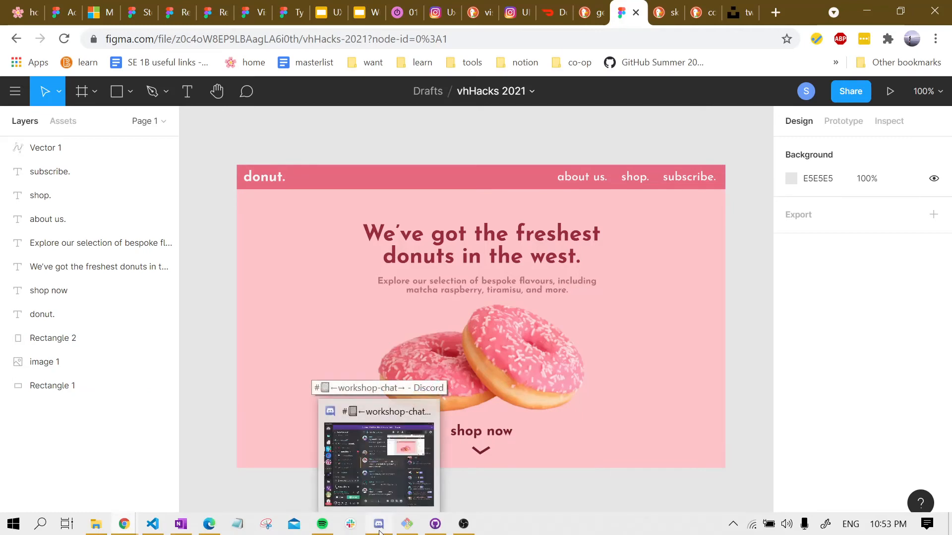
{"action": "left_click", "coordinate": [379, 532]}
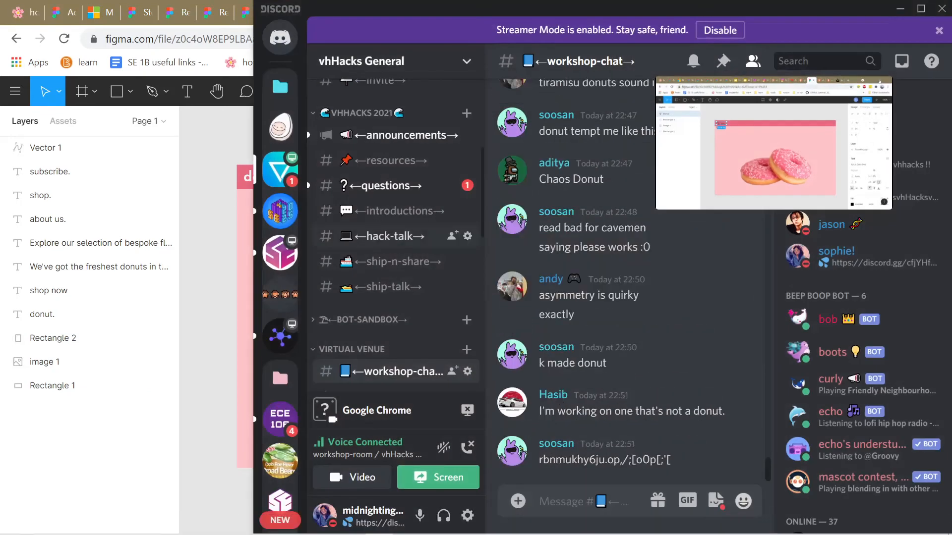
{"action": "left_click", "coordinate": [464, 525]}
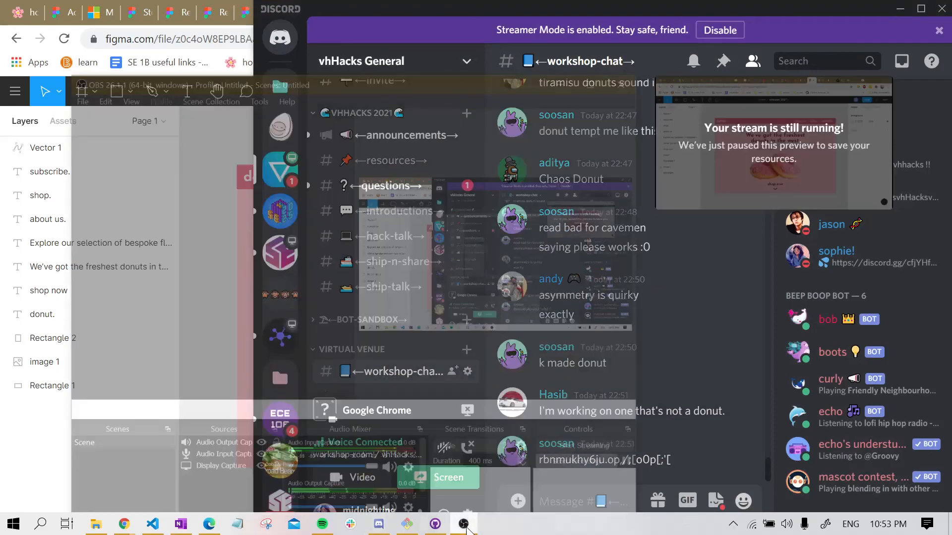